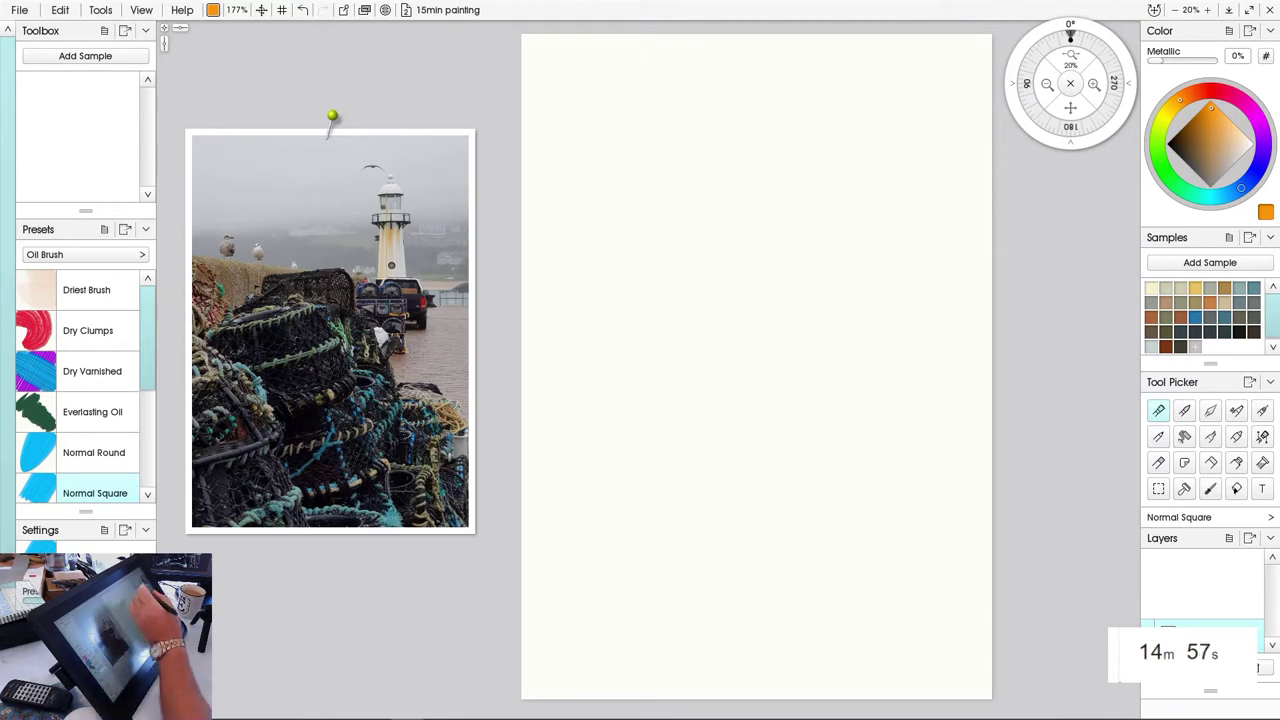
Paint the upper sky with broad grey-blue and pale blue strokes, enlarging the Normal Square oil brush to 500%
{"action": "left_click", "coordinate": [1236, 156]}
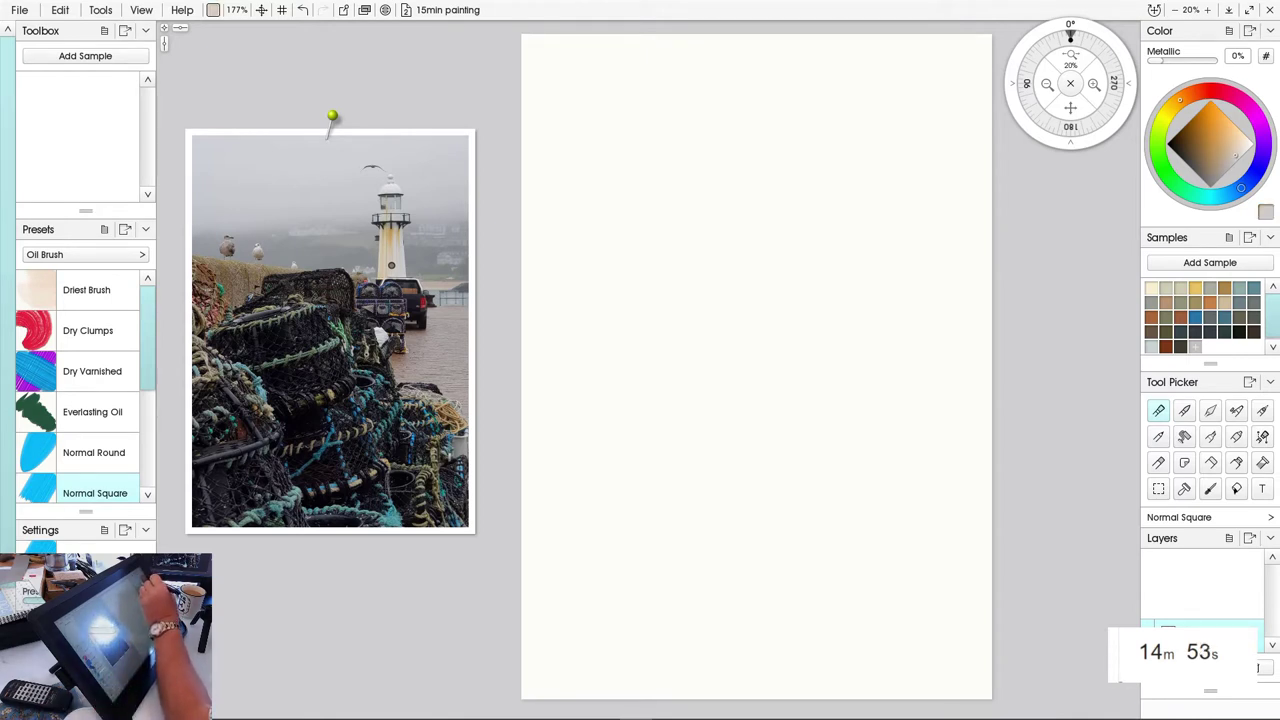
{"action": "left_click", "coordinate": [1244, 186]}
{"action": "mouse_move", "coordinate": [936, 64]}
{"action": "left_mouse_down"}
{"action": "mouse_move", "coordinate": [825, 54]}
{"action": "mouse_move", "coordinate": [969, 44]}
{"action": "mouse_move", "coordinate": [849, 43]}
{"action": "mouse_move", "coordinate": [771, 63]}
{"action": "mouse_move", "coordinate": [925, 67]}
{"action": "left_mouse_up"}
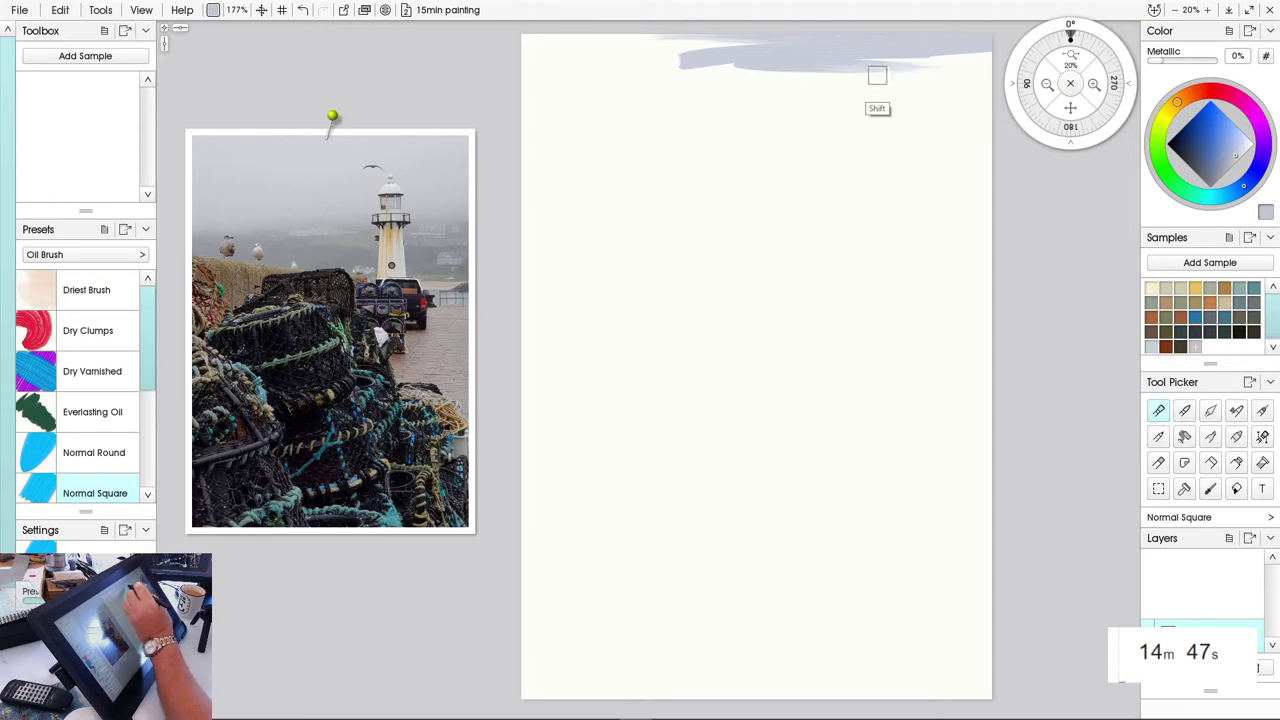
{"action": "mouse_move", "coordinate": [856, 96]}
{"action": "left_mouse_down", "text": "shift"}
{"action": "mouse_move", "coordinate": [813, 84]}
{"action": "mouse_move", "coordinate": [995, 81]}
{"action": "mouse_move", "coordinate": [948, 38]}
{"action": "mouse_move", "coordinate": [991, 79]}
{"action": "mouse_move", "coordinate": [894, 121]}
{"action": "mouse_move", "coordinate": [812, 121]}
{"action": "mouse_move", "coordinate": [942, 62]}
{"action": "mouse_move", "coordinate": [957, 68]}
{"action": "mouse_move", "coordinate": [562, 42]}
{"action": "mouse_move", "coordinate": [530, 48]}
{"action": "mouse_move", "coordinate": [820, 64]}
{"action": "mouse_move", "coordinate": [484, 93]}
{"action": "mouse_move", "coordinate": [829, 98]}
{"action": "mouse_move", "coordinate": [752, 123]}
{"action": "mouse_move", "coordinate": [730, 42]}
{"action": "mouse_move", "coordinate": [872, 58]}
{"action": "mouse_move", "coordinate": [711, 107]}
{"action": "mouse_move", "coordinate": [1129, 180]}
{"action": "mouse_move", "coordinate": [743, 181]}
{"action": "mouse_move", "coordinate": [874, 146]}
{"action": "mouse_move", "coordinate": [975, 161]}
{"action": "mouse_move", "coordinate": [987, 146]}
{"action": "mouse_move", "coordinate": [925, 131]}
{"action": "mouse_move", "coordinate": [499, 133]}
{"action": "mouse_move", "coordinate": [905, 179]}
{"action": "mouse_move", "coordinate": [542, 177]}
{"action": "mouse_move", "coordinate": [753, 91]}
{"action": "mouse_move", "coordinate": [894, 109]}
{"action": "mouse_move", "coordinate": [477, 101]}
{"action": "mouse_move", "coordinate": [742, 122]}
{"action": "mouse_move", "coordinate": [655, 113]}
{"action": "mouse_move", "coordinate": [821, 93]}
{"action": "mouse_move", "coordinate": [950, 119]}
{"action": "mouse_move", "coordinate": [760, 151]}
{"action": "mouse_move", "coordinate": [1004, 187]}
{"action": "mouse_move", "coordinate": [509, 206]}
{"action": "left_mouse_up", "text": "shift"}
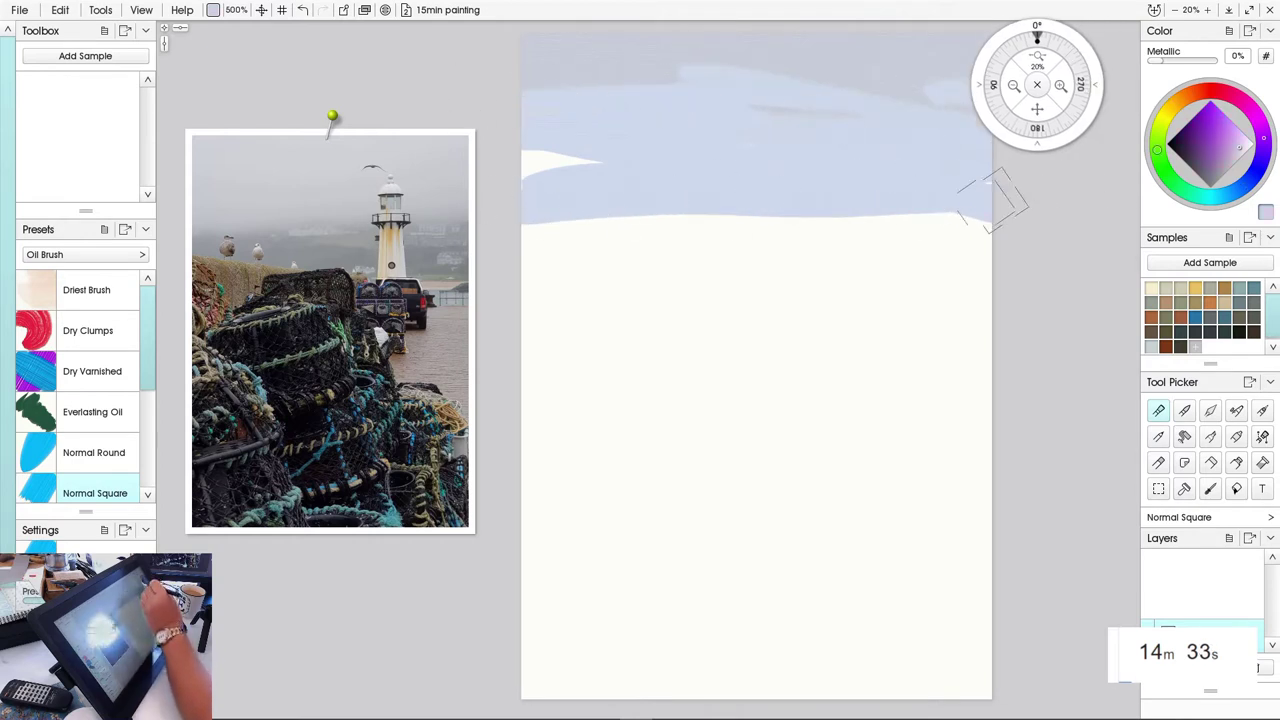
Add lilac and pale grey bands beneath the blue sky and brush light cloud streaks over it
{"action": "mouse_move", "coordinate": [986, 194]}
{"action": "left_mouse_down"}
{"action": "mouse_move", "coordinate": [796, 215]}
{"action": "mouse_move", "coordinate": [940, 248]}
{"action": "left_mouse_up"}
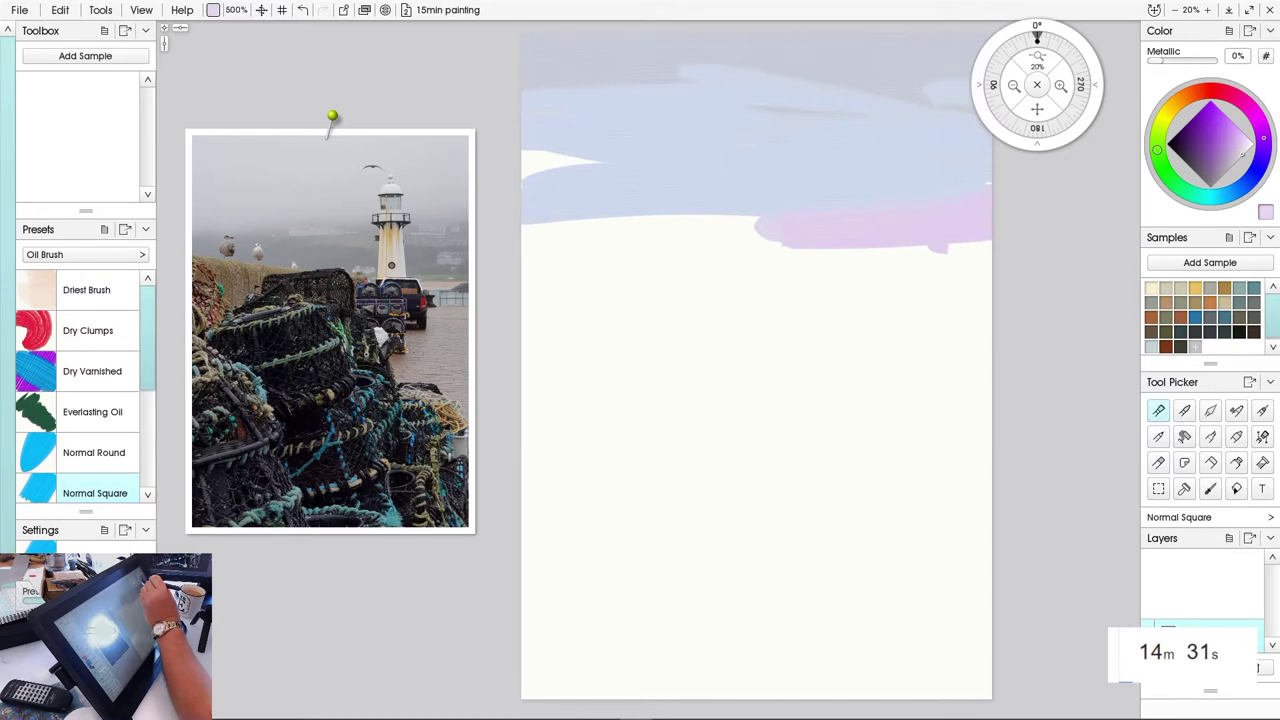
{"action": "left_click_drag", "start_coordinate": [1264, 138], "coordinate": [1262, 156]}
{"action": "mouse_move", "coordinate": [860, 272]}
{"action": "left_mouse_down"}
{"action": "mouse_move", "coordinate": [611, 277]}
{"action": "mouse_move", "coordinate": [654, 240]}
{"action": "mouse_move", "coordinate": [646, 200]}
{"action": "mouse_move", "coordinate": [560, 148]}
{"action": "mouse_move", "coordinate": [523, 166]}
{"action": "mouse_move", "coordinate": [551, 194]}
{"action": "mouse_move", "coordinate": [971, 246]}
{"action": "mouse_move", "coordinate": [781, 250]}
{"action": "left_mouse_up"}
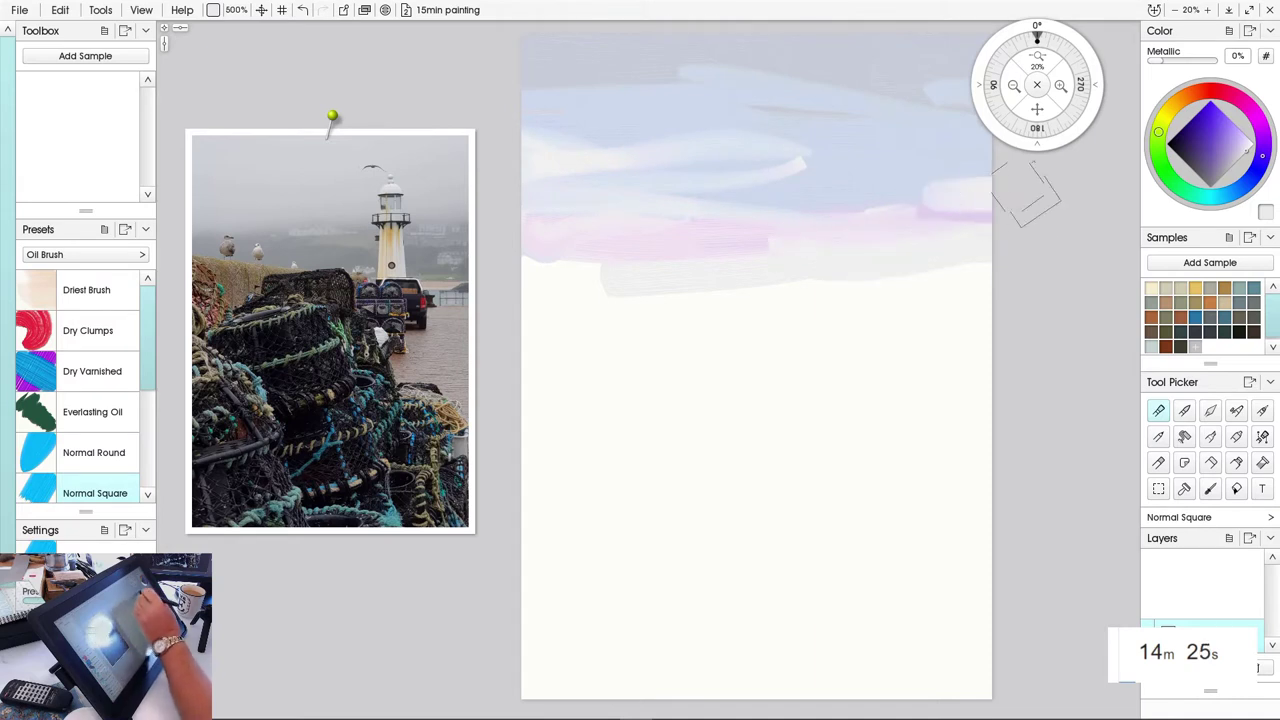
{"action": "mouse_move", "coordinate": [1006, 186]}
{"action": "left_mouse_down"}
{"action": "mouse_move", "coordinate": [675, 162]}
{"action": "mouse_move", "coordinate": [809, 129]}
{"action": "left_mouse_up"}
{"action": "mouse_move", "coordinate": [962, 208]}
{"action": "left_mouse_down"}
{"action": "mouse_move", "coordinate": [914, 271]}
{"action": "mouse_move", "coordinate": [590, 275]}
{"action": "left_mouse_up"}
Blend the sky's colour bands softly together using the Hard Wet Blender palette knife at 210% size
{"action": "key", "text": "k"}
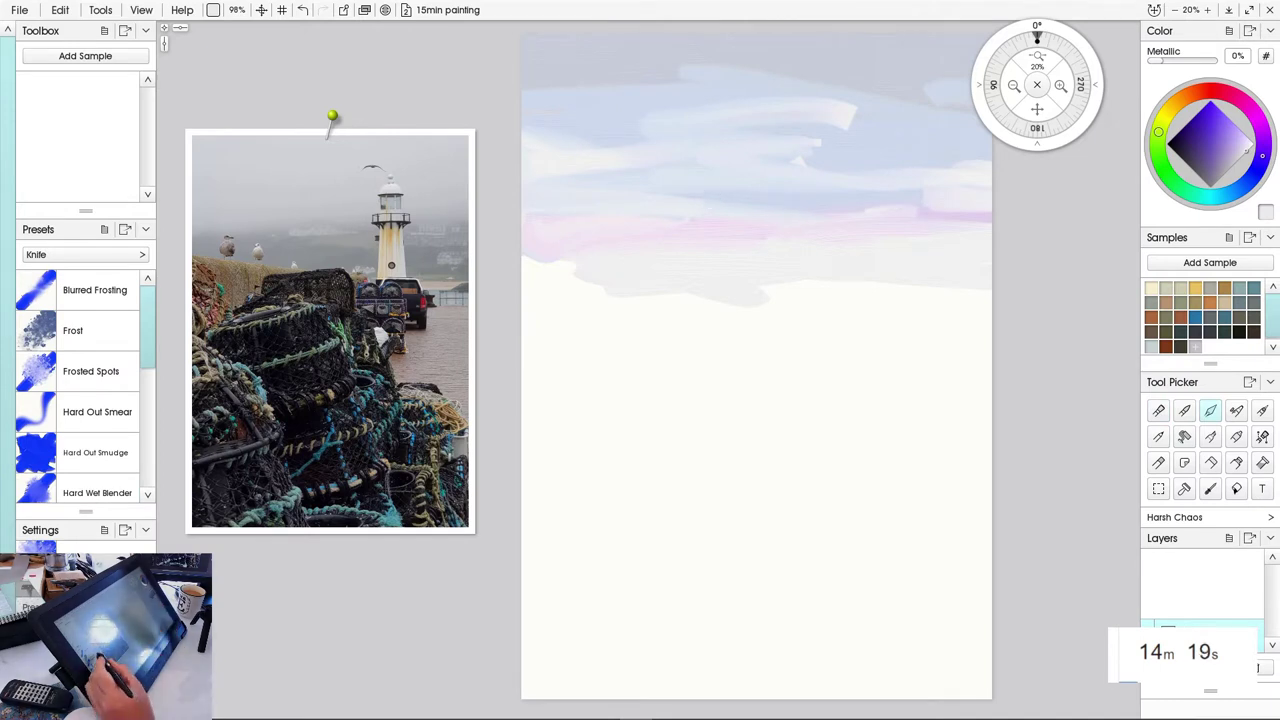
{"action": "left_click_drag", "start_coordinate": [148, 328], "coordinate": [148, 363]}
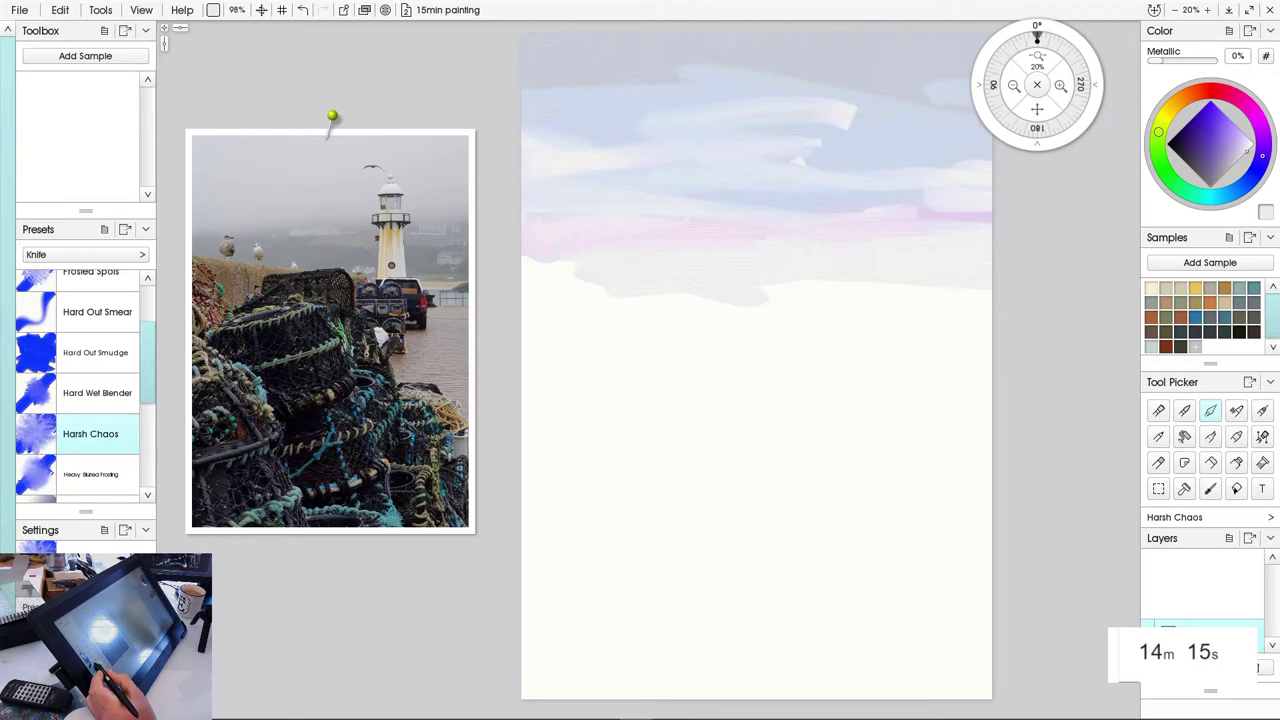
{"action": "left_click", "coordinate": [97, 393]}
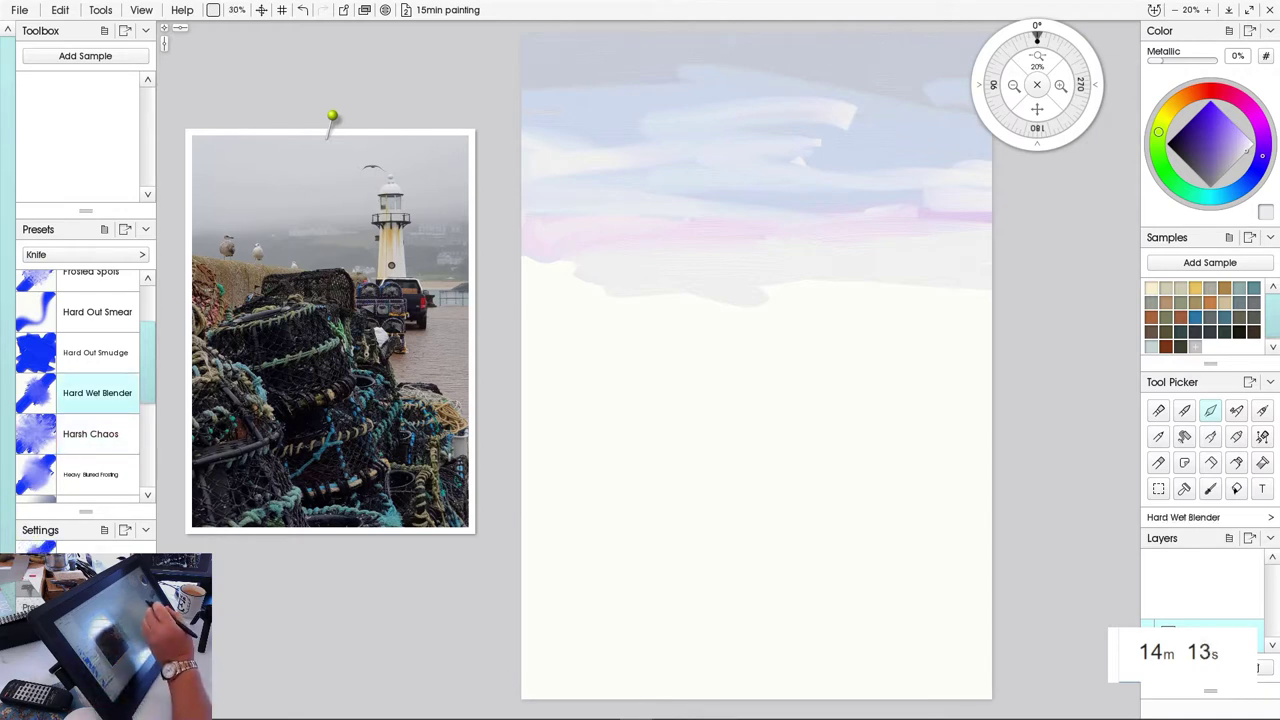
{"action": "key", "text": "bracketright"}
{"action": "key", "text": "bracketright"}
{"action": "key", "text": "bracketright"}
{"action": "key", "text": "bracketright"}
{"action": "key", "text": "bracketright"}
{"action": "key", "text": "bracketright"}
{"action": "key", "text": "bracketright"}
{"action": "key", "text": "bracketright"}
{"action": "key", "text": "bracketright"}
{"action": "key", "text": "bracketright"}
{"action": "key", "text": "bracketright"}
{"action": "key", "text": "bracketright"}
{"action": "key", "text": "bracketright"}
{"action": "key", "text": "bracketright"}
{"action": "key", "text": "bracketright"}
{"action": "key", "text": "bracketright"}
{"action": "key", "text": "bracketright"}
{"action": "key", "text": "bracketright"}
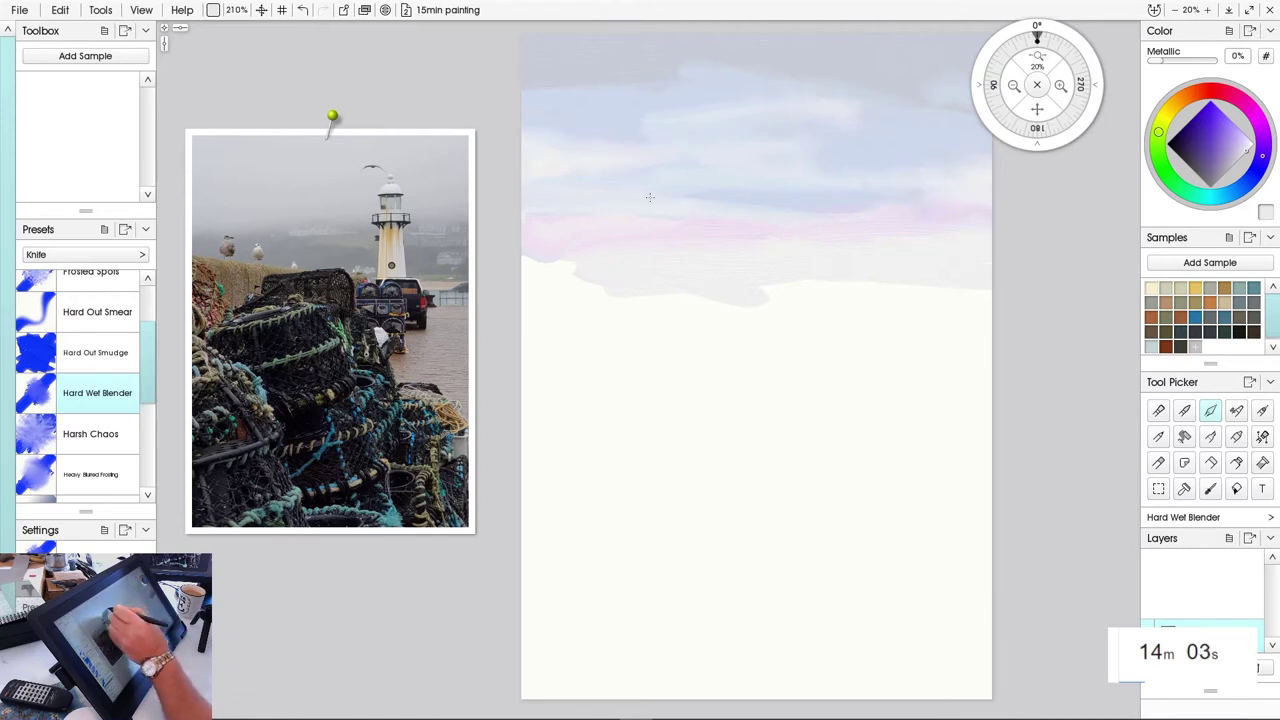
{"action": "left_click_drag", "start_coordinate": [741, 248], "coordinate": [523, 257]}
{"action": "key", "text": "ctrl+shift+r"}
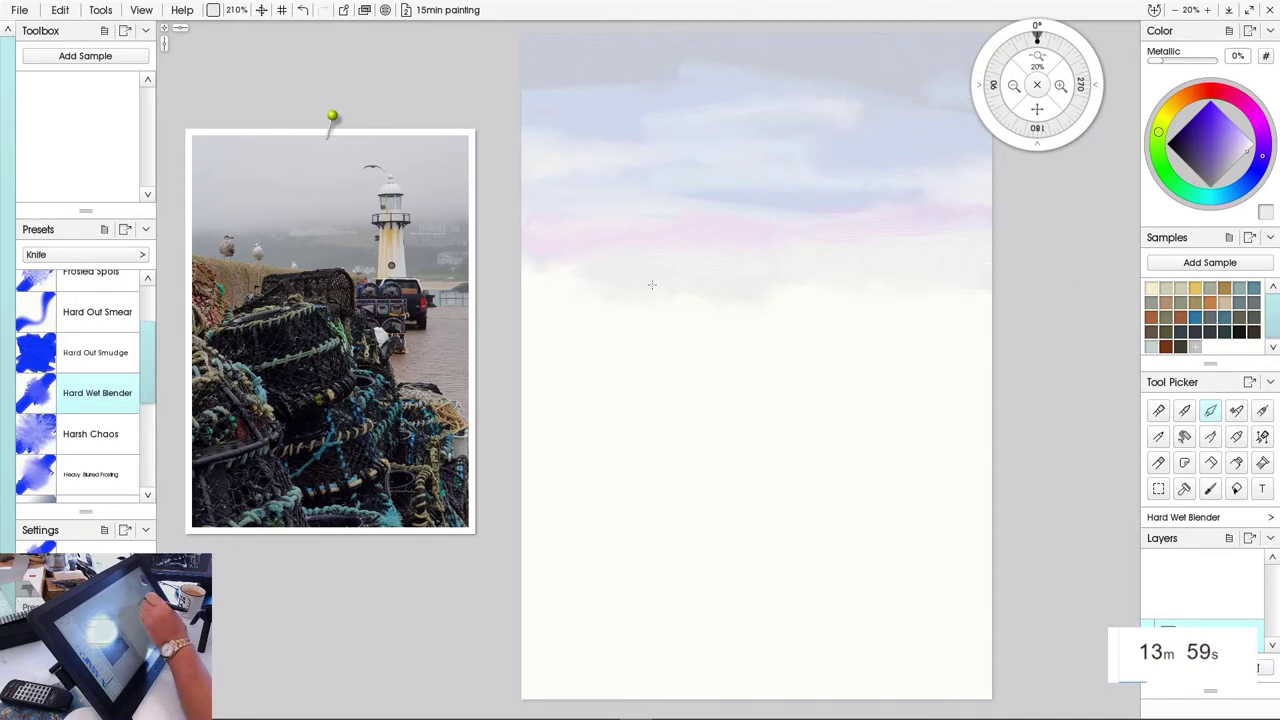
Paint a misty muted-purple band across the canvas below the sky with the Normal Square oil brush
{"action": "left_click", "coordinate": [1229, 163]}
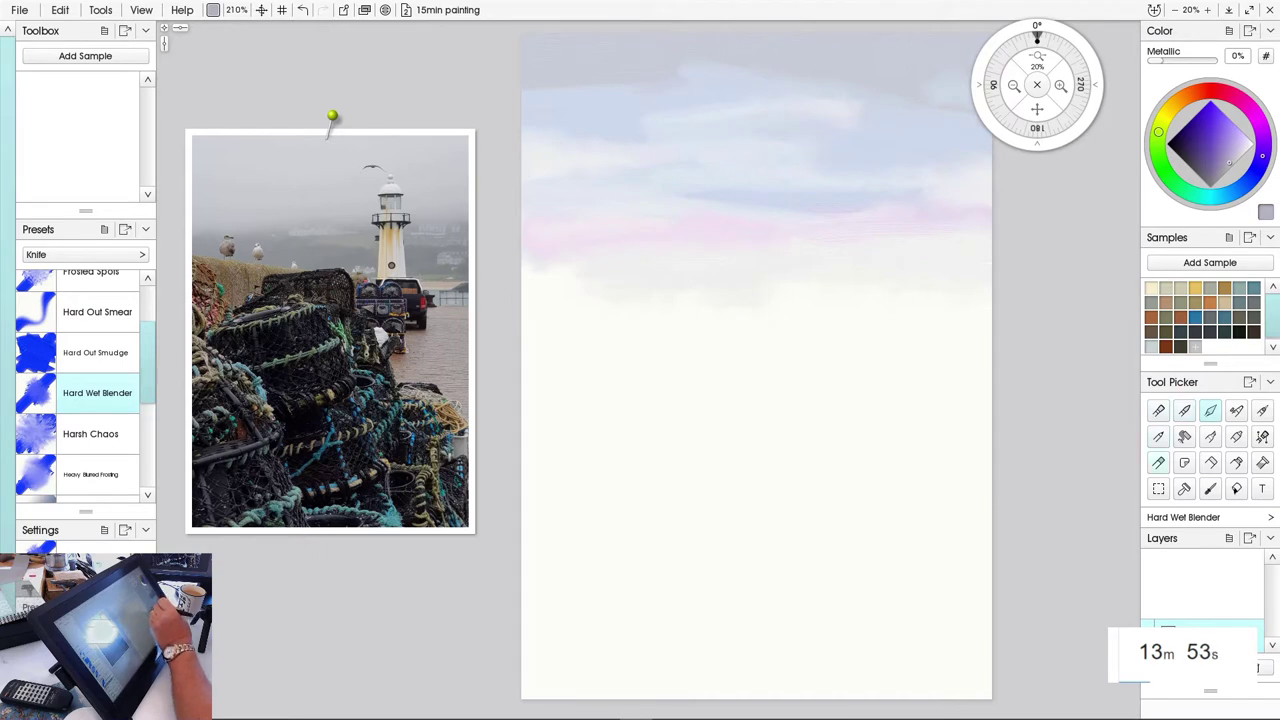
{"action": "left_click", "coordinate": [1158, 463]}
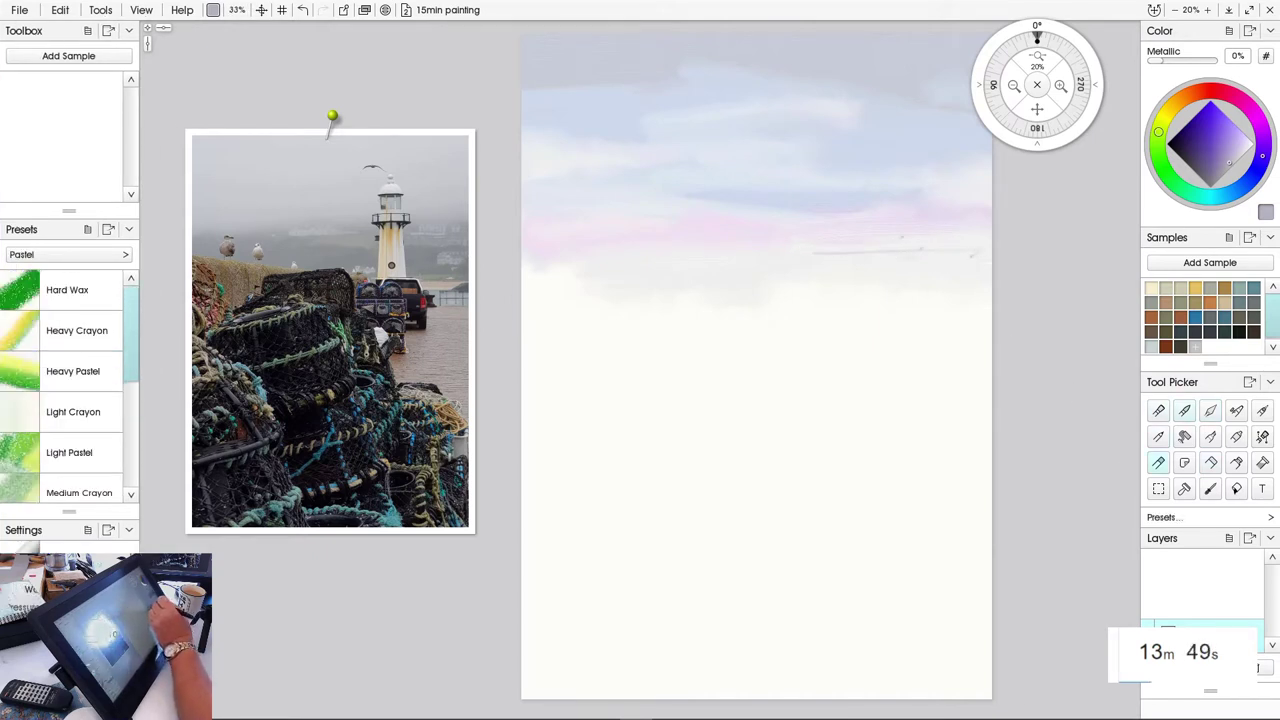
{"action": "left_click", "coordinate": [1158, 411]}
{"action": "left_click_drag", "start_coordinate": [908, 287], "coordinate": [792, 272]}
{"action": "left_click_drag", "start_coordinate": [950, 250], "coordinate": [828, 266]}
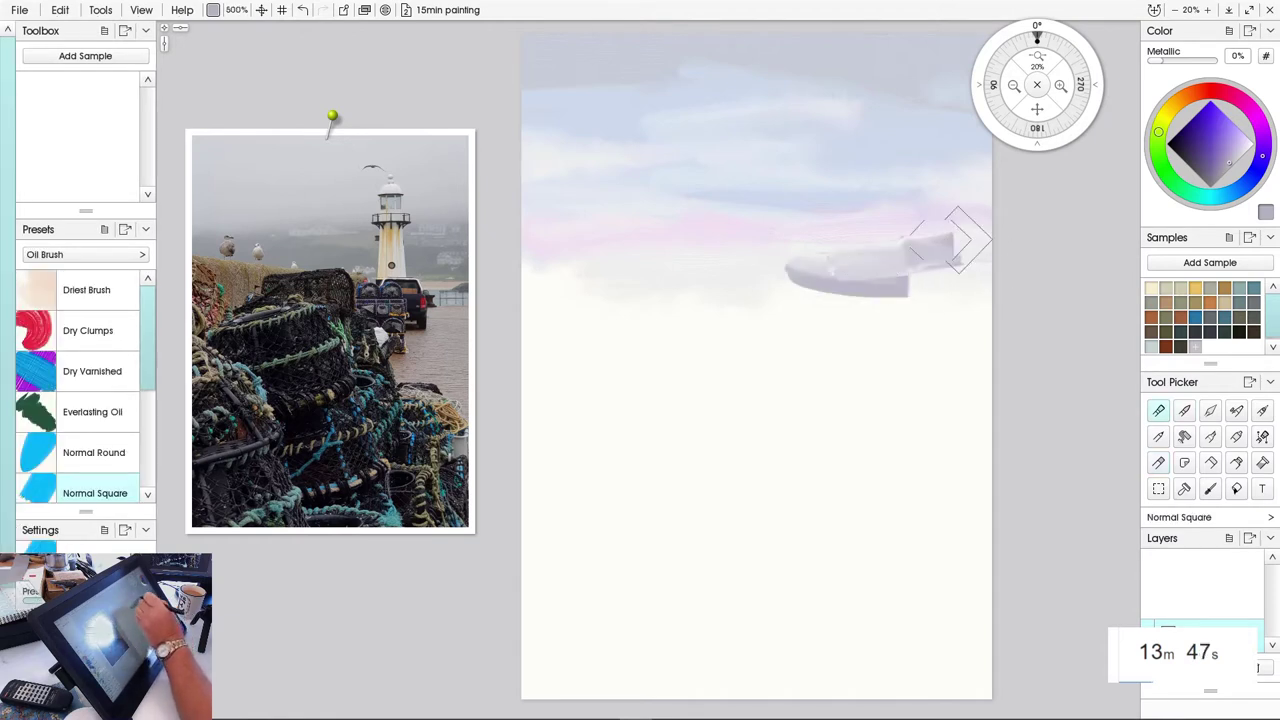
{"action": "mouse_move", "coordinate": [955, 240]}
{"action": "left_mouse_down"}
{"action": "mouse_move", "coordinate": [919, 254]}
{"action": "mouse_move", "coordinate": [873, 245]}
{"action": "mouse_move", "coordinate": [1001, 268]}
{"action": "mouse_move", "coordinate": [872, 277]}
{"action": "mouse_move", "coordinate": [935, 271]}
{"action": "mouse_move", "coordinate": [916, 248]}
{"action": "mouse_move", "coordinate": [942, 290]}
{"action": "mouse_move", "coordinate": [976, 297]}
{"action": "mouse_move", "coordinate": [712, 288]}
{"action": "mouse_move", "coordinate": [794, 266]}
{"action": "mouse_move", "coordinate": [496, 283]}
{"action": "mouse_move", "coordinate": [886, 272]}
{"action": "mouse_move", "coordinate": [784, 300]}
{"action": "mouse_move", "coordinate": [552, 306]}
{"action": "mouse_move", "coordinate": [1005, 313]}
{"action": "mouse_move", "coordinate": [520, 320]}
{"action": "mouse_move", "coordinate": [824, 325]}
{"action": "mouse_move", "coordinate": [909, 295]}
{"action": "mouse_move", "coordinate": [545, 302]}
{"action": "mouse_move", "coordinate": [512, 280]}
{"action": "mouse_move", "coordinate": [690, 300]}
{"action": "mouse_move", "coordinate": [532, 302]}
{"action": "mouse_move", "coordinate": [572, 318]}
{"action": "mouse_move", "coordinate": [733, 277]}
{"action": "left_mouse_up"}
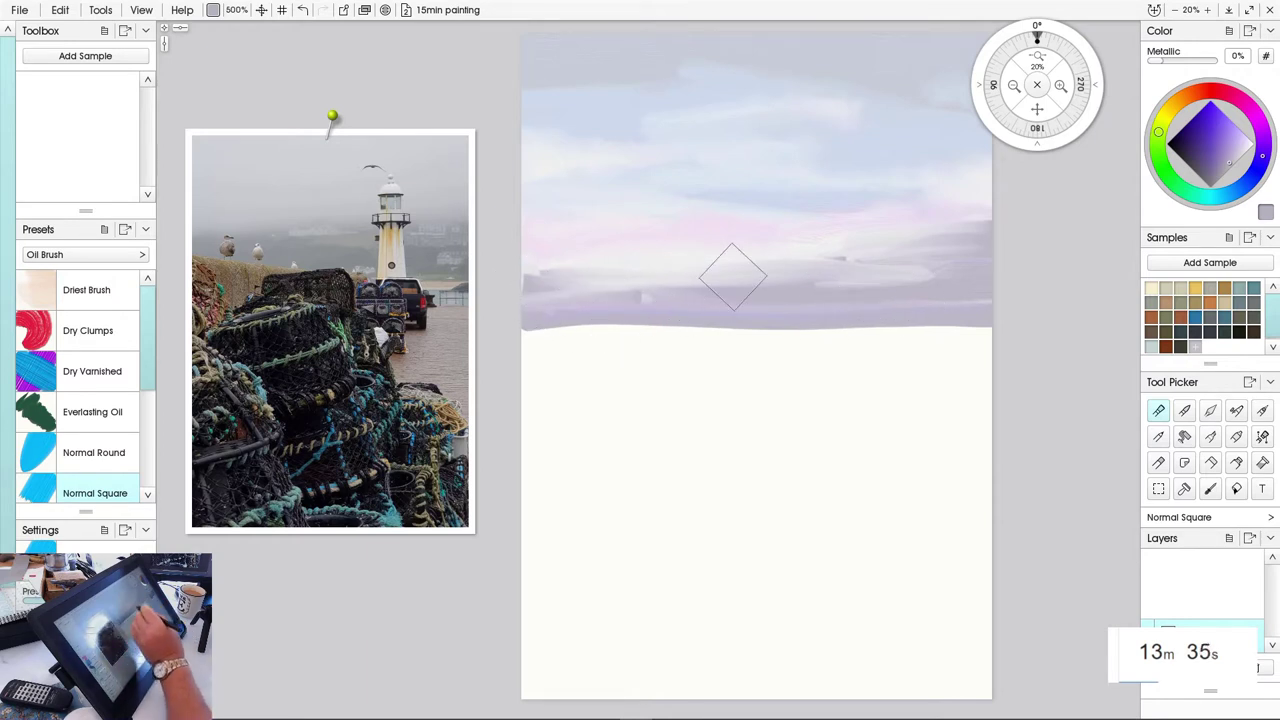
Add a new layer and paint small white and pale lilac highlights over the purple band at 148% brush size
{"action": "left_click", "coordinate": [1246, 147]}
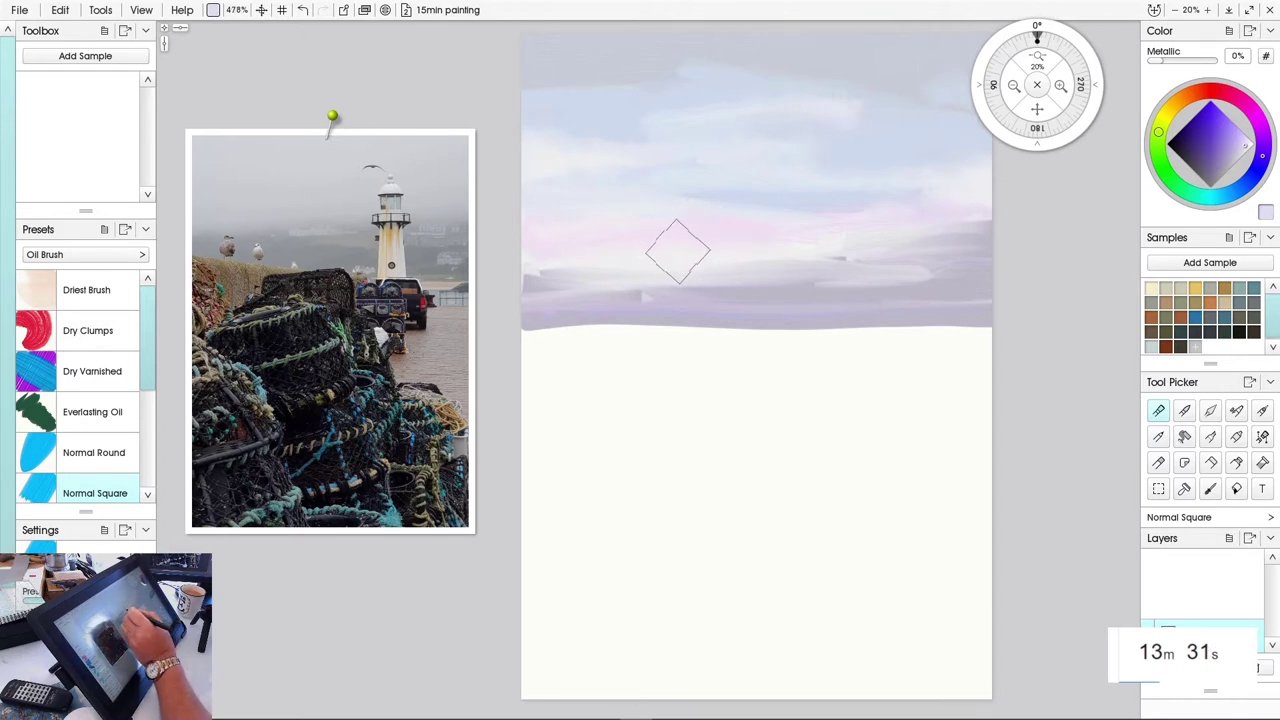
{"action": "mouse_move", "coordinate": [648, 245]}
{"action": "left_mouse_down"}
{"action": "mouse_move", "coordinate": [637, 245]}
{"action": "mouse_move", "coordinate": [643, 215]}
{"action": "mouse_move", "coordinate": [648, 245]}
{"action": "left_mouse_up"}
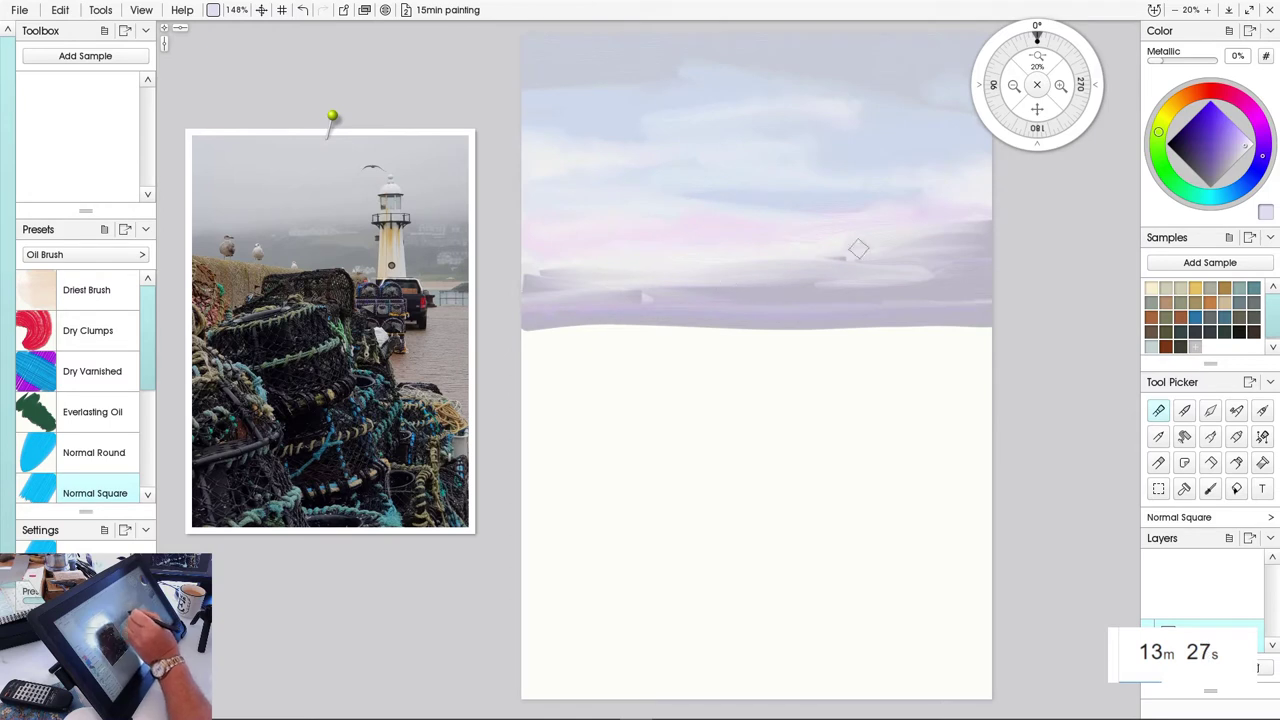
{"action": "left_click", "coordinate": [1264, 138]}
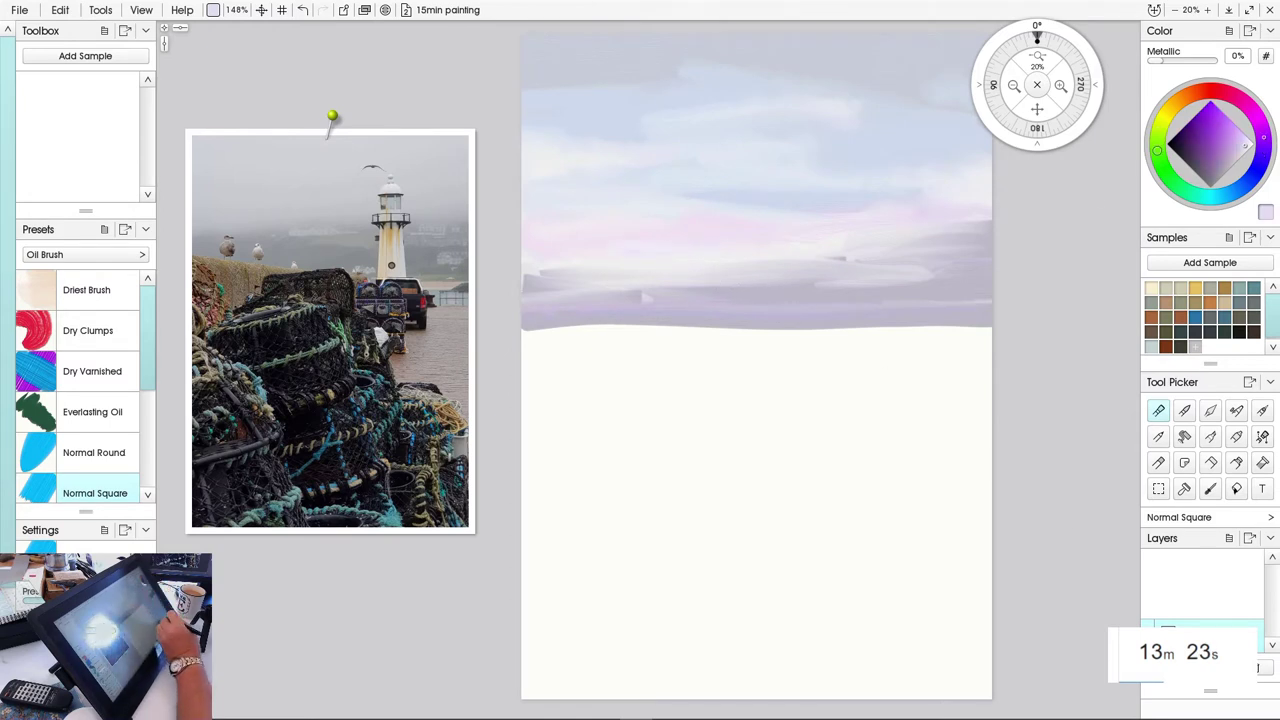
{"action": "key", "text": "ctrl+shift+n"}
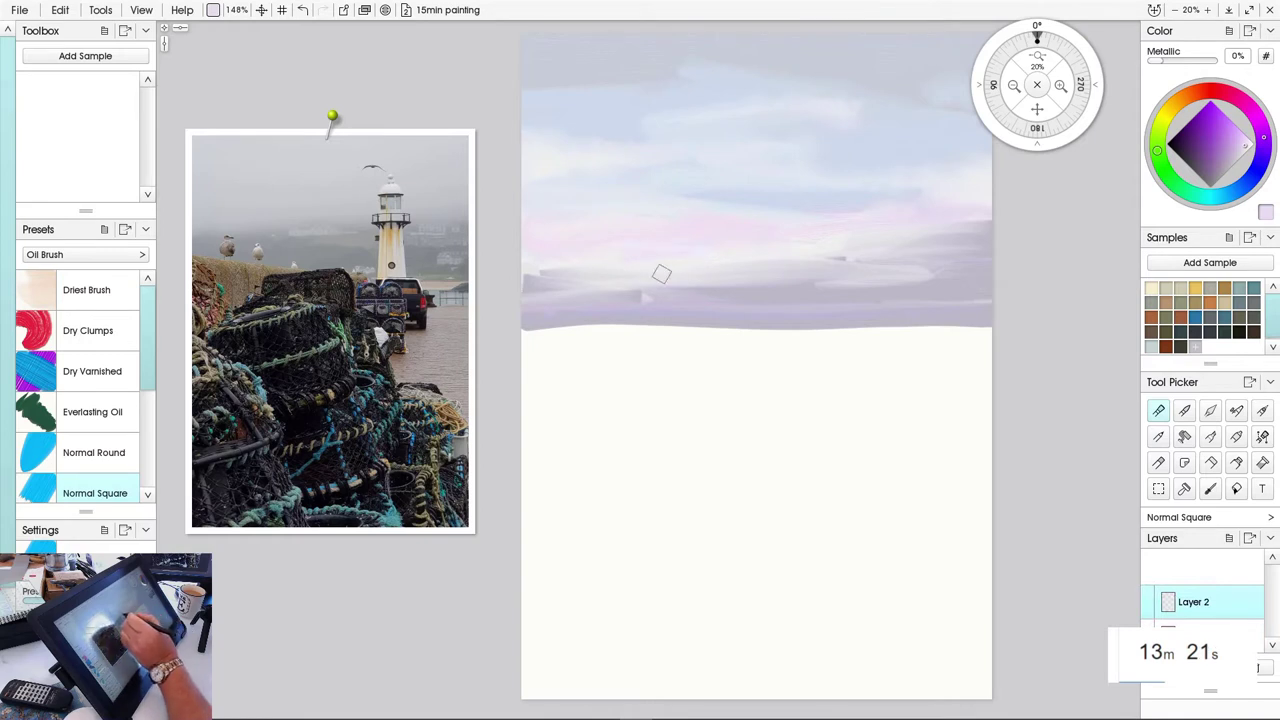
{"action": "left_click", "coordinate": [1254, 175]}
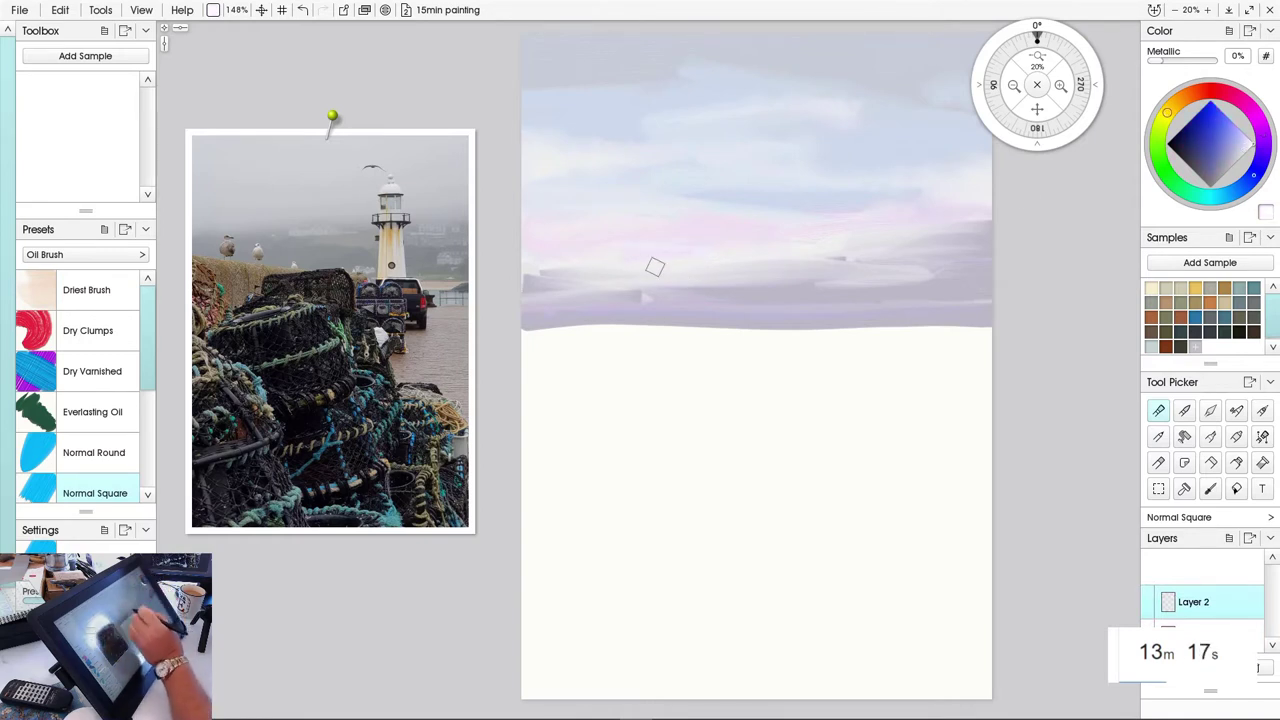
{"action": "left_click_drag", "start_coordinate": [706, 252], "coordinate": [620, 254]}
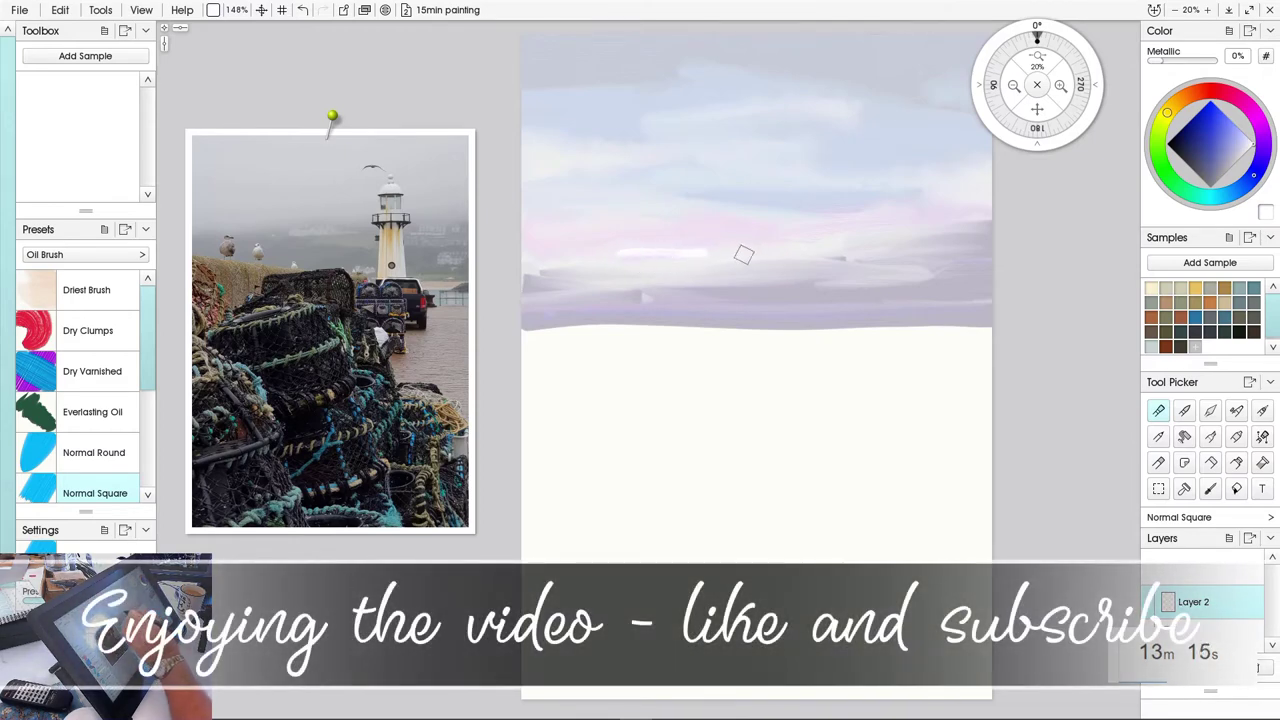
{"action": "left_click_drag", "start_coordinate": [954, 250], "coordinate": [904, 249]}
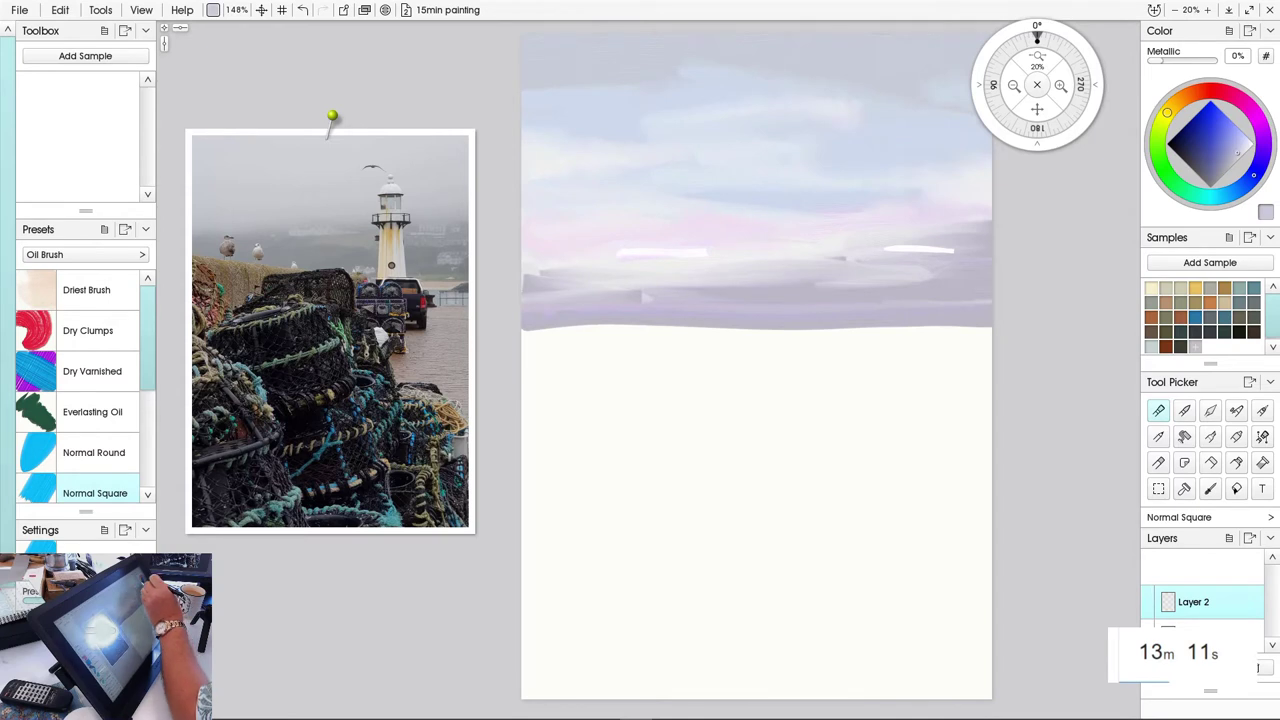
{"action": "mouse_move", "coordinate": [892, 249]}
{"action": "left_mouse_down"}
{"action": "mouse_move", "coordinate": [953, 250]}
{"action": "mouse_move", "coordinate": [890, 255]}
{"action": "left_mouse_up"}
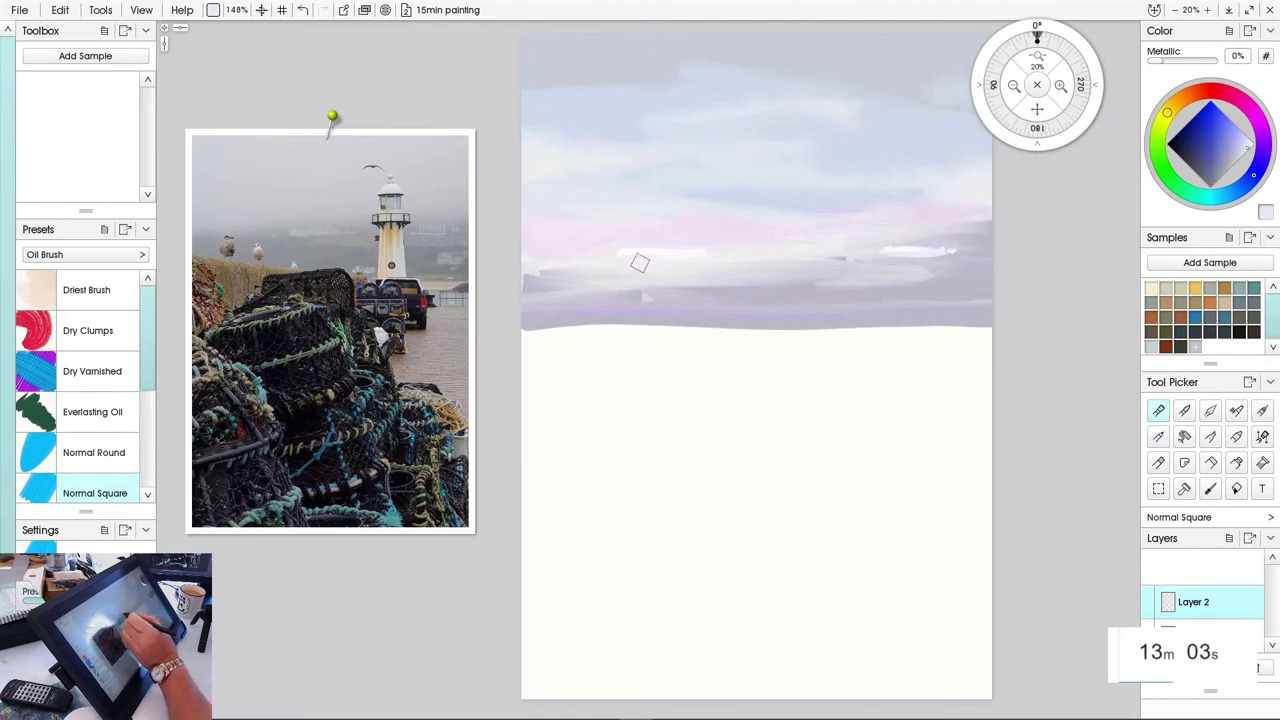
{"action": "left_click_drag", "start_coordinate": [760, 318], "coordinate": [742, 318]}
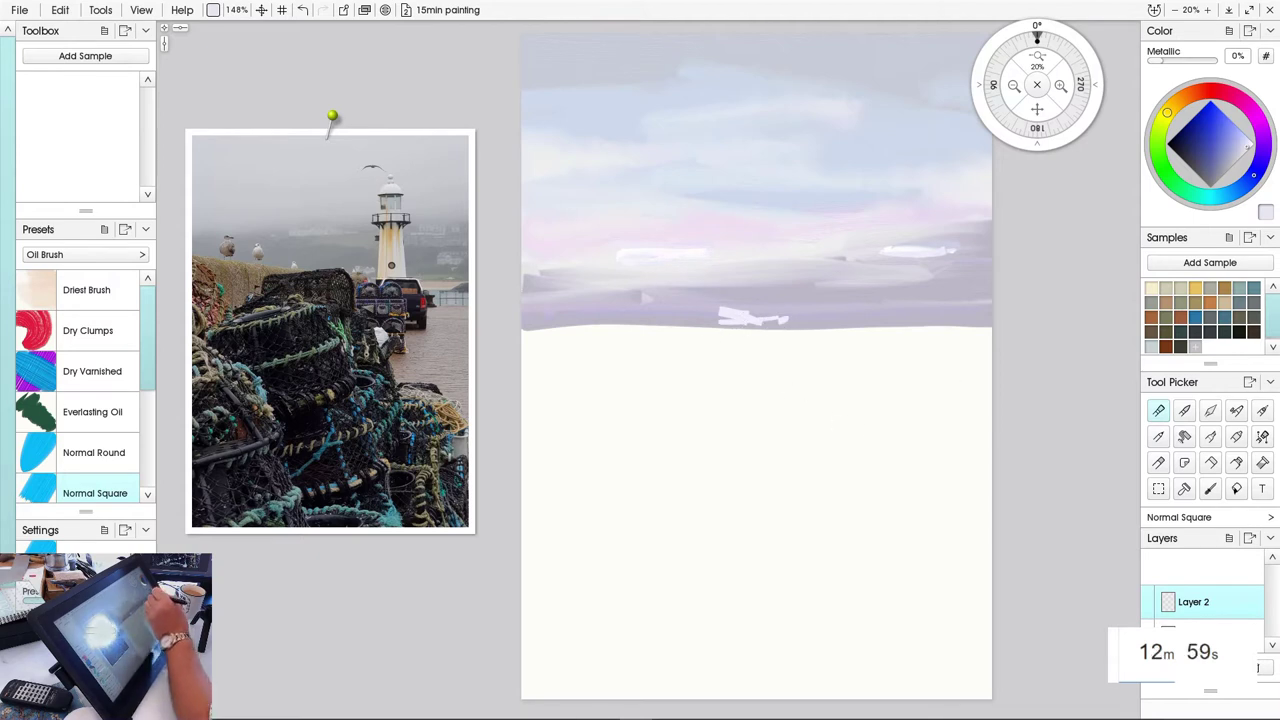
Paint a few ochre strokes along the horizon near the canvas's left edge at 159% brush size
{"action": "left_click", "coordinate": [1195, 288]}
{"action": "left_click", "coordinate": [1210, 149]}
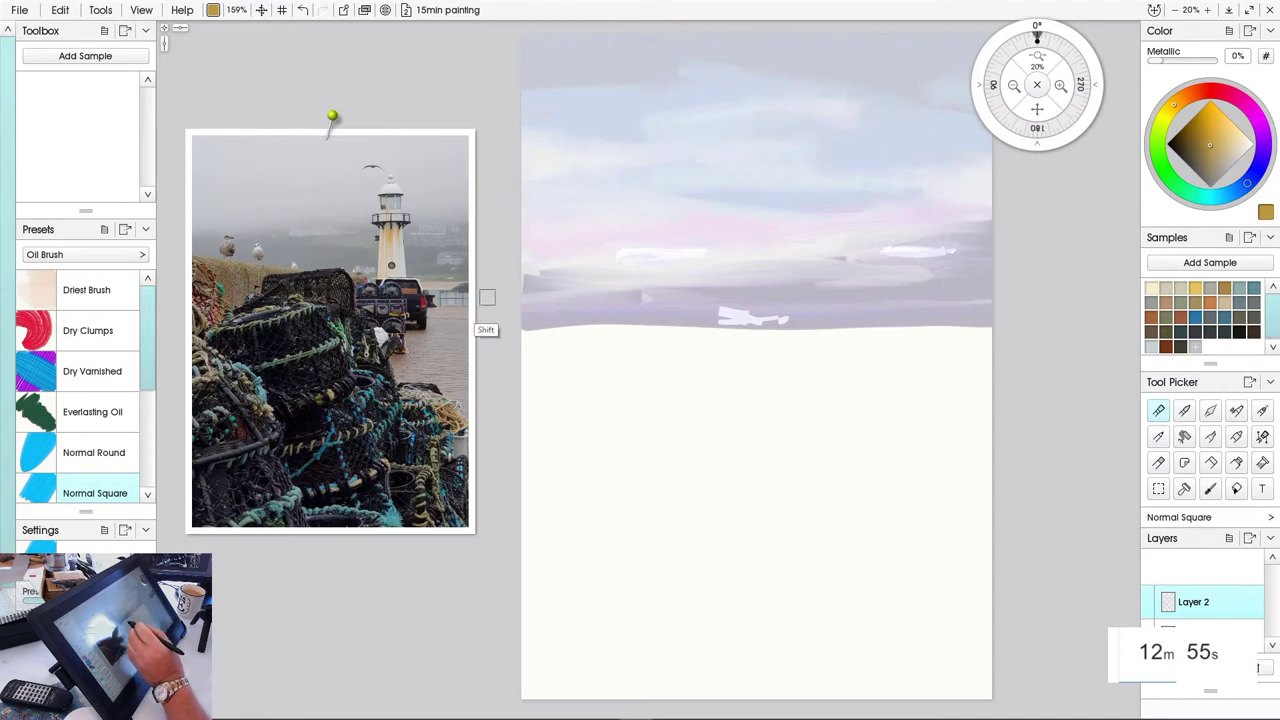
{"action": "mouse_move", "coordinate": [586, 351]}
{"action": "left_mouse_down"}
{"action": "mouse_move", "coordinate": [694, 351]}
{"action": "mouse_move", "coordinate": [706, 338]}
{"action": "mouse_move", "coordinate": [558, 325]}
{"action": "left_mouse_up"}
Enlarge the brush to 500% and block in the left headland in grey-brown and the beach in pale sand
{"action": "left_click", "coordinate": [1227, 152]}
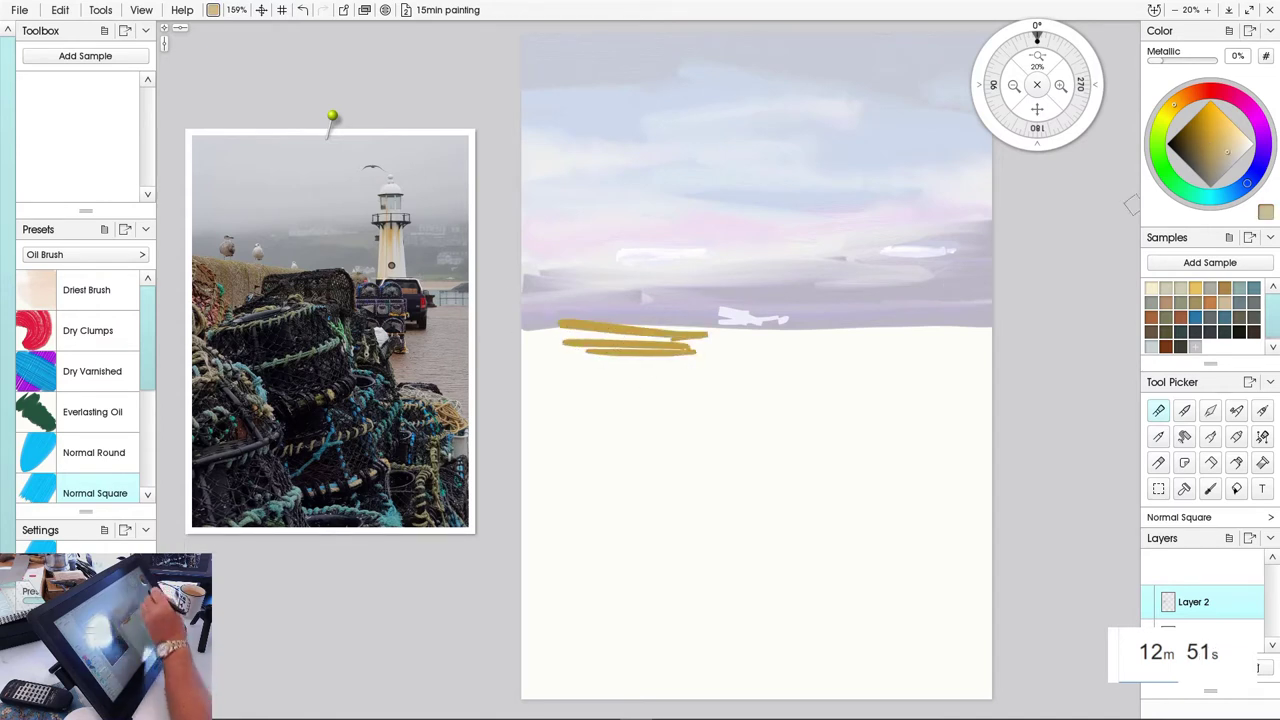
{"action": "key", "text": "]"}
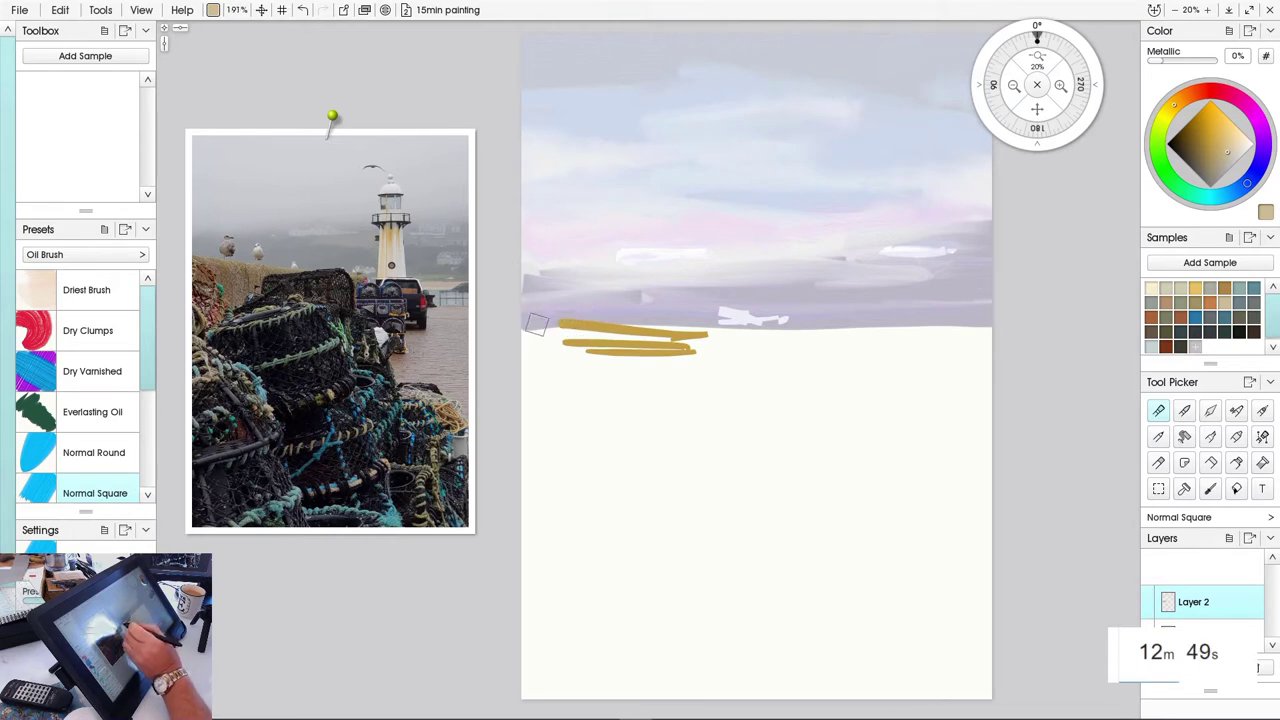
{"action": "key", "text": "]"}
{"action": "key", "text": "]"}
{"action": "key", "text": "]"}
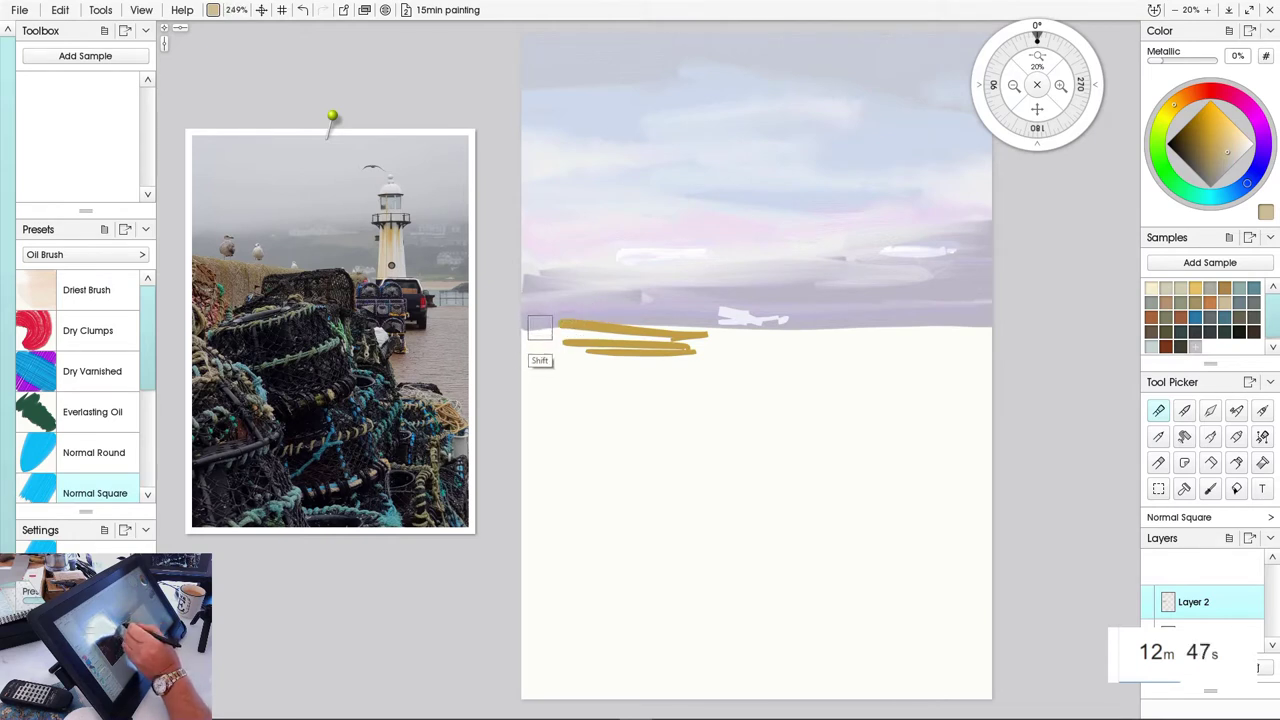
{"action": "key", "text": "shift+]"}
{"action": "key", "text": "shift+]"}
{"action": "key", "text": "shift+]"}
{"action": "key", "text": "shift+]"}
{"action": "key", "text": "shift+]"}
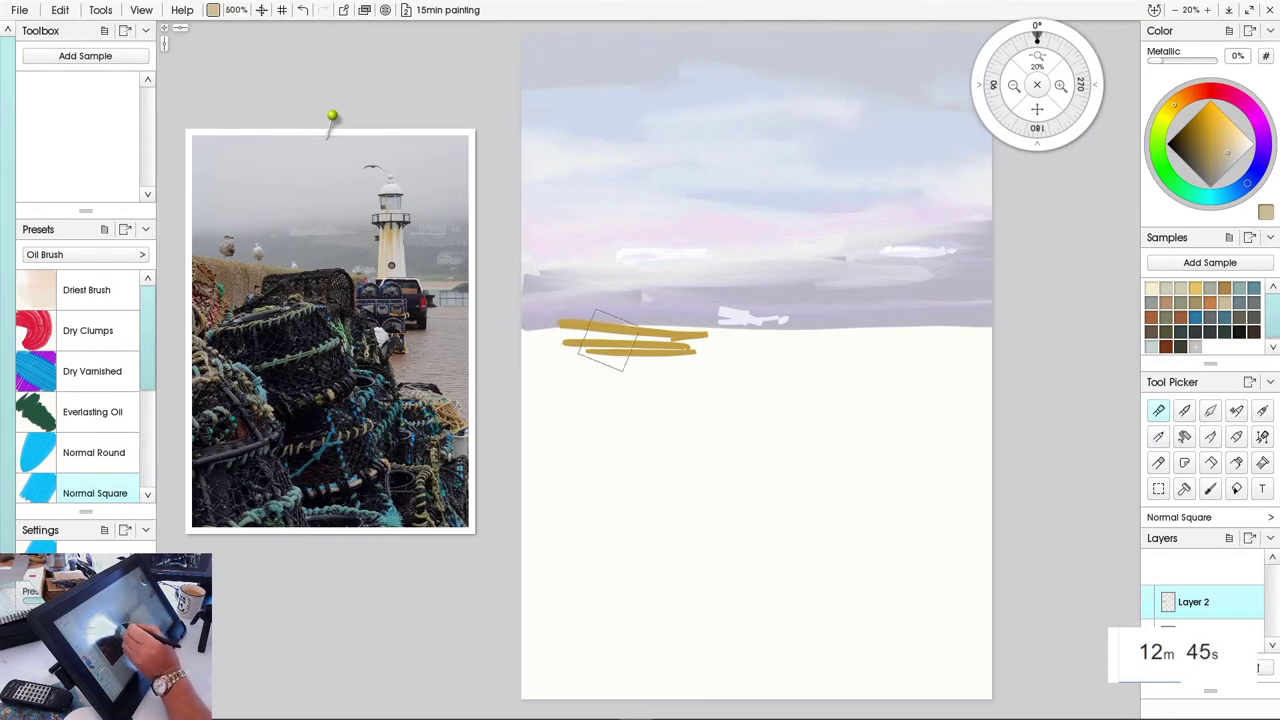
{"action": "mouse_move", "coordinate": [543, 320]}
{"action": "left_mouse_down"}
{"action": "mouse_move", "coordinate": [528, 314]}
{"action": "mouse_move", "coordinate": [714, 343]}
{"action": "mouse_move", "coordinate": [684, 340]}
{"action": "left_mouse_up"}
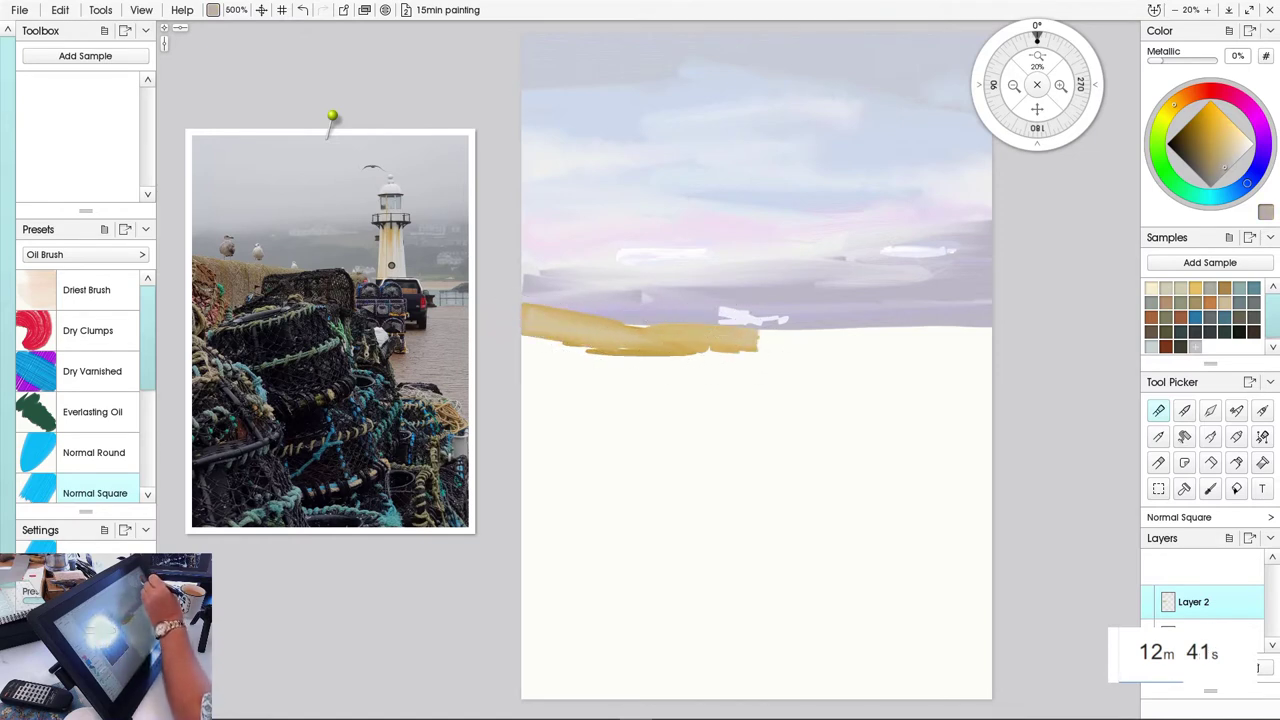
{"action": "mouse_move", "coordinate": [765, 378]}
{"action": "left_mouse_down"}
{"action": "mouse_move", "coordinate": [598, 325]}
{"action": "mouse_move", "coordinate": [683, 334]}
{"action": "mouse_move", "coordinate": [732, 352]}
{"action": "mouse_move", "coordinate": [532, 316]}
{"action": "mouse_move", "coordinate": [658, 372]}
{"action": "mouse_move", "coordinate": [519, 405]}
{"action": "mouse_move", "coordinate": [543, 407]}
{"action": "mouse_move", "coordinate": [522, 348]}
{"action": "mouse_move", "coordinate": [538, 389]}
{"action": "mouse_move", "coordinate": [522, 364]}
{"action": "mouse_move", "coordinate": [522, 384]}
{"action": "mouse_move", "coordinate": [626, 368]}
{"action": "mouse_move", "coordinate": [615, 385]}
{"action": "mouse_move", "coordinate": [512, 400]}
{"action": "mouse_move", "coordinate": [709, 362]}
{"action": "mouse_move", "coordinate": [666, 381]}
{"action": "mouse_move", "coordinate": [719, 364]}
{"action": "mouse_move", "coordinate": [731, 341]}
{"action": "mouse_move", "coordinate": [807, 346]}
{"action": "mouse_move", "coordinate": [757, 335]}
{"action": "mouse_move", "coordinate": [886, 353]}
{"action": "mouse_move", "coordinate": [940, 344]}
{"action": "mouse_move", "coordinate": [827, 359]}
{"action": "mouse_move", "coordinate": [882, 363]}
{"action": "mouse_move", "coordinate": [995, 347]}
{"action": "mouse_move", "coordinate": [946, 346]}
{"action": "mouse_move", "coordinate": [991, 337]}
{"action": "mouse_move", "coordinate": [785, 337]}
{"action": "mouse_move", "coordinate": [866, 347]}
{"action": "mouse_move", "coordinate": [862, 366]}
{"action": "mouse_move", "coordinate": [1006, 385]}
{"action": "mouse_move", "coordinate": [727, 384]}
{"action": "mouse_move", "coordinate": [978, 403]}
{"action": "mouse_move", "coordinate": [931, 430]}
{"action": "mouse_move", "coordinate": [814, 444]}
{"action": "mouse_move", "coordinate": [996, 465]}
{"action": "mouse_move", "coordinate": [840, 427]}
{"action": "mouse_move", "coordinate": [847, 348]}
{"action": "mouse_move", "coordinate": [847, 373]}
{"action": "mouse_move", "coordinate": [733, 392]}
{"action": "mouse_move", "coordinate": [807, 343]}
{"action": "mouse_move", "coordinate": [747, 376]}
{"action": "mouse_move", "coordinate": [969, 359]}
{"action": "mouse_move", "coordinate": [823, 382]}
{"action": "mouse_move", "coordinate": [762, 354]}
{"action": "mouse_move", "coordinate": [913, 353]}
{"action": "left_mouse_up"}
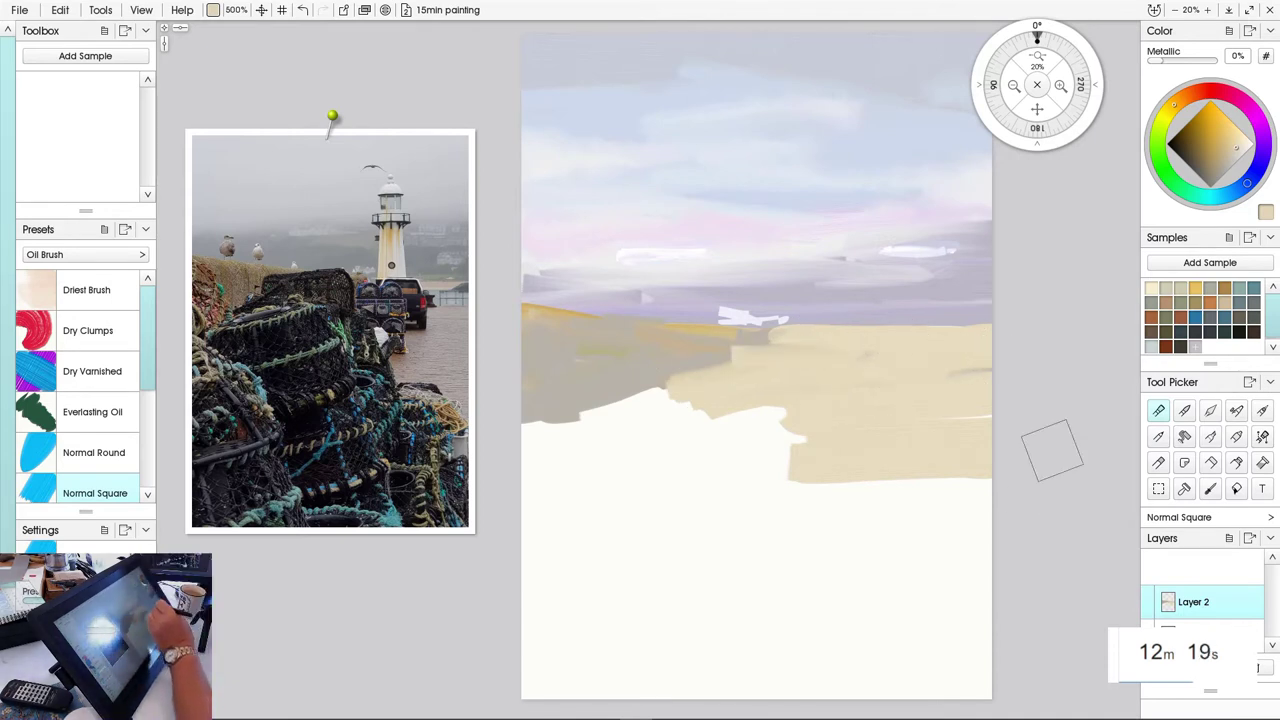
Paint broad blue-grey water strokes across the lower part of the sand area
{"action": "left_click", "coordinate": [1238, 190]}
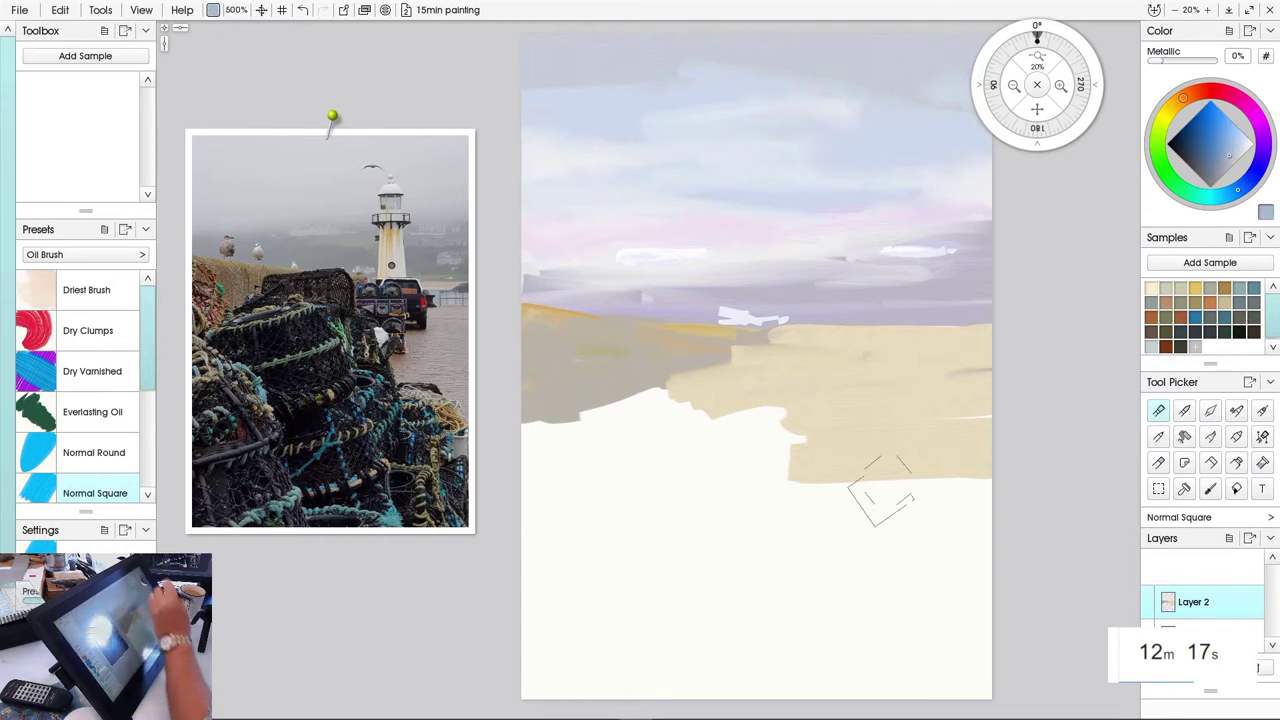
{"action": "mouse_move", "coordinate": [886, 471]}
{"action": "left_mouse_down"}
{"action": "mouse_move", "coordinate": [886, 486]}
{"action": "mouse_move", "coordinate": [985, 487]}
{"action": "left_mouse_up"}
{"action": "mouse_move", "coordinate": [866, 460]}
{"action": "left_mouse_down"}
{"action": "mouse_move", "coordinate": [942, 434]}
{"action": "mouse_move", "coordinate": [721, 443]}
{"action": "mouse_move", "coordinate": [871, 449]}
{"action": "mouse_move", "coordinate": [784, 481]}
{"action": "mouse_move", "coordinate": [962, 483]}
{"action": "mouse_move", "coordinate": [892, 507]}
{"action": "mouse_move", "coordinate": [785, 493]}
{"action": "mouse_move", "coordinate": [844, 448]}
{"action": "mouse_move", "coordinate": [900, 434]}
{"action": "left_mouse_up"}
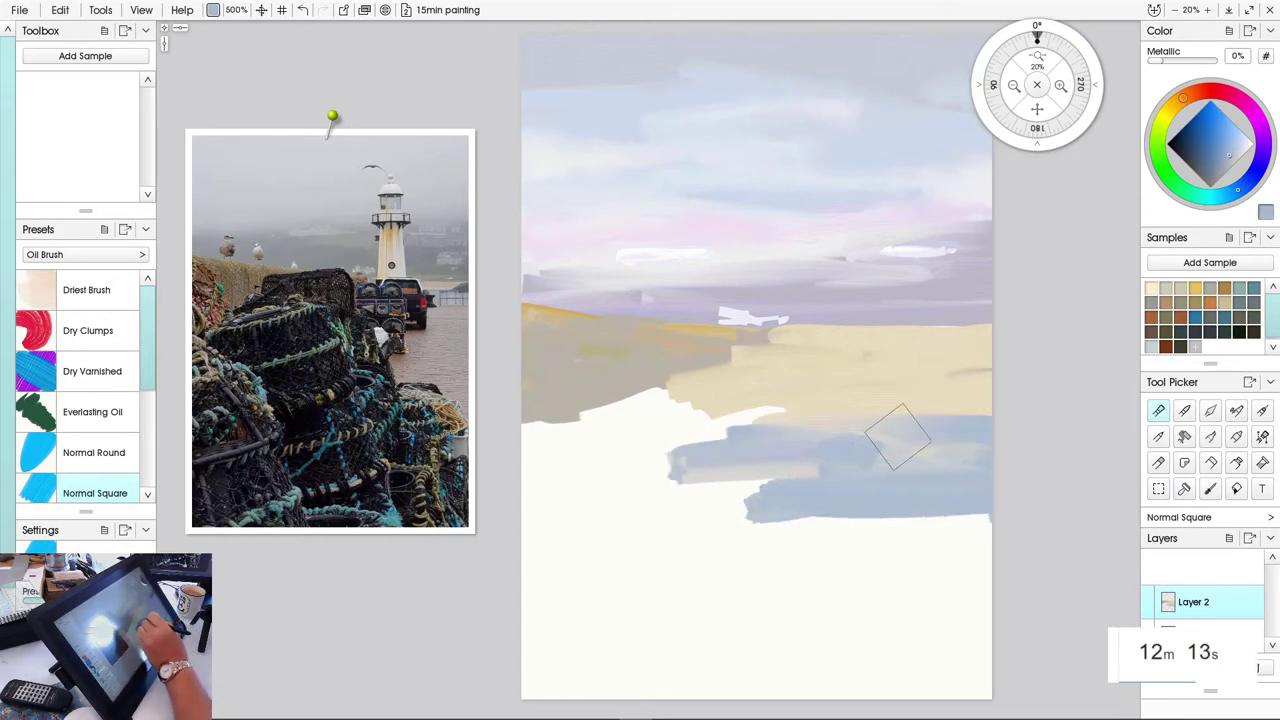
Brush a pale cream sample colour over the blue-grey strokes and extend it down the canvas below them
{"action": "left_click", "coordinate": [1181, 288]}
{"action": "left_click", "coordinate": [1167, 288]}
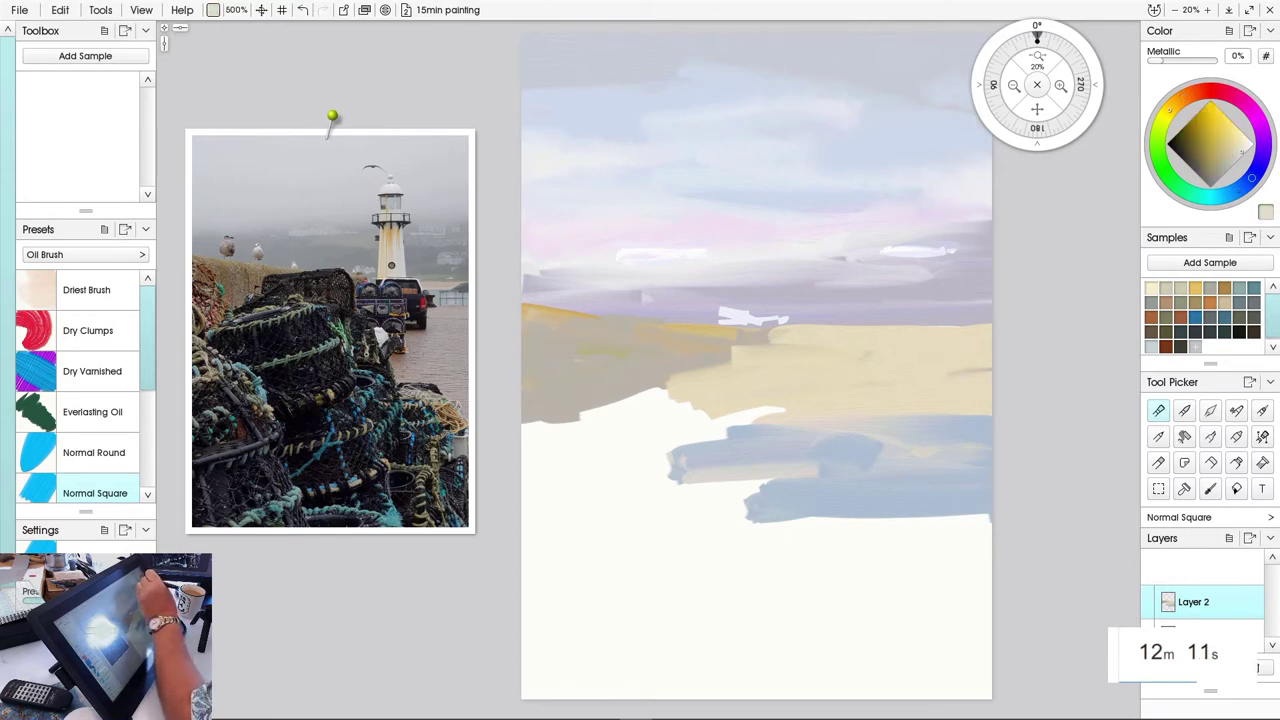
{"action": "left_click_drag", "start_coordinate": [956, 456], "coordinate": [822, 468]}
{"action": "mouse_move", "coordinate": [995, 505]}
{"action": "left_mouse_down"}
{"action": "mouse_move", "coordinate": [847, 499]}
{"action": "mouse_move", "coordinate": [1008, 460]}
{"action": "mouse_move", "coordinate": [903, 453]}
{"action": "mouse_move", "coordinate": [935, 459]}
{"action": "mouse_move", "coordinate": [724, 486]}
{"action": "mouse_move", "coordinate": [1056, 521]}
{"action": "mouse_move", "coordinate": [781, 536]}
{"action": "mouse_move", "coordinate": [851, 532]}
{"action": "mouse_move", "coordinate": [995, 557]}
{"action": "mouse_move", "coordinate": [837, 572]}
{"action": "mouse_move", "coordinate": [928, 594]}
{"action": "mouse_move", "coordinate": [823, 602]}
{"action": "left_mouse_up"}
Paint red-brown strokes across the foreground near the canvas's bottom right, and soften them with pale sand down to the bottom edge
{"action": "left_click", "coordinate": [1195, 92]}
{"action": "mouse_move", "coordinate": [823, 602]}
{"action": "left_mouse_down"}
{"action": "mouse_move", "coordinate": [970, 598]}
{"action": "mouse_move", "coordinate": [1004, 584]}
{"action": "mouse_move", "coordinate": [918, 598]}
{"action": "mouse_move", "coordinate": [929, 572]}
{"action": "mouse_move", "coordinate": [991, 545]}
{"action": "mouse_move", "coordinate": [981, 606]}
{"action": "mouse_move", "coordinate": [780, 597]}
{"action": "mouse_move", "coordinate": [892, 621]}
{"action": "mouse_move", "coordinate": [817, 616]}
{"action": "mouse_move", "coordinate": [949, 631]}
{"action": "mouse_move", "coordinate": [830, 658]}
{"action": "left_mouse_up"}
{"action": "left_click", "coordinate": [1194, 135]}
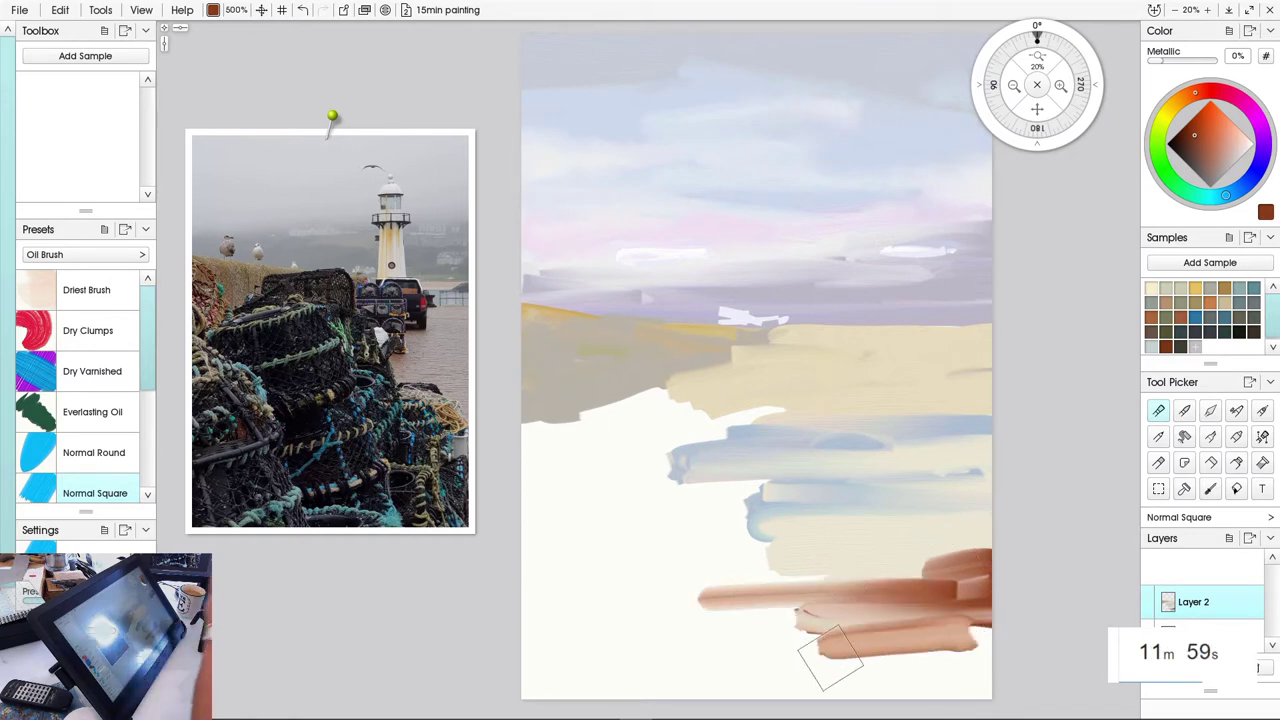
{"action": "left_click", "coordinate": [1231, 151]}
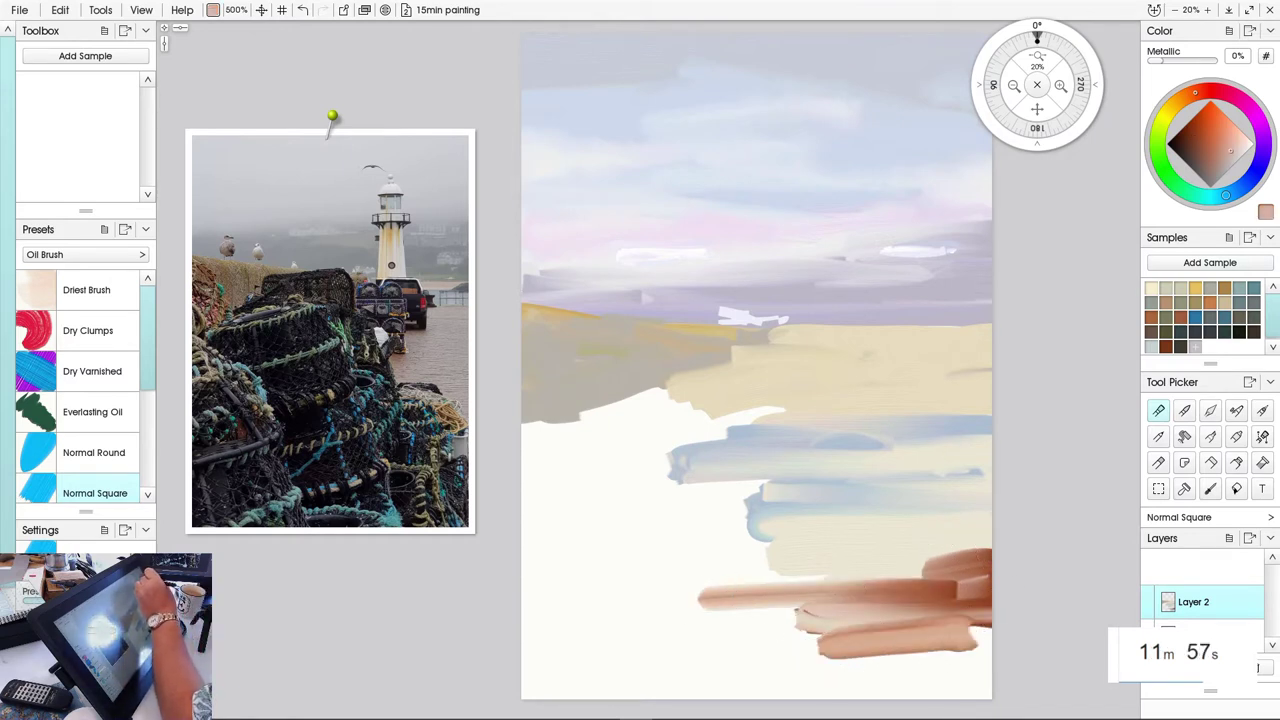
{"action": "left_click", "coordinate": [1173, 106]}
{"action": "mouse_move", "coordinate": [991, 651]}
{"action": "left_mouse_down"}
{"action": "mouse_move", "coordinate": [961, 631]}
{"action": "mouse_move", "coordinate": [1014, 598]}
{"action": "mouse_move", "coordinate": [808, 548]}
{"action": "mouse_move", "coordinate": [960, 550]}
{"action": "mouse_move", "coordinate": [780, 545]}
{"action": "mouse_move", "coordinate": [1025, 597]}
{"action": "mouse_move", "coordinate": [710, 600]}
{"action": "mouse_move", "coordinate": [760, 640]}
{"action": "mouse_move", "coordinate": [990, 668]}
{"action": "mouse_move", "coordinate": [934, 686]}
{"action": "mouse_move", "coordinate": [726, 680]}
{"action": "left_mouse_up"}
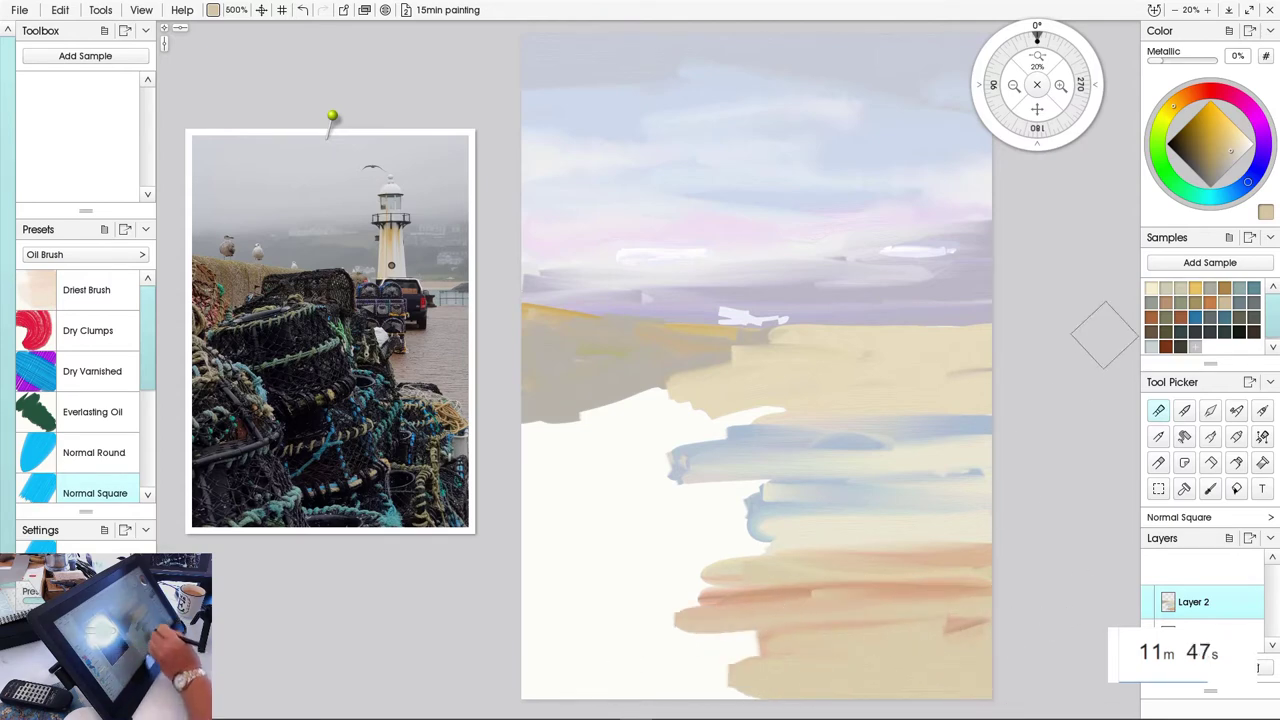
Glaze the sandy foreground with dusty pink strokes and add dark brown accents in the canvas's bottom-right corner
{"action": "left_click", "coordinate": [1191, 94]}
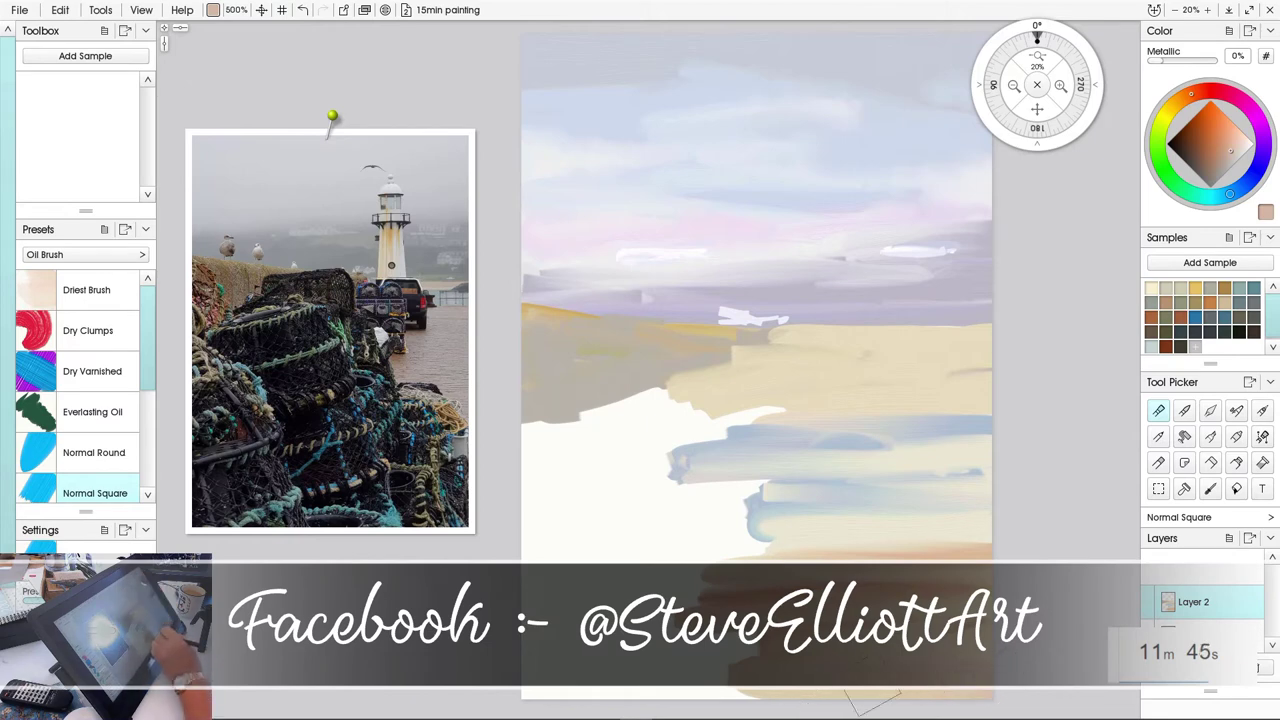
{"action": "left_click_drag", "start_coordinate": [757, 663], "coordinate": [682, 668]}
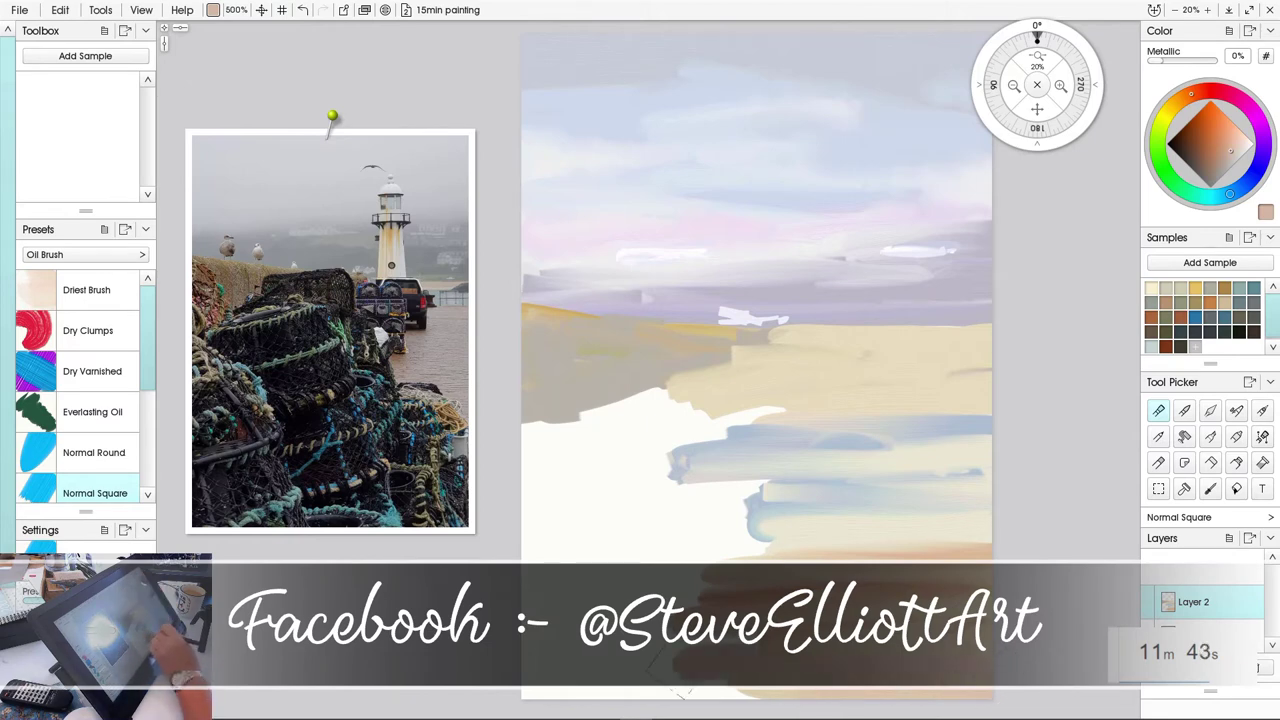
{"action": "left_click", "coordinate": [1192, 134]}
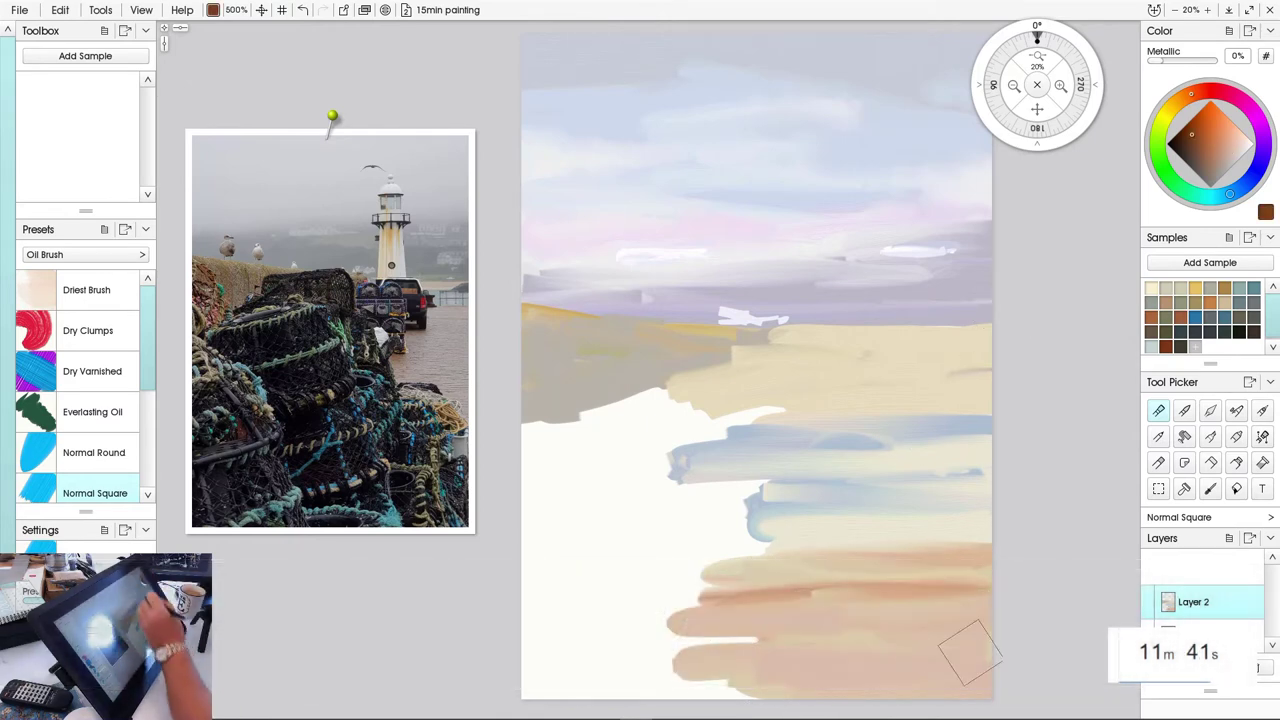
{"action": "mouse_move", "coordinate": [968, 651]}
{"action": "left_mouse_down"}
{"action": "mouse_move", "coordinate": [938, 649]}
{"action": "mouse_move", "coordinate": [994, 663]}
{"action": "mouse_move", "coordinate": [984, 683]}
{"action": "mouse_move", "coordinate": [1009, 686]}
{"action": "mouse_move", "coordinate": [808, 677]}
{"action": "left_mouse_up"}
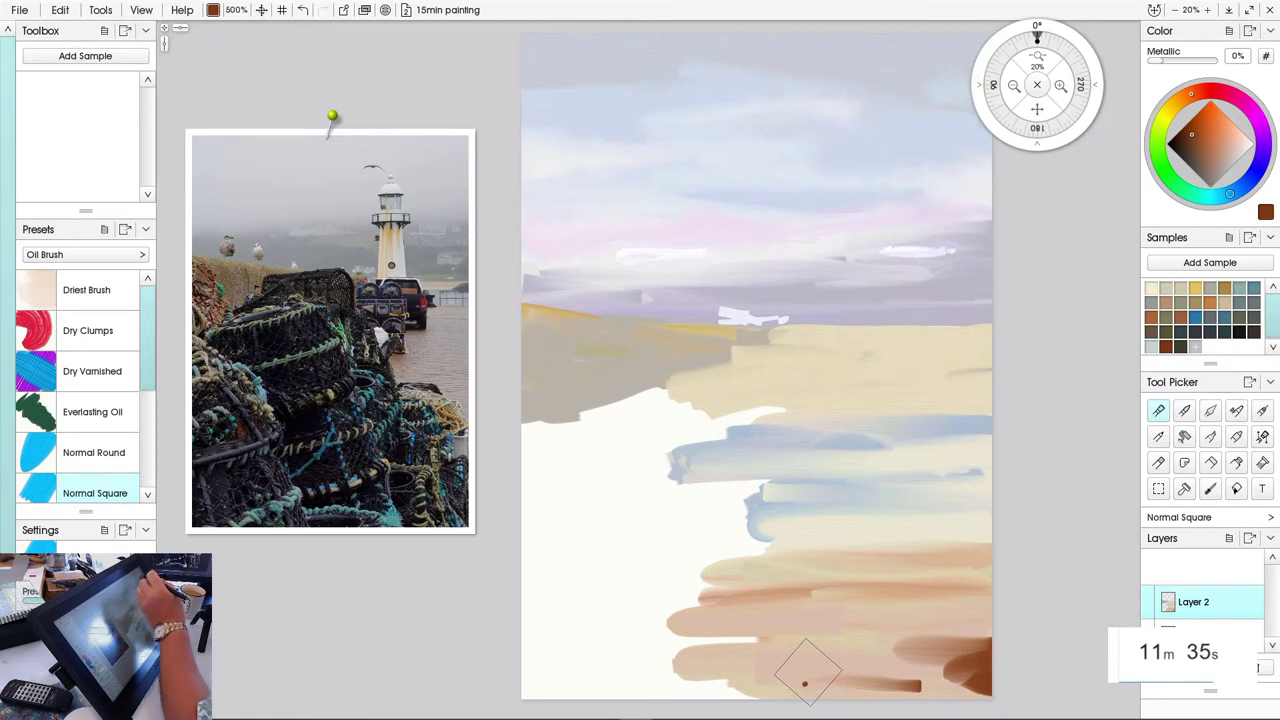
Reduce the brush to 150% and streak thin horizontal blue lines across the pinkish-brown foreground
{"action": "left_click", "coordinate": [1213, 148]}
{"action": "key", "text": "["}
{"action": "key", "text": "["}
{"action": "key", "text": "["}
{"action": "key", "text": "["}
{"action": "key", "text": "["}
{"action": "key", "text": "["}
{"action": "key", "text": "["}
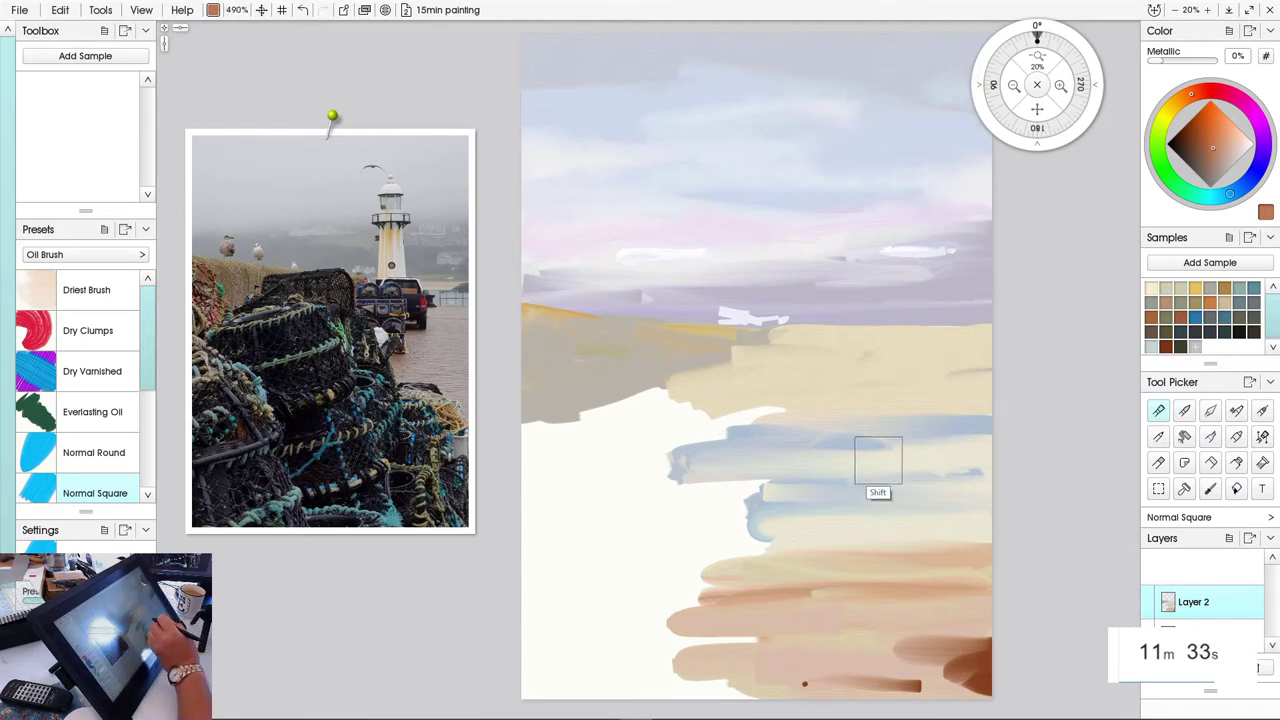
{"action": "left_click", "coordinate": [1247, 183]}
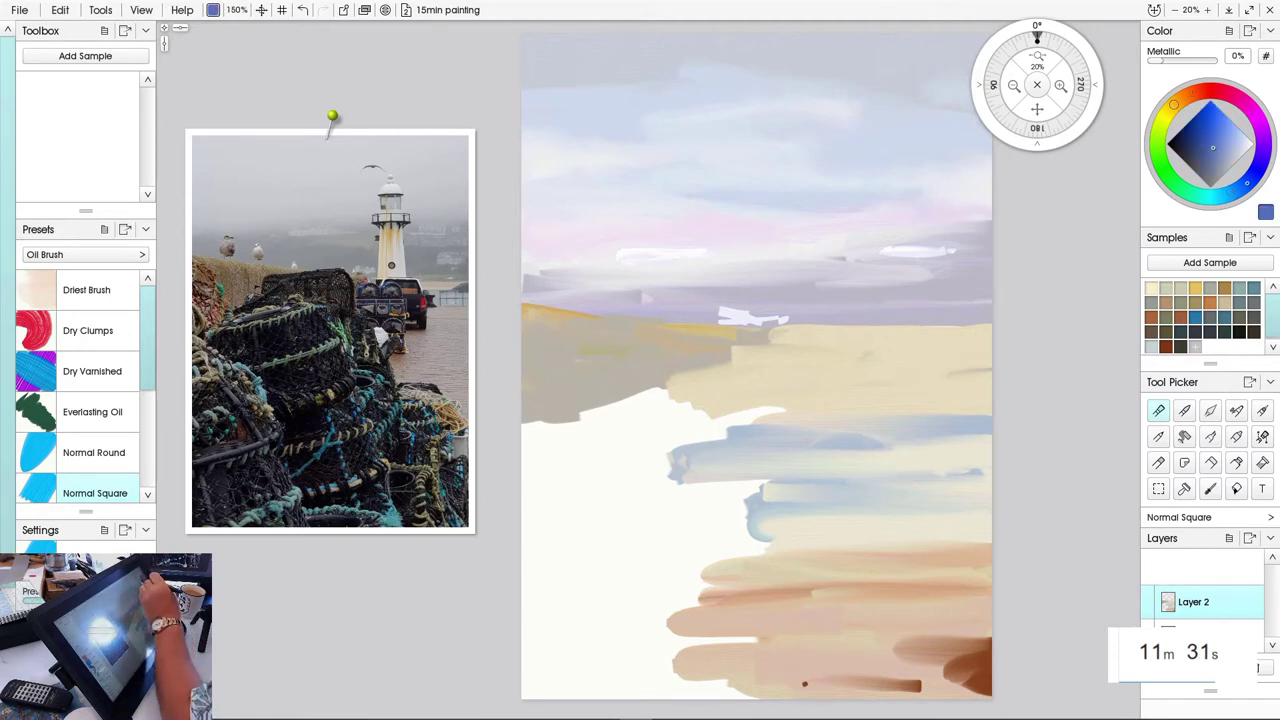
{"action": "mouse_move", "coordinate": [993, 656]}
{"action": "left_mouse_down"}
{"action": "mouse_move", "coordinate": [833, 651]}
{"action": "mouse_move", "coordinate": [1003, 658]}
{"action": "mouse_move", "coordinate": [758, 664]}
{"action": "mouse_move", "coordinate": [928, 668]}
{"action": "mouse_move", "coordinate": [789, 674]}
{"action": "mouse_move", "coordinate": [895, 663]}
{"action": "mouse_move", "coordinate": [667, 655]}
{"action": "mouse_move", "coordinate": [778, 657]}
{"action": "left_mouse_up"}
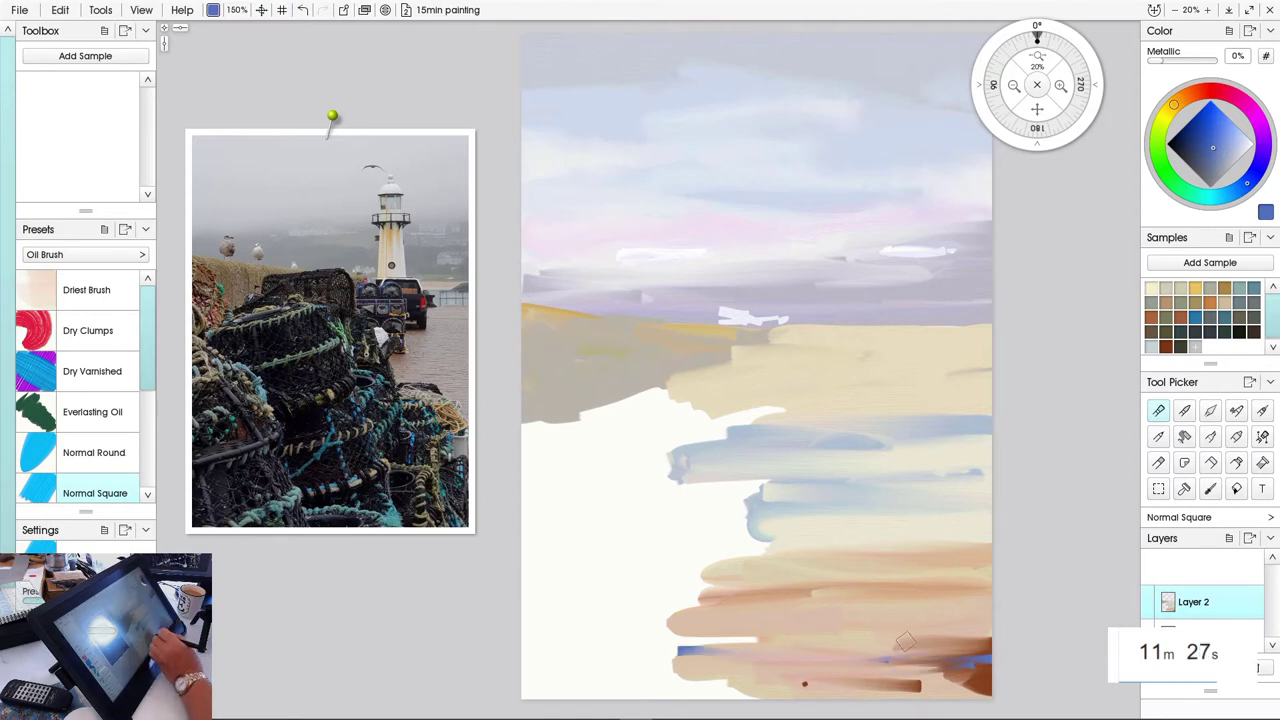
{"action": "left_click_drag", "start_coordinate": [905, 641], "coordinate": [923, 628]}
{"action": "mouse_move", "coordinate": [1005, 613]}
{"action": "left_mouse_down"}
{"action": "mouse_move", "coordinate": [786, 611]}
{"action": "mouse_move", "coordinate": [949, 612]}
{"action": "mouse_move", "coordinate": [672, 640]}
{"action": "mouse_move", "coordinate": [720, 642]}
{"action": "left_mouse_up"}
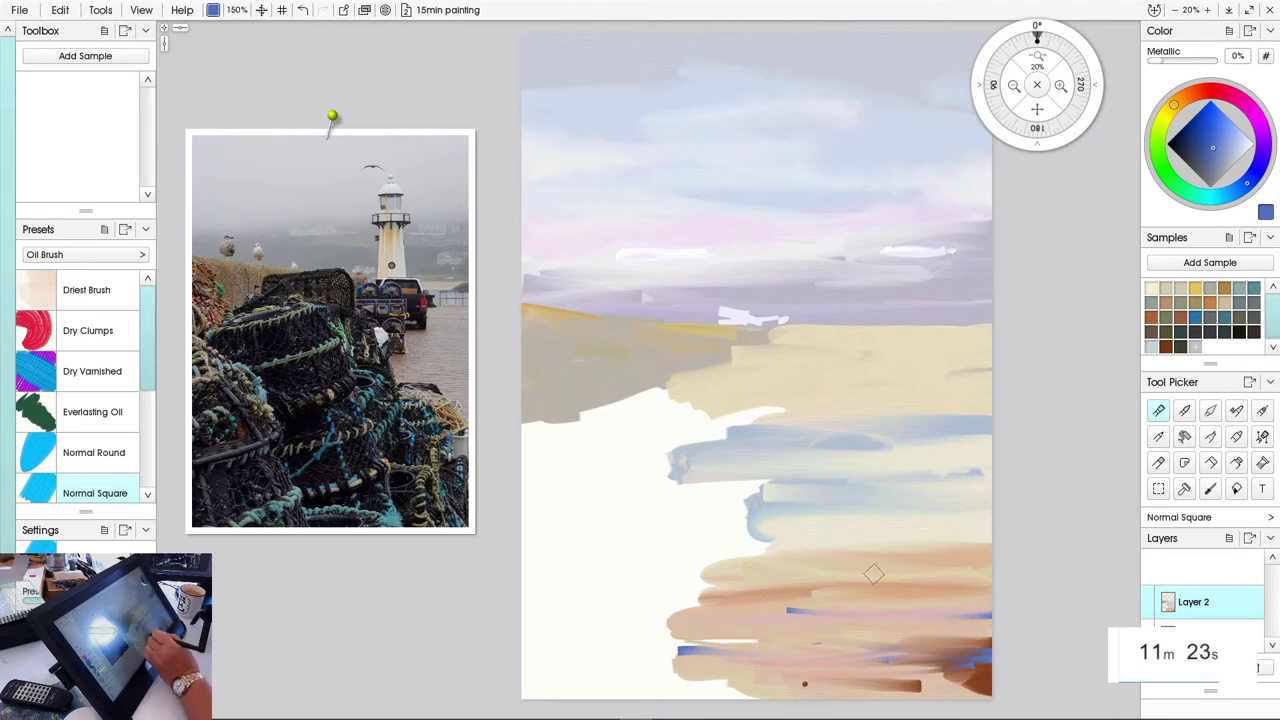
Continue the thin blue streaks up through the cream band, extending some into the unpainted white area on the left
{"action": "mouse_move", "coordinate": [989, 566]}
{"action": "left_mouse_down"}
{"action": "mouse_move", "coordinate": [855, 581]}
{"action": "mouse_move", "coordinate": [676, 586]}
{"action": "left_mouse_up"}
{"action": "mouse_move", "coordinate": [740, 576]}
{"action": "left_mouse_down"}
{"action": "mouse_move", "coordinate": [1035, 578]}
{"action": "mouse_move", "coordinate": [728, 587]}
{"action": "left_mouse_up"}
{"action": "left_click_drag", "start_coordinate": [936, 544], "coordinate": [560, 543]}
{"action": "left_click_drag", "start_coordinate": [860, 521], "coordinate": [600, 517]}
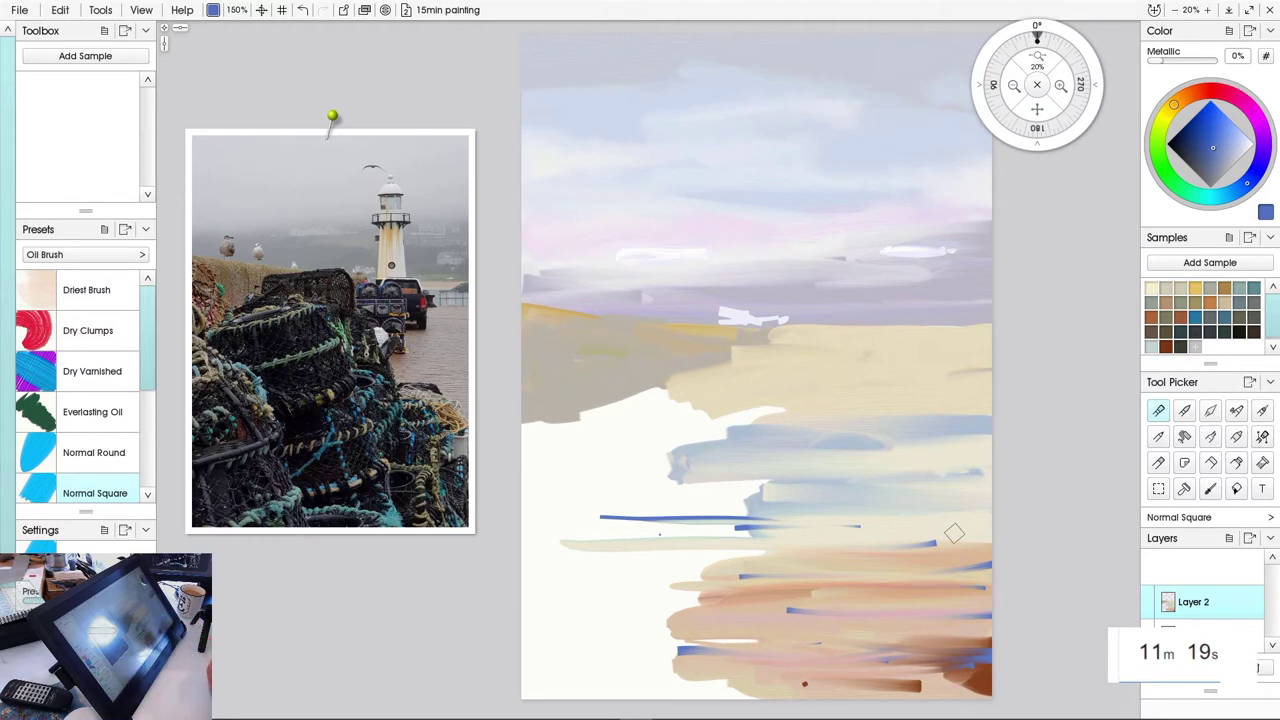
{"action": "left_click_drag", "start_coordinate": [970, 550], "coordinate": [740, 530]}
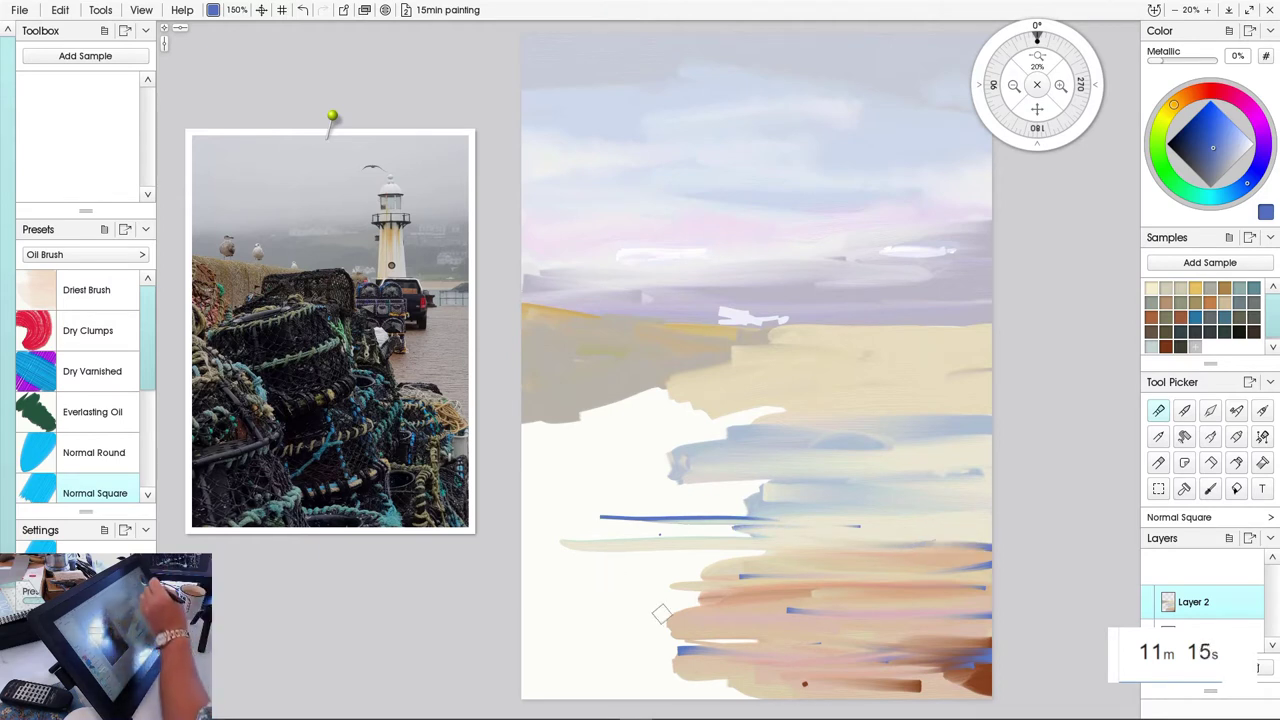
Enlarge the brush to 450% and block in the lobster pot pile over the lower-left white area in muted blue-grey
{"action": "left_click", "coordinate": [1220, 162]}
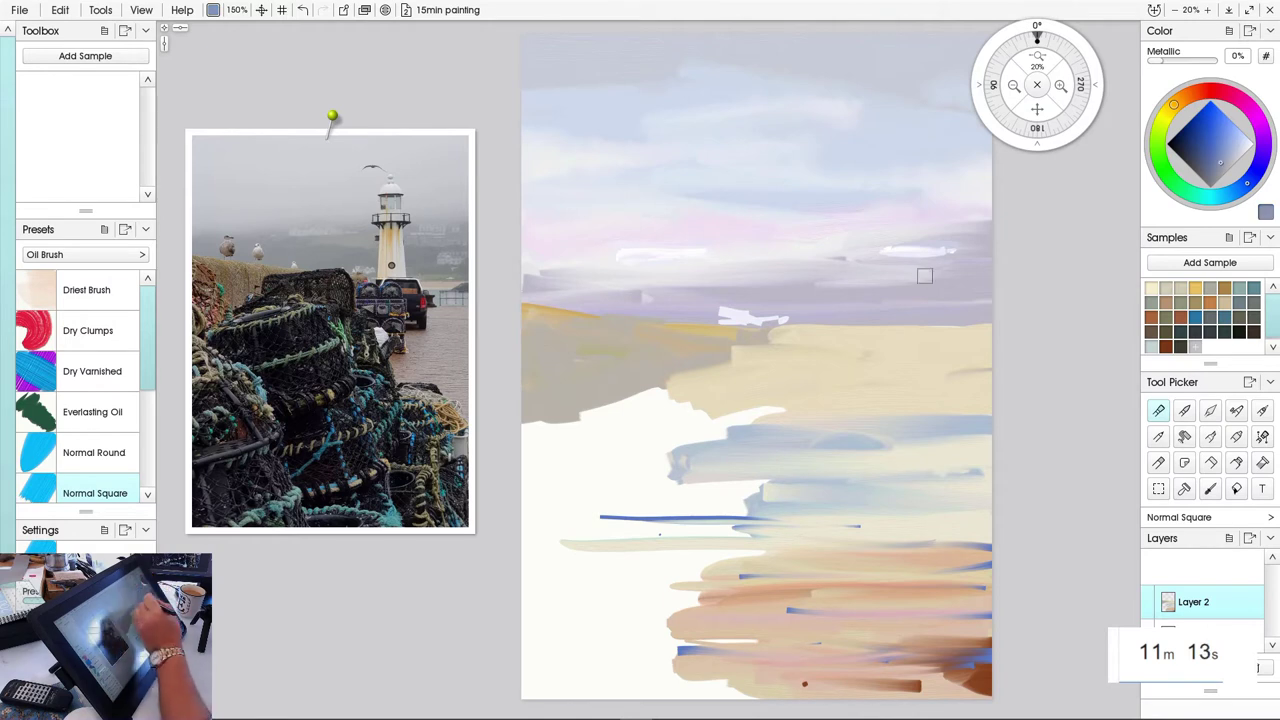
{"action": "key", "text": "shift"}
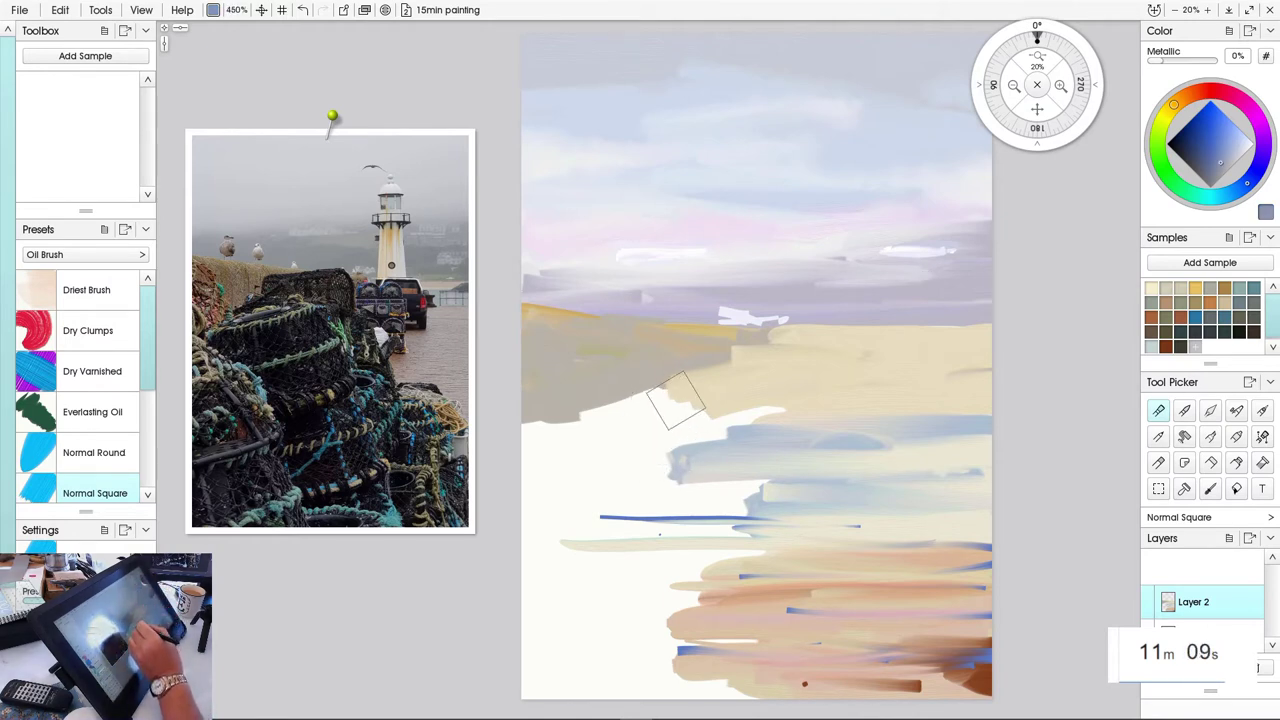
{"action": "left_click_drag", "start_coordinate": [672, 412], "coordinate": [719, 513]}
{"action": "mouse_move", "coordinate": [628, 422]}
{"action": "left_mouse_down"}
{"action": "mouse_move", "coordinate": [661, 470]}
{"action": "mouse_move", "coordinate": [650, 446]}
{"action": "mouse_move", "coordinate": [673, 546]}
{"action": "mouse_move", "coordinate": [609, 511]}
{"action": "mouse_move", "coordinate": [692, 534]}
{"action": "mouse_move", "coordinate": [720, 396]}
{"action": "left_mouse_up"}
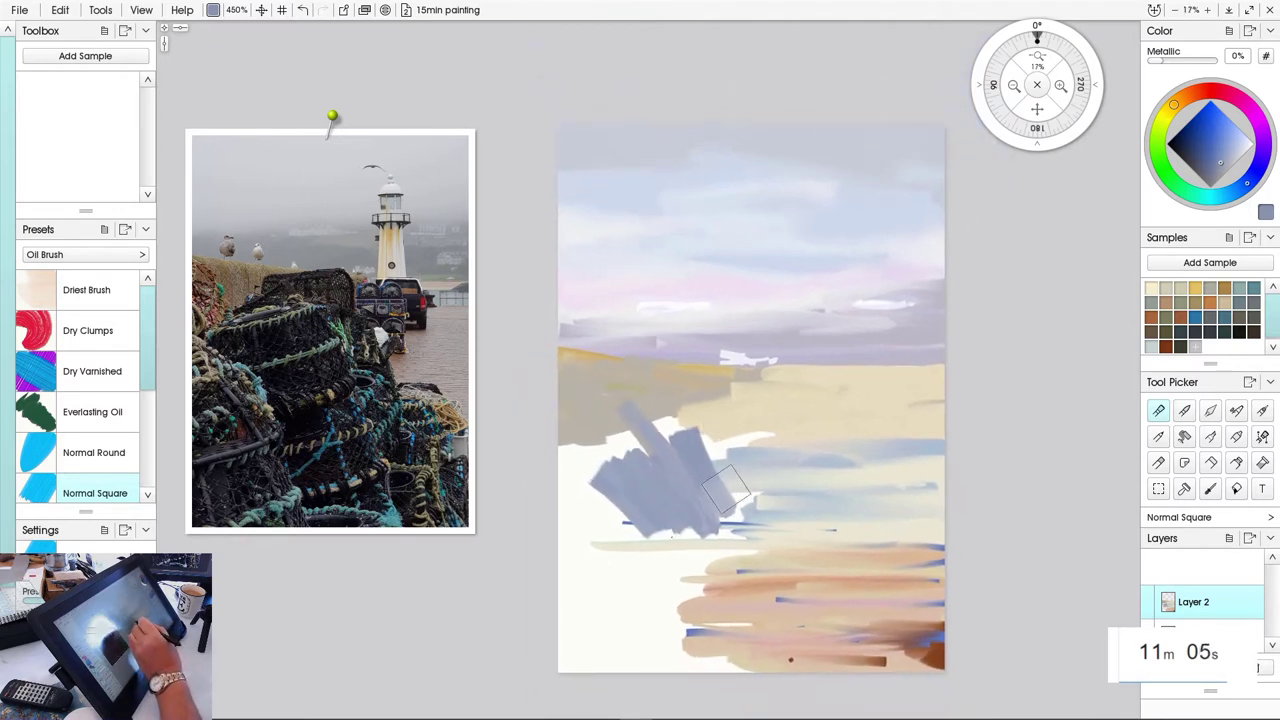
{"action": "mouse_move", "coordinate": [710, 458]}
{"action": "left_mouse_down"}
{"action": "mouse_move", "coordinate": [731, 426]}
{"action": "mouse_move", "coordinate": [686, 424]}
{"action": "mouse_move", "coordinate": [726, 465]}
{"action": "mouse_move", "coordinate": [750, 437]}
{"action": "mouse_move", "coordinate": [611, 471]}
{"action": "mouse_move", "coordinate": [729, 476]}
{"action": "mouse_move", "coordinate": [731, 497]}
{"action": "mouse_move", "coordinate": [749, 407]}
{"action": "mouse_move", "coordinate": [787, 492]}
{"action": "mouse_move", "coordinate": [774, 491]}
{"action": "mouse_move", "coordinate": [774, 461]}
{"action": "mouse_move", "coordinate": [712, 484]}
{"action": "mouse_move", "coordinate": [757, 536]}
{"action": "mouse_move", "coordinate": [856, 540]}
{"action": "mouse_move", "coordinate": [751, 498]}
{"action": "mouse_move", "coordinate": [855, 545]}
{"action": "mouse_move", "coordinate": [876, 539]}
{"action": "mouse_move", "coordinate": [889, 601]}
{"action": "mouse_move", "coordinate": [837, 591]}
{"action": "mouse_move", "coordinate": [730, 516]}
{"action": "mouse_move", "coordinate": [702, 584]}
{"action": "mouse_move", "coordinate": [749, 518]}
{"action": "mouse_move", "coordinate": [784, 555]}
{"action": "mouse_move", "coordinate": [680, 609]}
{"action": "mouse_move", "coordinate": [666, 555]}
{"action": "mouse_move", "coordinate": [715, 507]}
{"action": "mouse_move", "coordinate": [687, 502]}
{"action": "mouse_move", "coordinate": [660, 460]}
{"action": "left_mouse_up"}
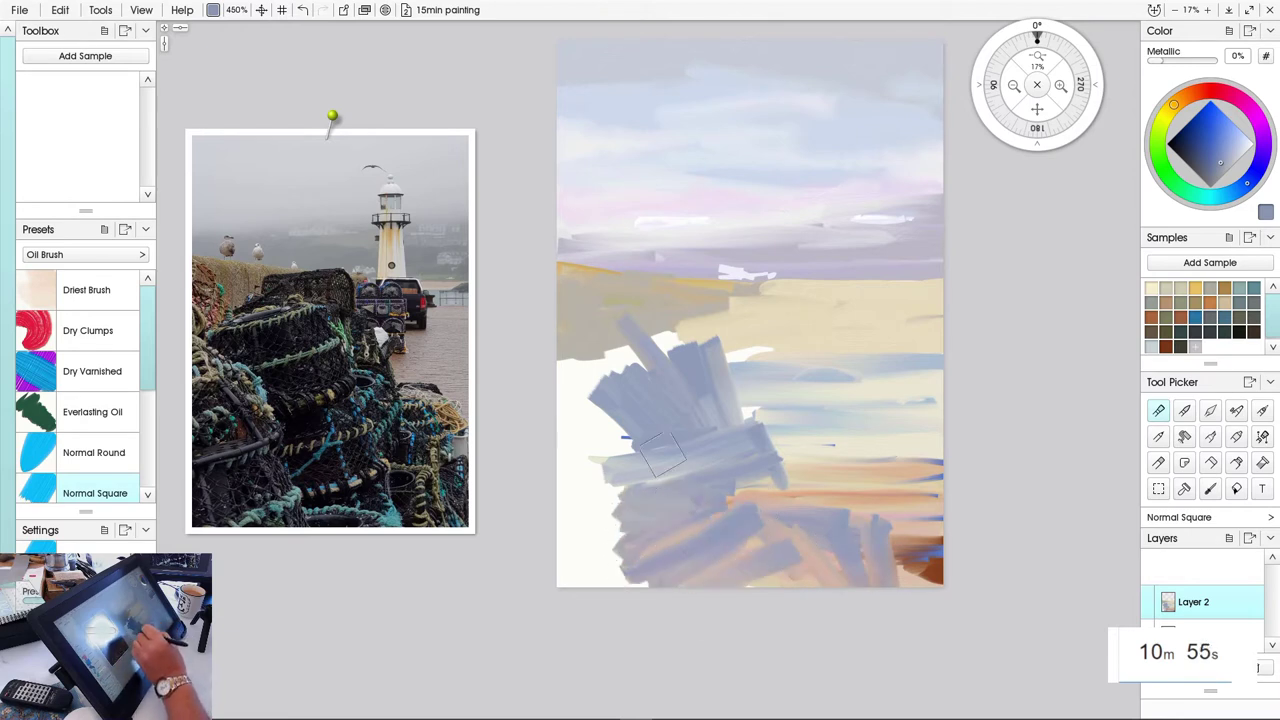
{"action": "mouse_move", "coordinate": [653, 352]}
{"action": "left_mouse_down"}
{"action": "mouse_move", "coordinate": [695, 336]}
{"action": "mouse_move", "coordinate": [657, 355]}
{"action": "mouse_move", "coordinate": [685, 340]}
{"action": "mouse_move", "coordinate": [651, 342]}
{"action": "mouse_move", "coordinate": [643, 309]}
{"action": "mouse_move", "coordinate": [632, 355]}
{"action": "mouse_move", "coordinate": [676, 308]}
{"action": "mouse_move", "coordinate": [727, 315]}
{"action": "mouse_move", "coordinate": [634, 320]}
{"action": "mouse_move", "coordinate": [739, 333]}
{"action": "mouse_move", "coordinate": [730, 344]}
{"action": "mouse_move", "coordinate": [731, 314]}
{"action": "mouse_move", "coordinate": [727, 360]}
{"action": "mouse_move", "coordinate": [703, 334]}
{"action": "mouse_move", "coordinate": [736, 353]}
{"action": "mouse_move", "coordinate": [738, 412]}
{"action": "left_mouse_up"}
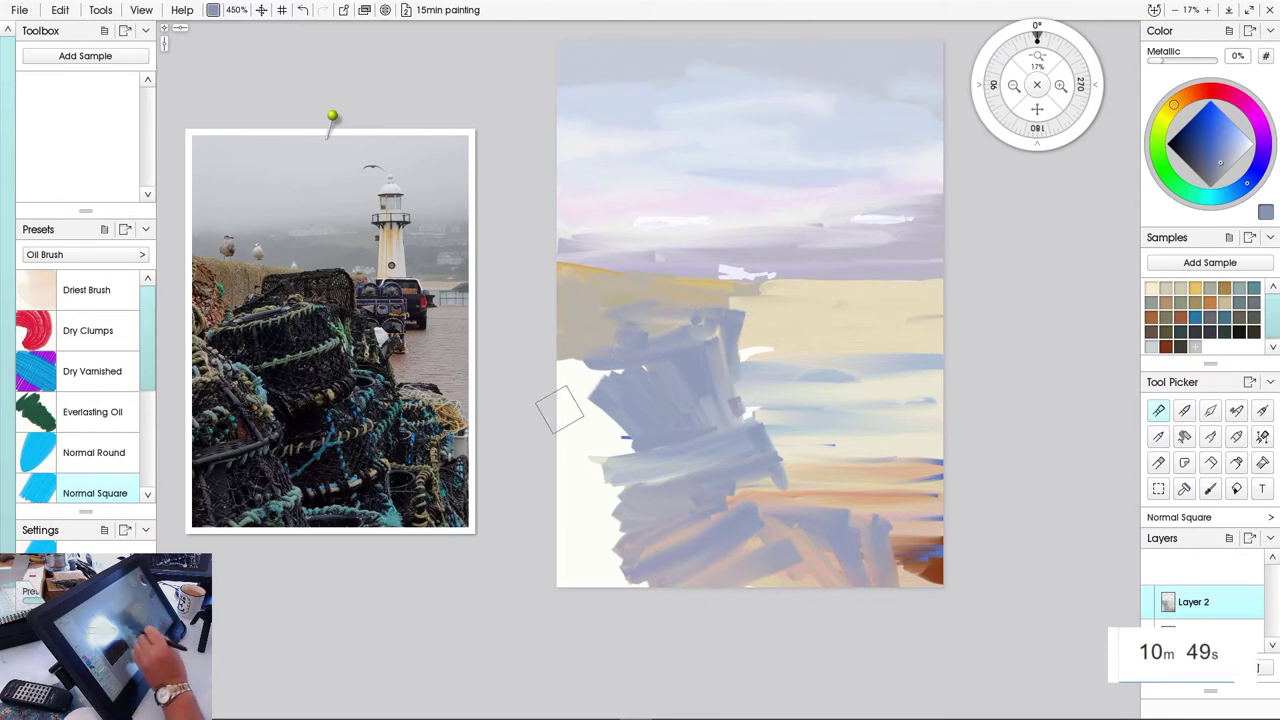
{"action": "mouse_move", "coordinate": [575, 380]}
{"action": "left_mouse_down"}
{"action": "mouse_move", "coordinate": [630, 483]}
{"action": "mouse_move", "coordinate": [559, 432]}
{"action": "mouse_move", "coordinate": [544, 477]}
{"action": "mouse_move", "coordinate": [591, 550]}
{"action": "mouse_move", "coordinate": [608, 610]}
{"action": "mouse_move", "coordinate": [565, 489]}
{"action": "mouse_move", "coordinate": [568, 372]}
{"action": "mouse_move", "coordinate": [599, 367]}
{"action": "mouse_move", "coordinate": [649, 487]}
{"action": "mouse_move", "coordinate": [545, 382]}
{"action": "mouse_move", "coordinate": [585, 342]}
{"action": "left_mouse_up"}
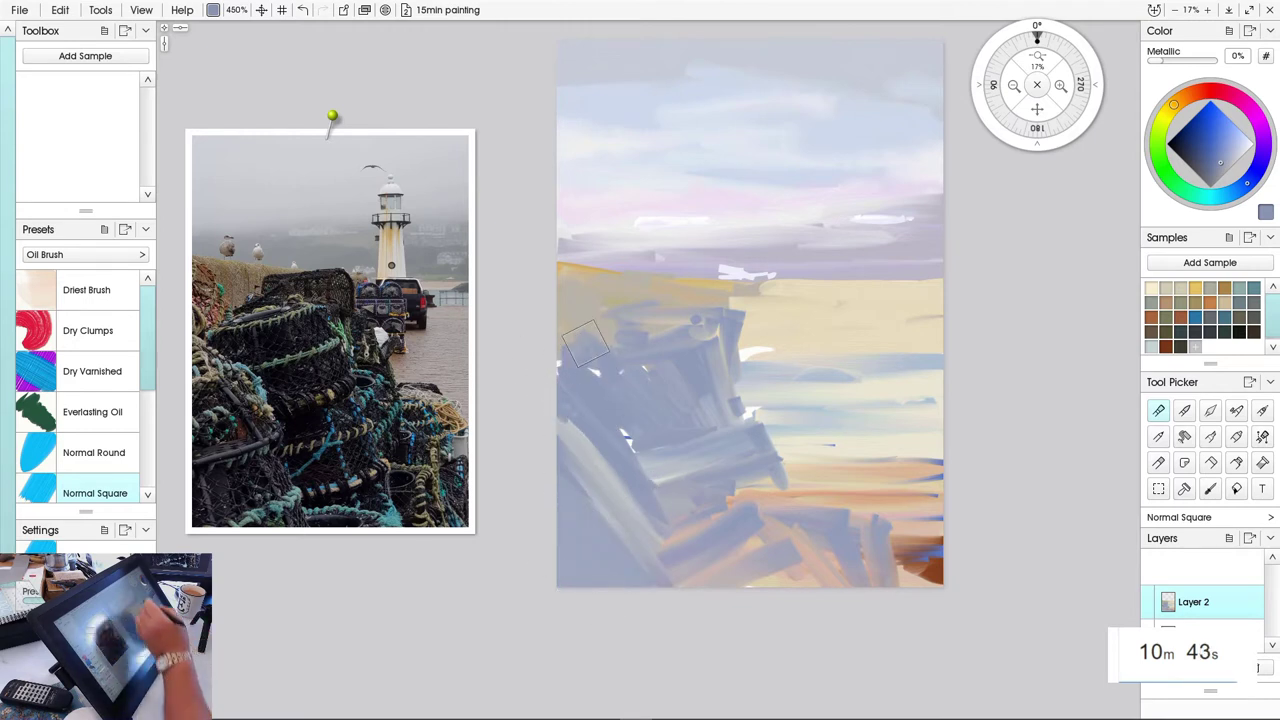
Paint a dark shadow stroke down the pot pile's right edge, and blend slate blue over it and across the pile's top
{"action": "left_click", "coordinate": [1188, 149]}
{"action": "mouse_move", "coordinate": [718, 340]}
{"action": "left_mouse_down"}
{"action": "mouse_move", "coordinate": [775, 463]}
{"action": "mouse_move", "coordinate": [723, 342]}
{"action": "mouse_move", "coordinate": [800, 495]}
{"action": "left_mouse_up"}
{"action": "left_click", "coordinate": [1212, 167]}
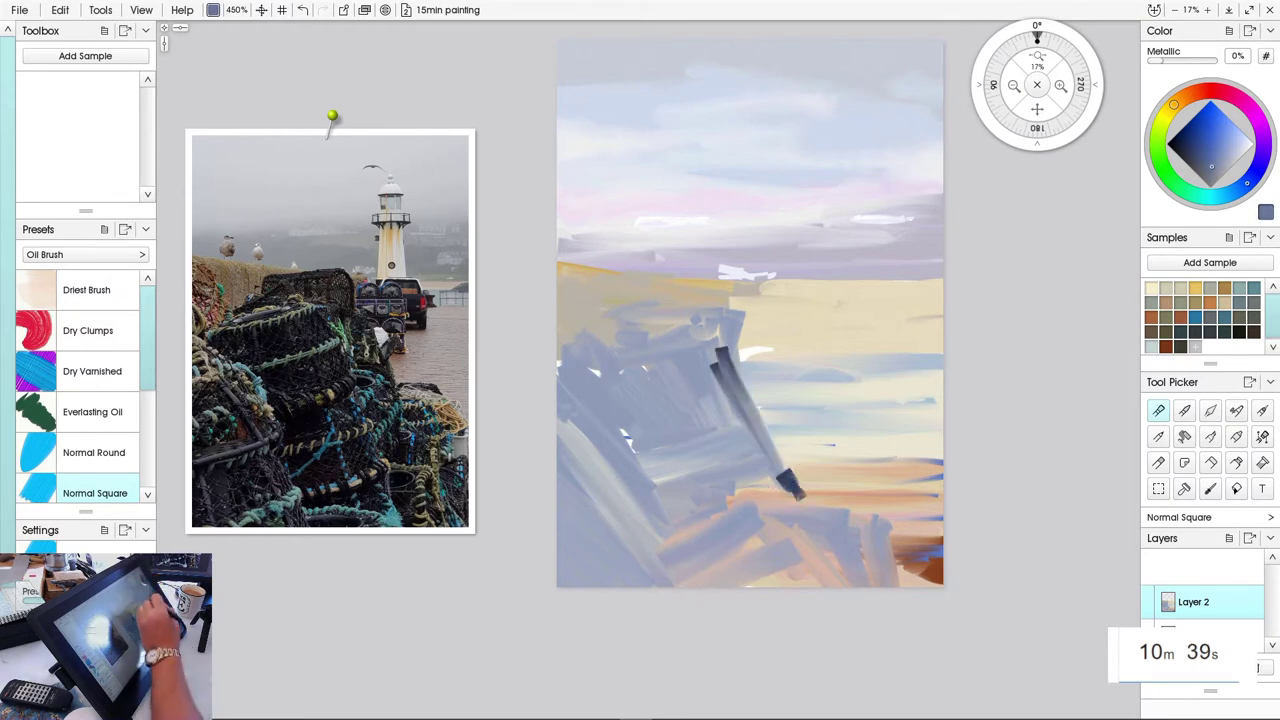
{"action": "left_click_drag", "start_coordinate": [716, 334], "coordinate": [779, 441]}
{"action": "left_click_drag", "start_coordinate": [733, 308], "coordinate": [766, 460]}
{"action": "left_click_drag", "start_coordinate": [743, 410], "coordinate": [756, 482]}
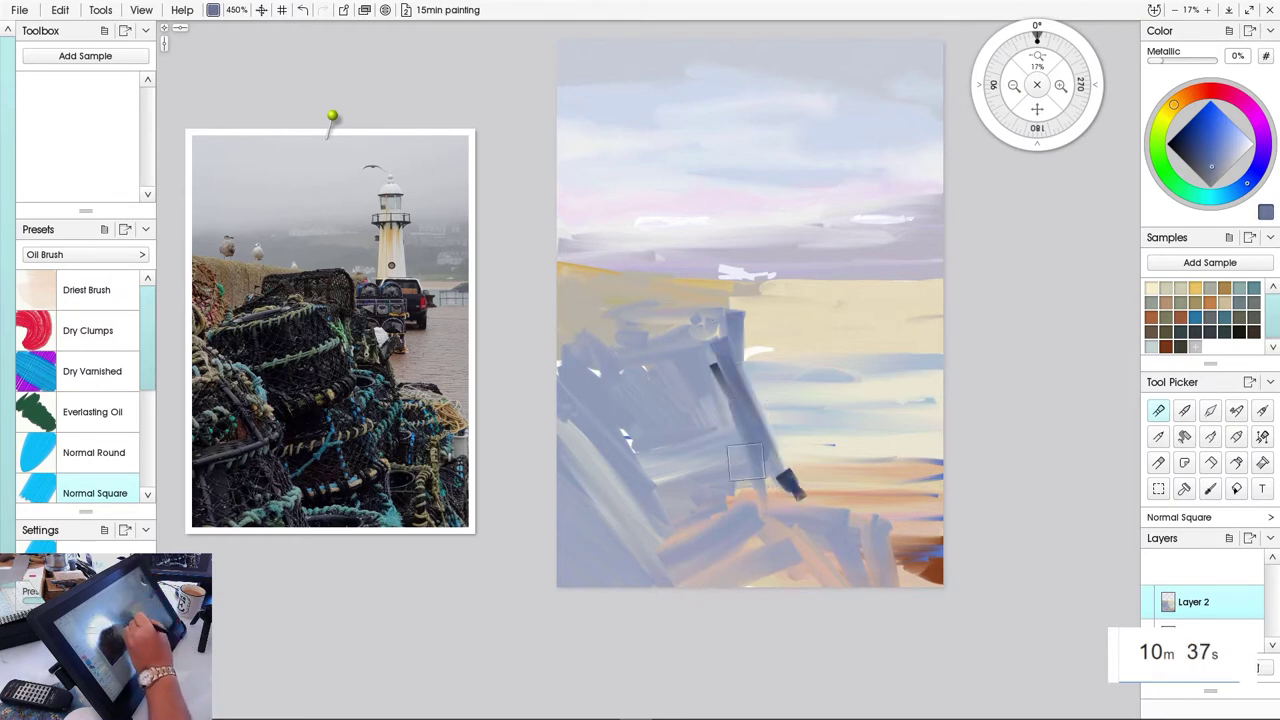
{"action": "mouse_move", "coordinate": [709, 374]}
{"action": "left_mouse_down"}
{"action": "mouse_move", "coordinate": [716, 305]}
{"action": "mouse_move", "coordinate": [693, 365]}
{"action": "mouse_move", "coordinate": [673, 369]}
{"action": "mouse_move", "coordinate": [680, 343]}
{"action": "mouse_move", "coordinate": [716, 317]}
{"action": "mouse_move", "coordinate": [670, 317]}
{"action": "mouse_move", "coordinate": [684, 330]}
{"action": "mouse_move", "coordinate": [687, 308]}
{"action": "mouse_move", "coordinate": [645, 314]}
{"action": "mouse_move", "coordinate": [722, 304]}
{"action": "mouse_move", "coordinate": [632, 313]}
{"action": "mouse_move", "coordinate": [676, 315]}
{"action": "mouse_move", "coordinate": [702, 340]}
{"action": "mouse_move", "coordinate": [650, 340]}
{"action": "left_mouse_up"}
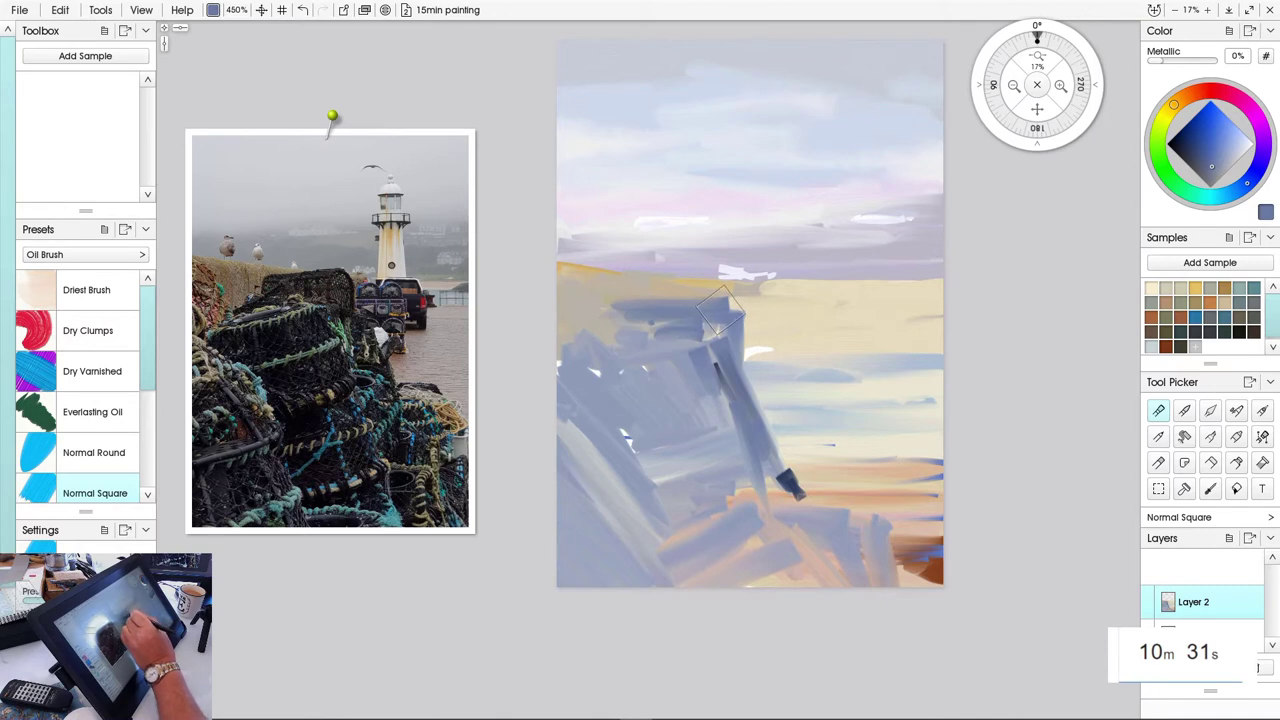
{"action": "left_click_drag", "start_coordinate": [720, 310], "coordinate": [716, 352]}
Dab a pale lavender highlight on the pot pile's top-right corner and sweep greyer lavender strokes leftward along its upper part
{"action": "left_click", "coordinate": [1246, 144]}
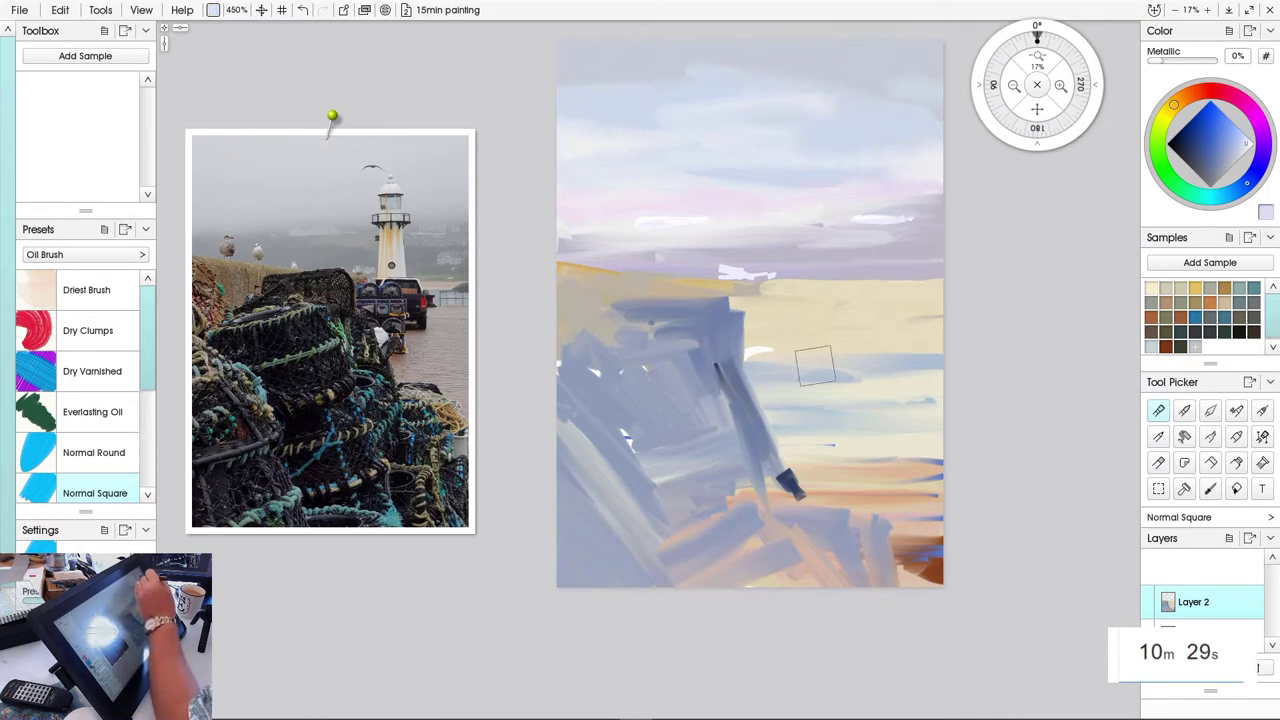
{"action": "mouse_move", "coordinate": [720, 300]}
{"action": "left_mouse_down"}
{"action": "mouse_move", "coordinate": [711, 359]}
{"action": "mouse_move", "coordinate": [721, 306]}
{"action": "mouse_move", "coordinate": [732, 350]}
{"action": "mouse_move", "coordinate": [732, 314]}
{"action": "mouse_move", "coordinate": [740, 328]}
{"action": "mouse_move", "coordinate": [727, 305]}
{"action": "mouse_move", "coordinate": [716, 361]}
{"action": "left_mouse_up"}
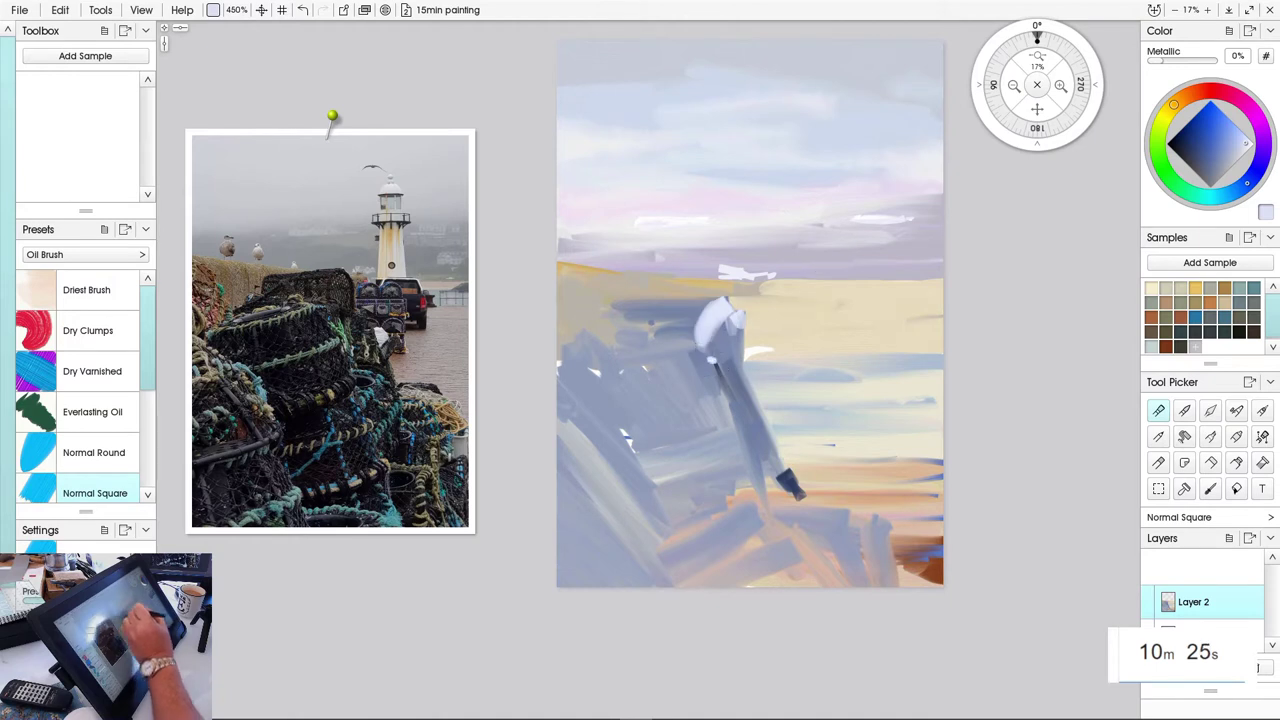
{"action": "left_click", "coordinate": [1240, 152]}
{"action": "mouse_move", "coordinate": [722, 310]}
{"action": "left_mouse_down"}
{"action": "mouse_move", "coordinate": [715, 372]}
{"action": "mouse_move", "coordinate": [719, 357]}
{"action": "mouse_move", "coordinate": [736, 366]}
{"action": "mouse_move", "coordinate": [732, 315]}
{"action": "mouse_move", "coordinate": [736, 362]}
{"action": "mouse_move", "coordinate": [711, 326]}
{"action": "left_mouse_up"}
{"action": "left_click", "coordinate": [616, 336]}
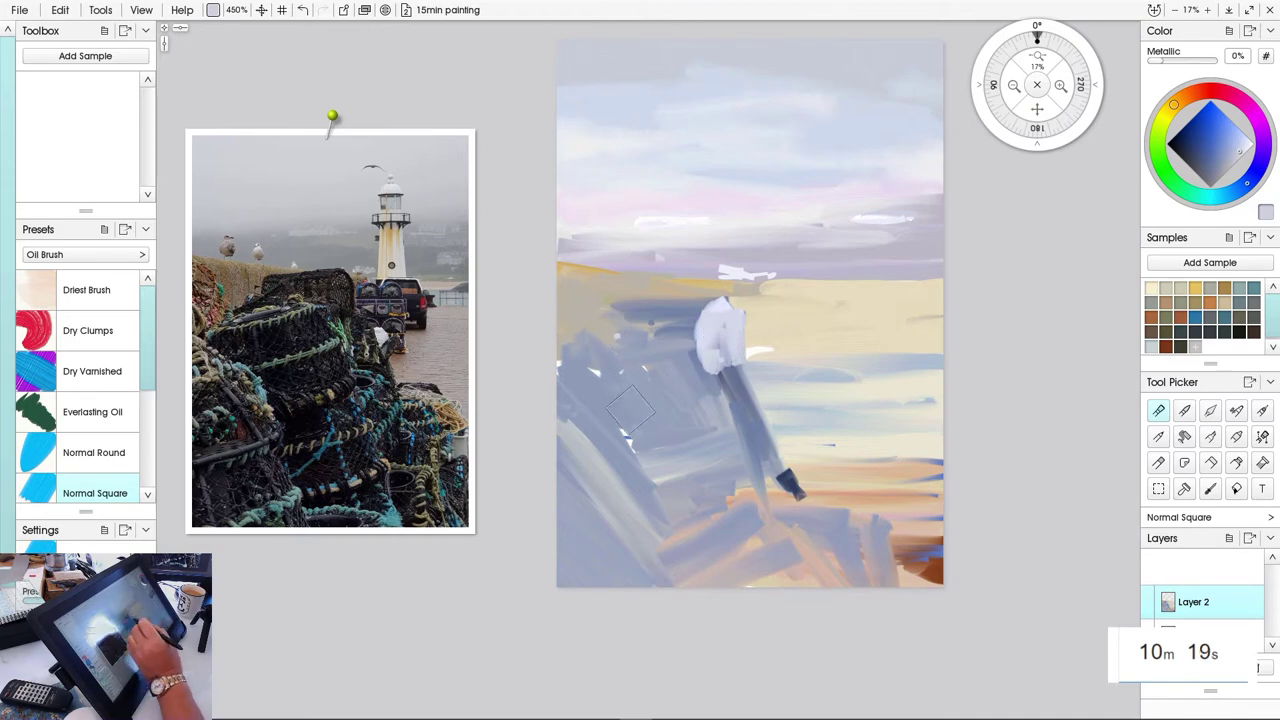
{"action": "mouse_move", "coordinate": [687, 348]}
{"action": "left_mouse_down"}
{"action": "mouse_move", "coordinate": [629, 353]}
{"action": "mouse_move", "coordinate": [677, 358]}
{"action": "mouse_move", "coordinate": [646, 366]}
{"action": "mouse_move", "coordinate": [600, 364]}
{"action": "mouse_move", "coordinate": [683, 350]}
{"action": "mouse_move", "coordinate": [692, 371]}
{"action": "mouse_move", "coordinate": [670, 430]}
{"action": "mouse_move", "coordinate": [706, 405]}
{"action": "left_mouse_up"}
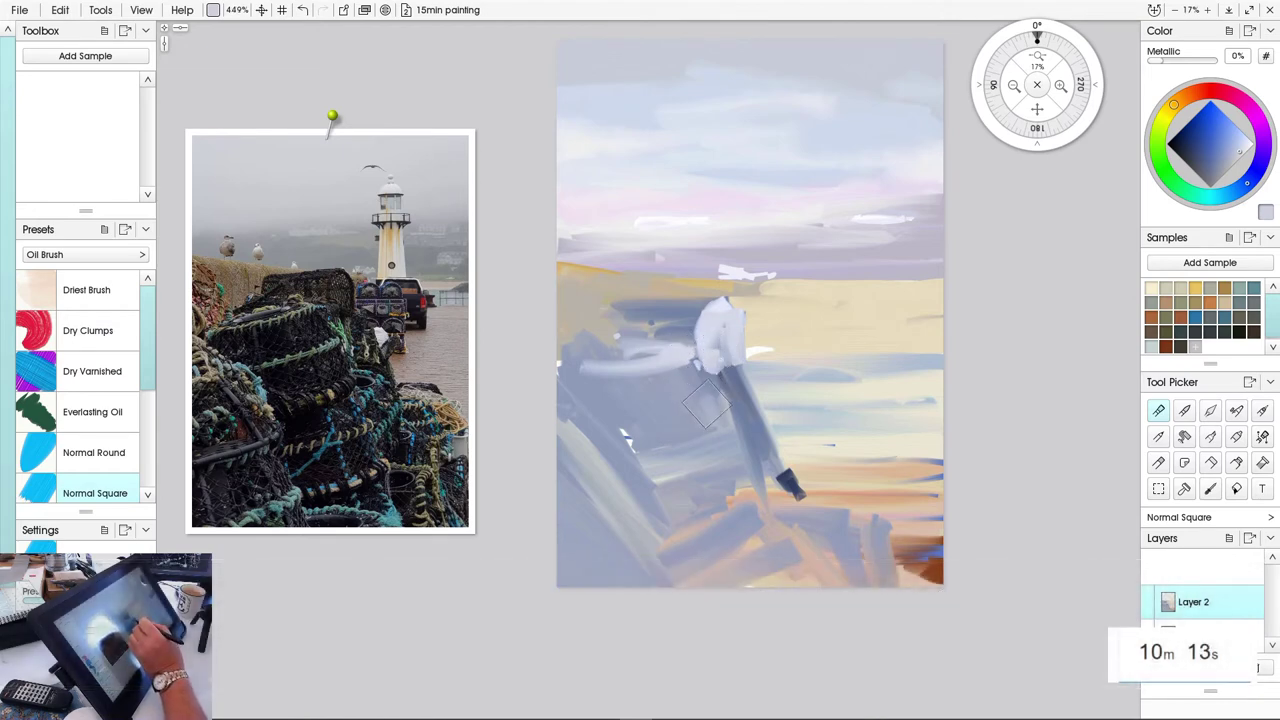
Reduce the brush to 139% and draw thin pale lavender lines across the middle of the pot pile
{"action": "key", "text": "["}
{"action": "key", "text": "["}
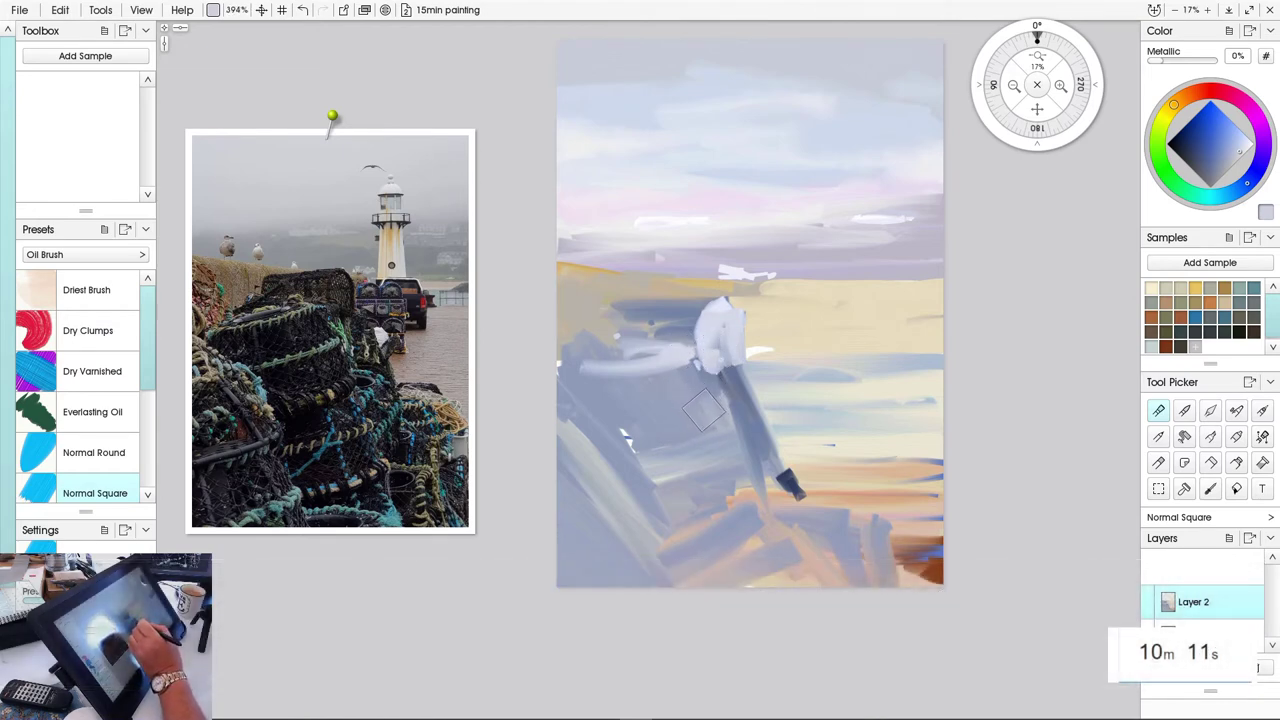
{"action": "key", "text": "bracketleft"}
{"action": "key", "text": "bracketleft"}
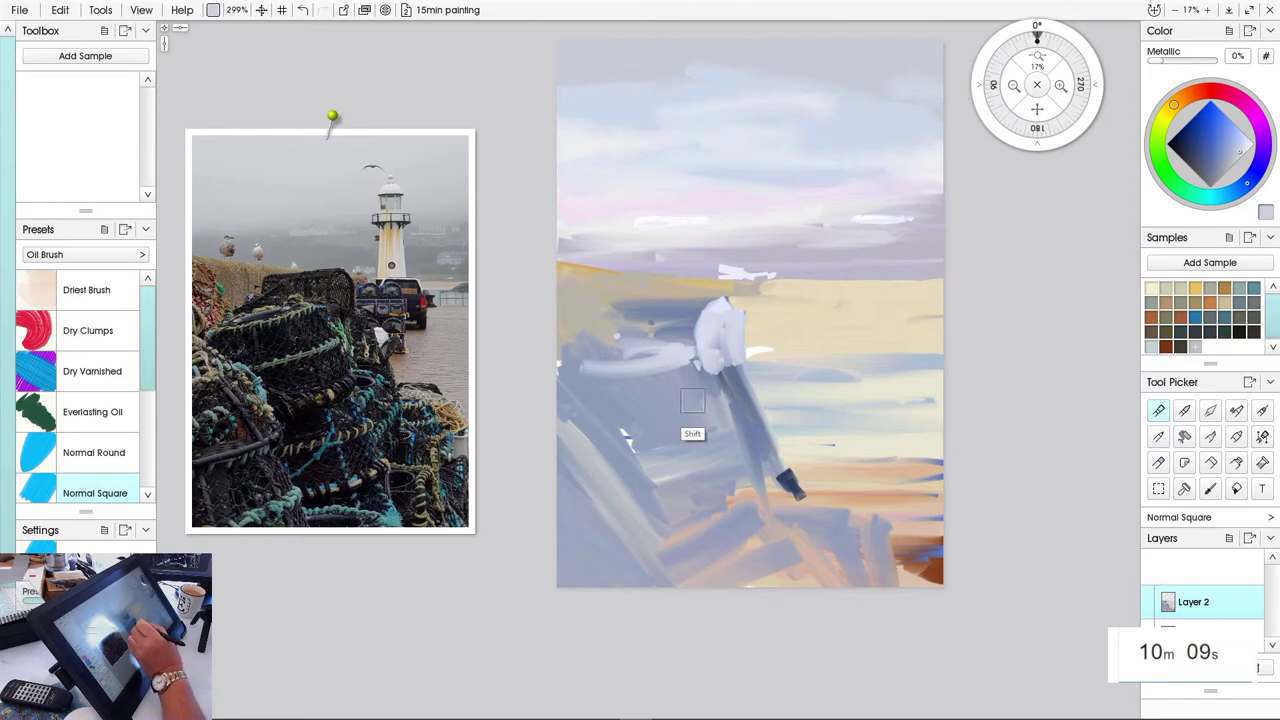
{"action": "left_click_drag", "start_coordinate": [698, 407], "coordinate": [583, 437]}
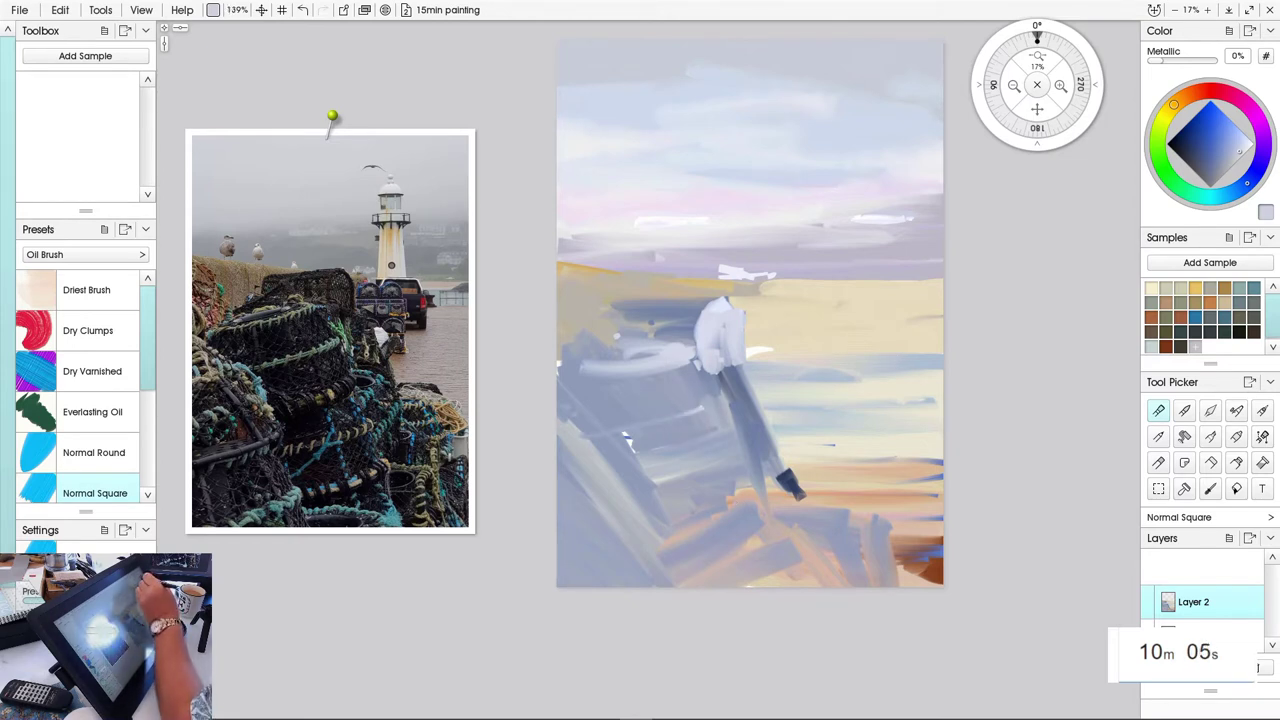
Add short light green rope flecks in rows across the middle and right side of the pot pile
{"action": "left_click", "coordinate": [1163, 168]}
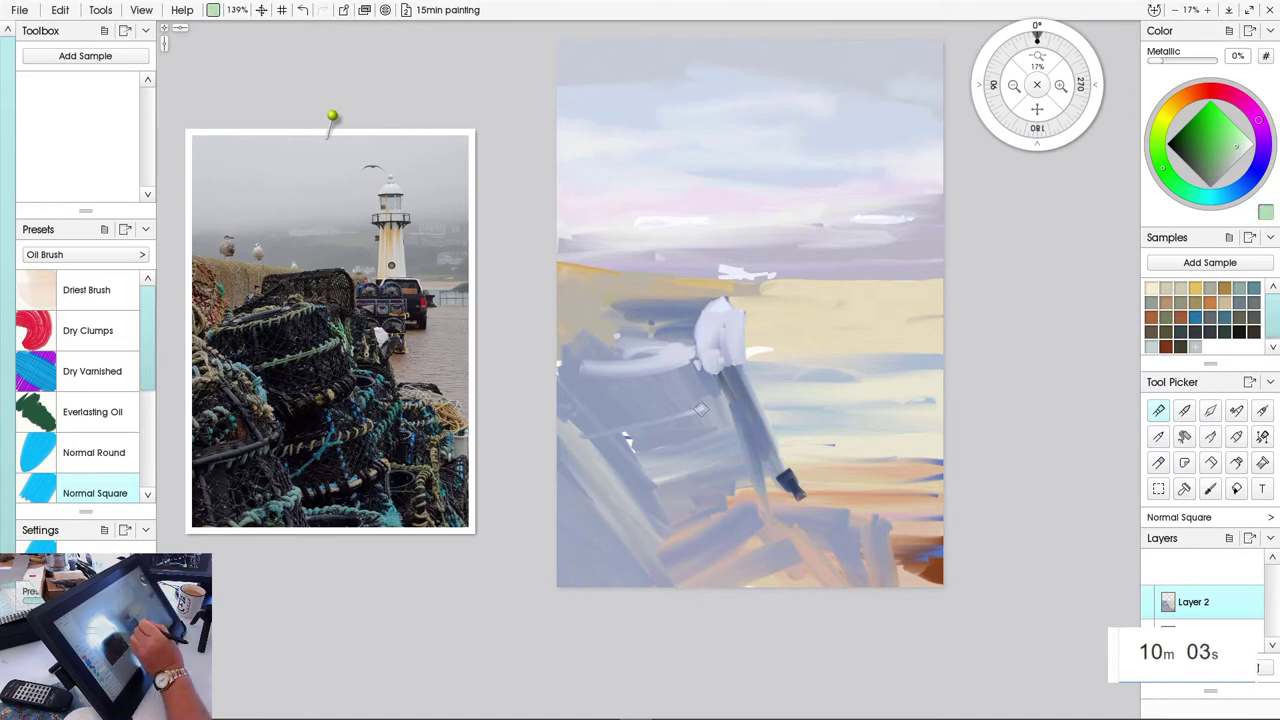
{"action": "left_click_drag", "start_coordinate": [700, 409], "coordinate": [600, 424]}
{"action": "left_click_drag", "start_coordinate": [710, 438], "coordinate": [648, 473]}
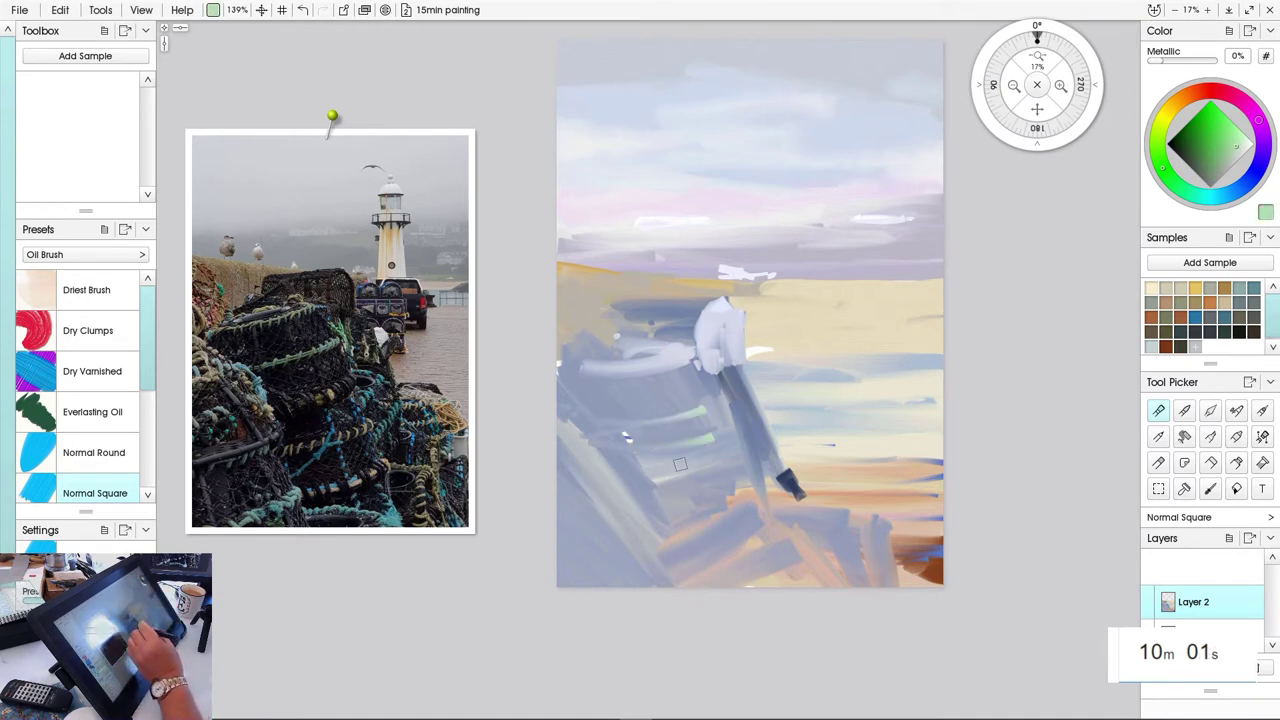
{"action": "left_click_drag", "start_coordinate": [697, 389], "coordinate": [717, 469]}
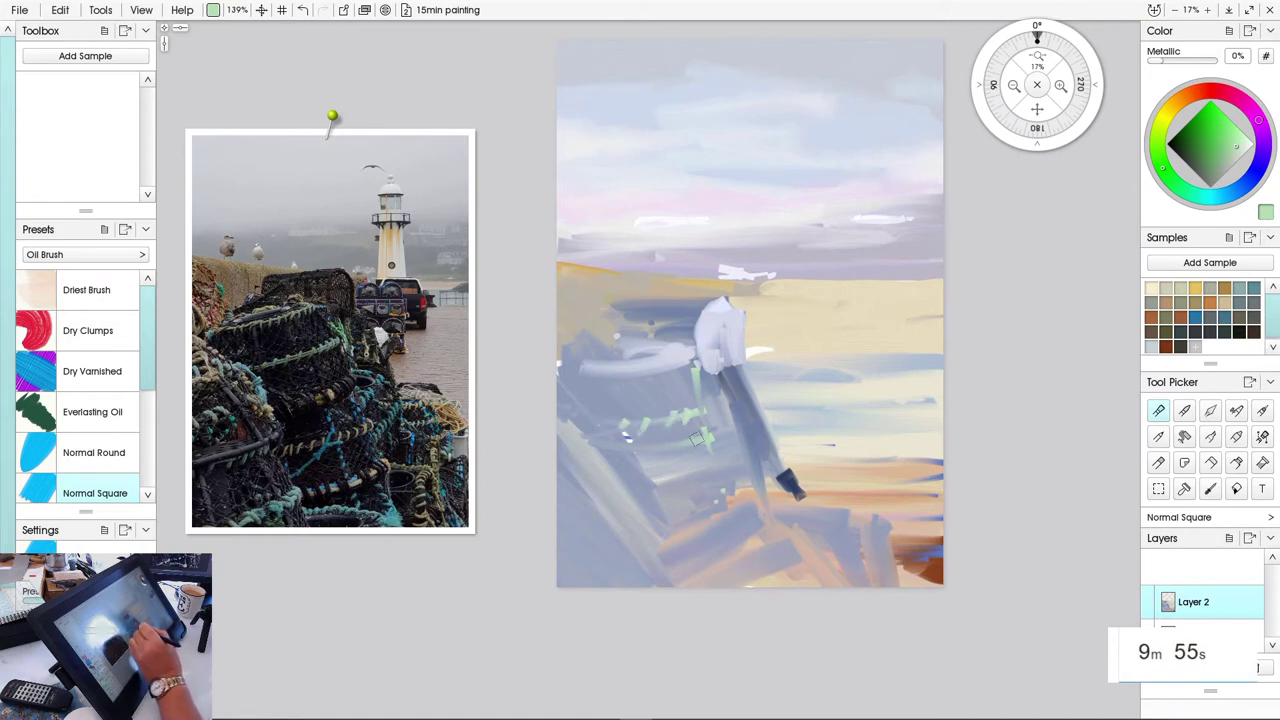
{"action": "left_click_drag", "start_coordinate": [697, 439], "coordinate": [672, 449]}
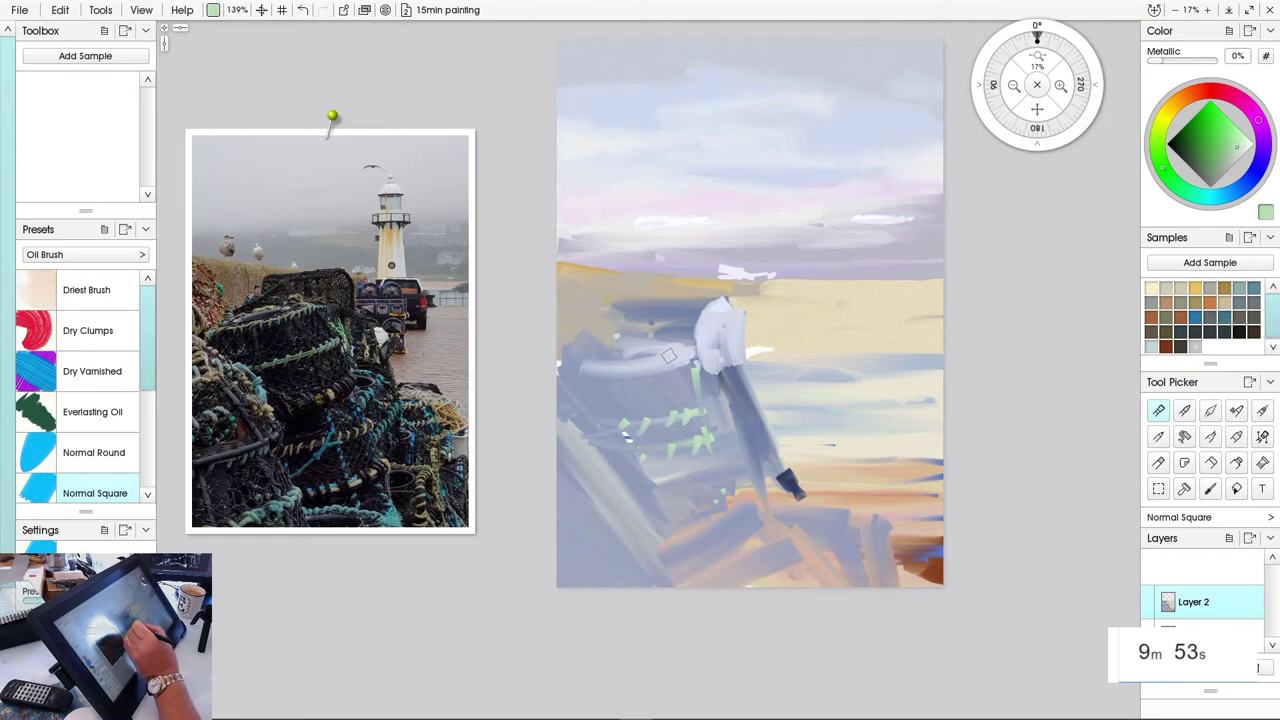
Add dark green flecks along the pot pile's upper rope line, just below the pale lavender strokes
{"action": "left_click", "coordinate": [1199, 158]}
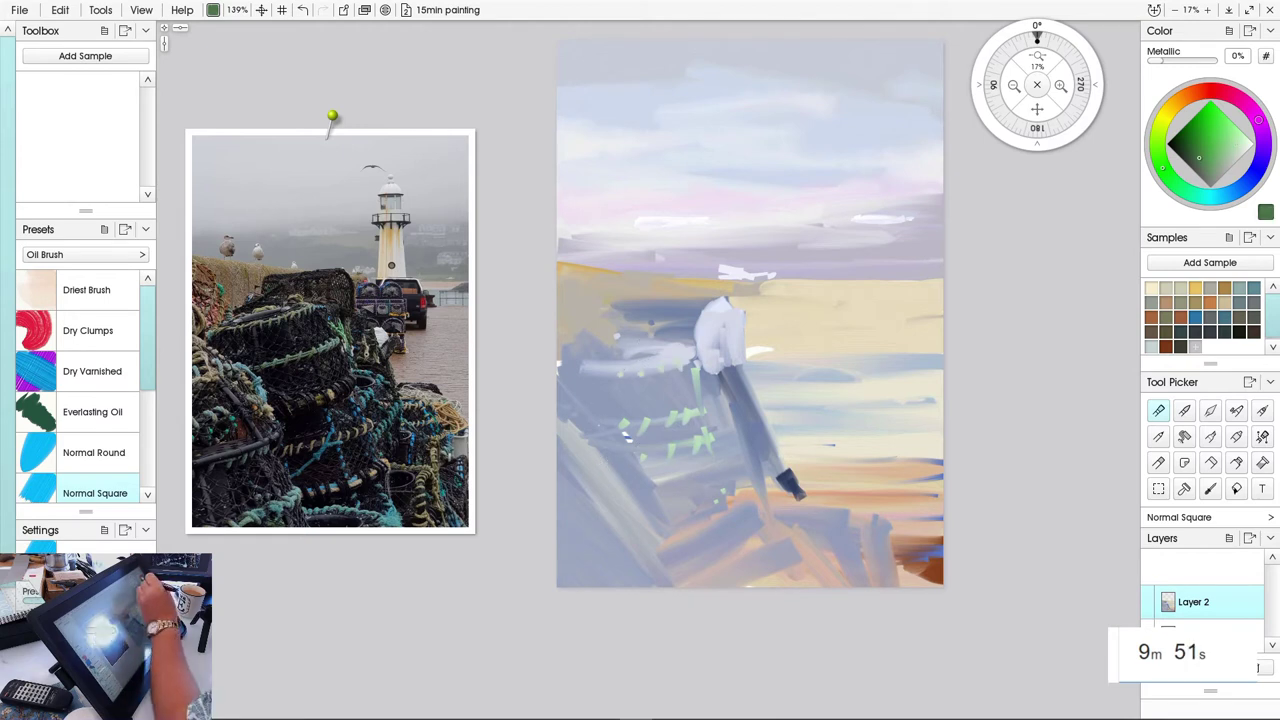
{"action": "mouse_move", "coordinate": [641, 368]}
{"action": "left_mouse_down"}
{"action": "mouse_move", "coordinate": [599, 372]}
{"action": "mouse_move", "coordinate": [681, 366]}
{"action": "mouse_move", "coordinate": [600, 377]}
{"action": "left_mouse_up"}
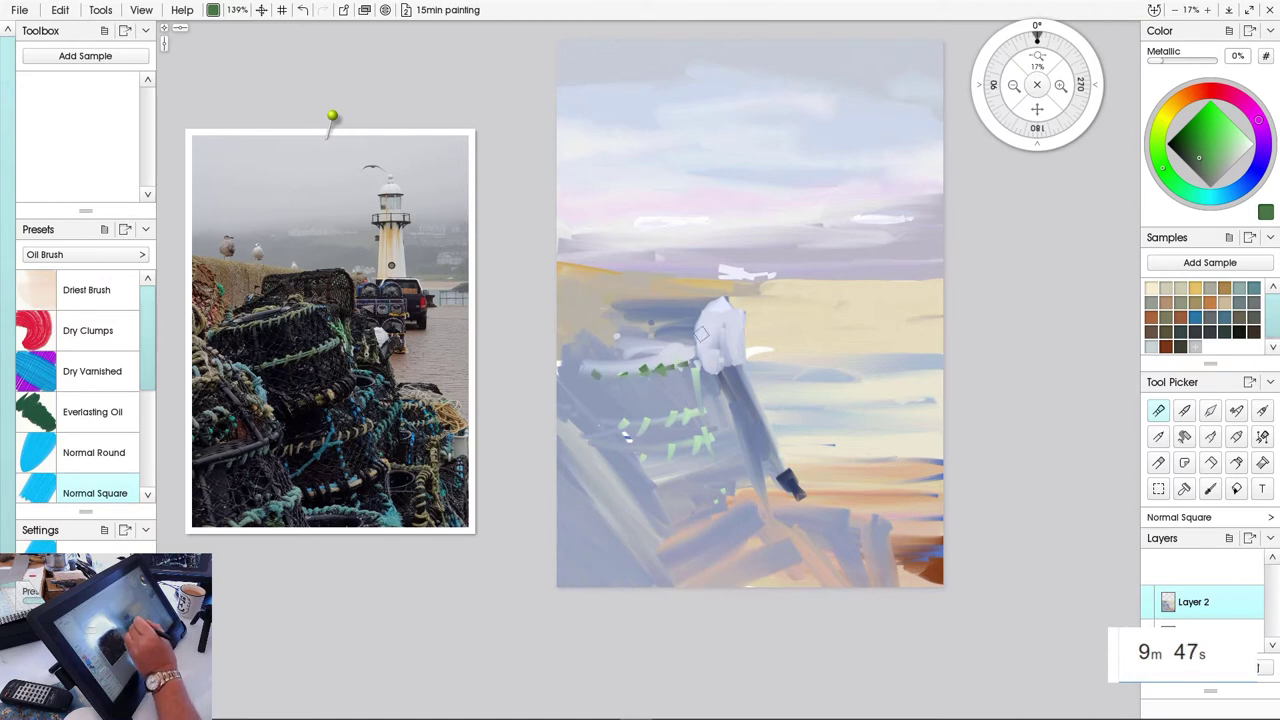
Edge the pale highlight on the pot pile's top-right corner with green and slate-teal strokes, and sweep slate teal leftward across the upper pots
{"action": "mouse_move", "coordinate": [702, 333]}
{"action": "left_mouse_down"}
{"action": "mouse_move", "coordinate": [710, 305]}
{"action": "mouse_move", "coordinate": [698, 352]}
{"action": "left_mouse_up"}
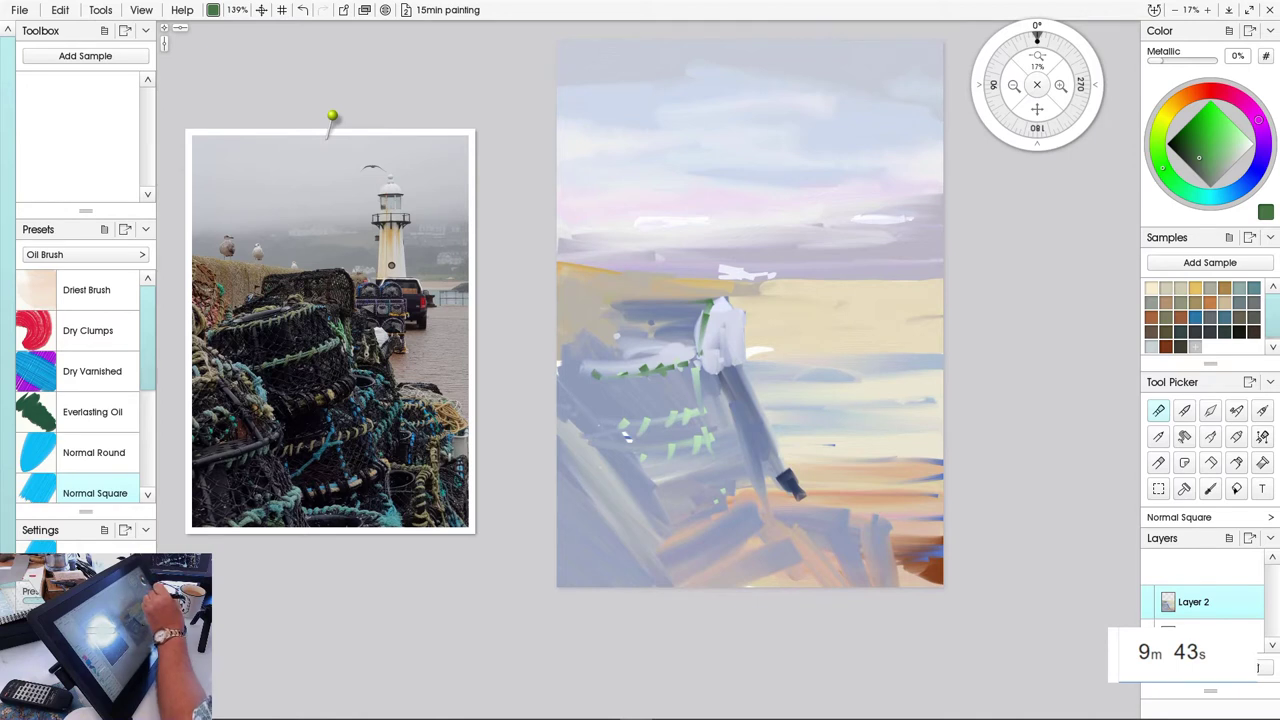
{"action": "left_click", "coordinate": [1210, 317]}
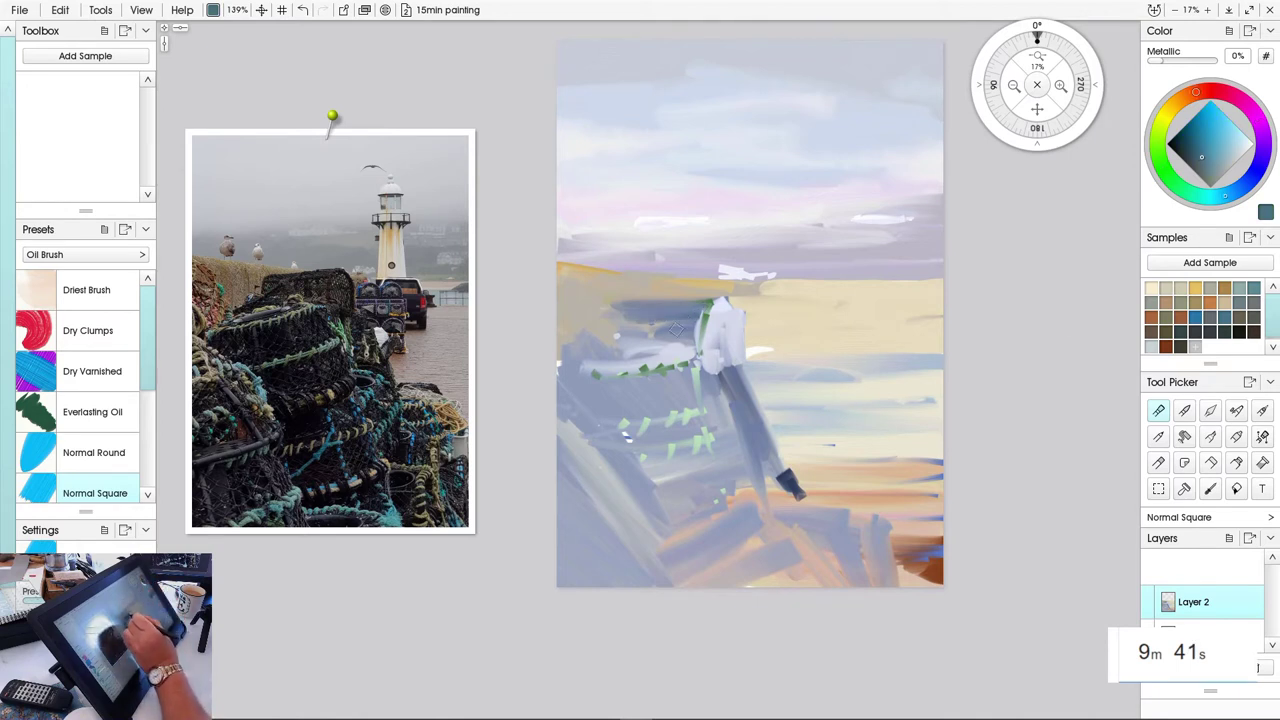
{"action": "left_click_drag", "start_coordinate": [700, 340], "coordinate": [617, 343]}
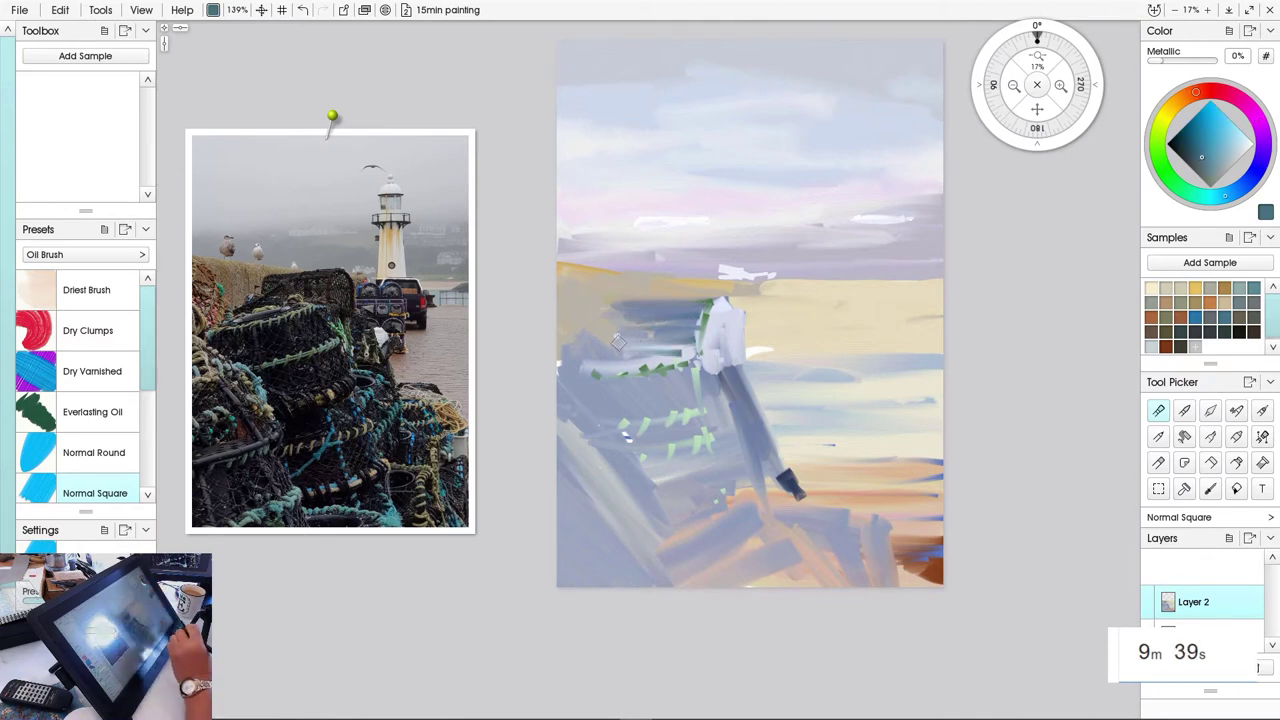
{"action": "mouse_move", "coordinate": [730, 302]}
{"action": "left_mouse_down"}
{"action": "mouse_move", "coordinate": [743, 372]}
{"action": "mouse_move", "coordinate": [742, 360]}
{"action": "mouse_move", "coordinate": [700, 370]}
{"action": "left_mouse_up"}
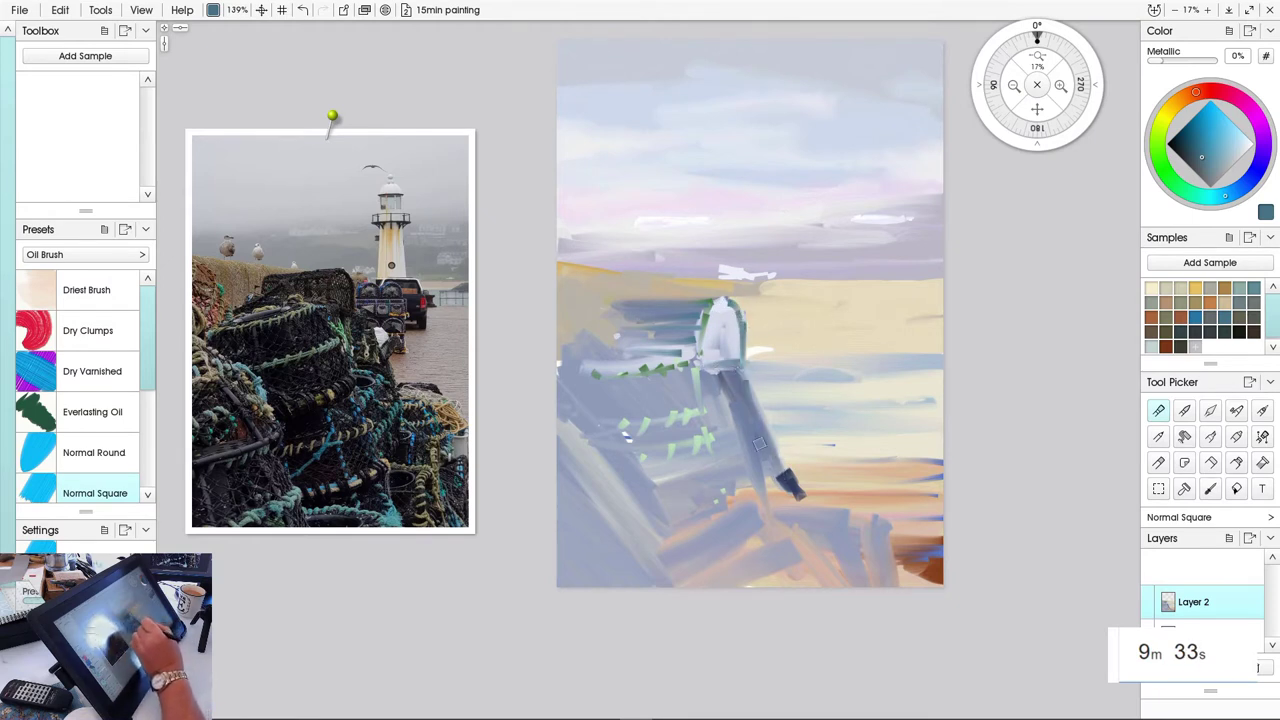
Dab short slate-teal rope flecks in diagonal rows across the lower right and lower middle of the pot pile
{"action": "mouse_move", "coordinate": [760, 443]}
{"action": "left_mouse_down"}
{"action": "mouse_move", "coordinate": [750, 466]}
{"action": "mouse_move", "coordinate": [766, 500]}
{"action": "mouse_move", "coordinate": [732, 510]}
{"action": "left_mouse_up"}
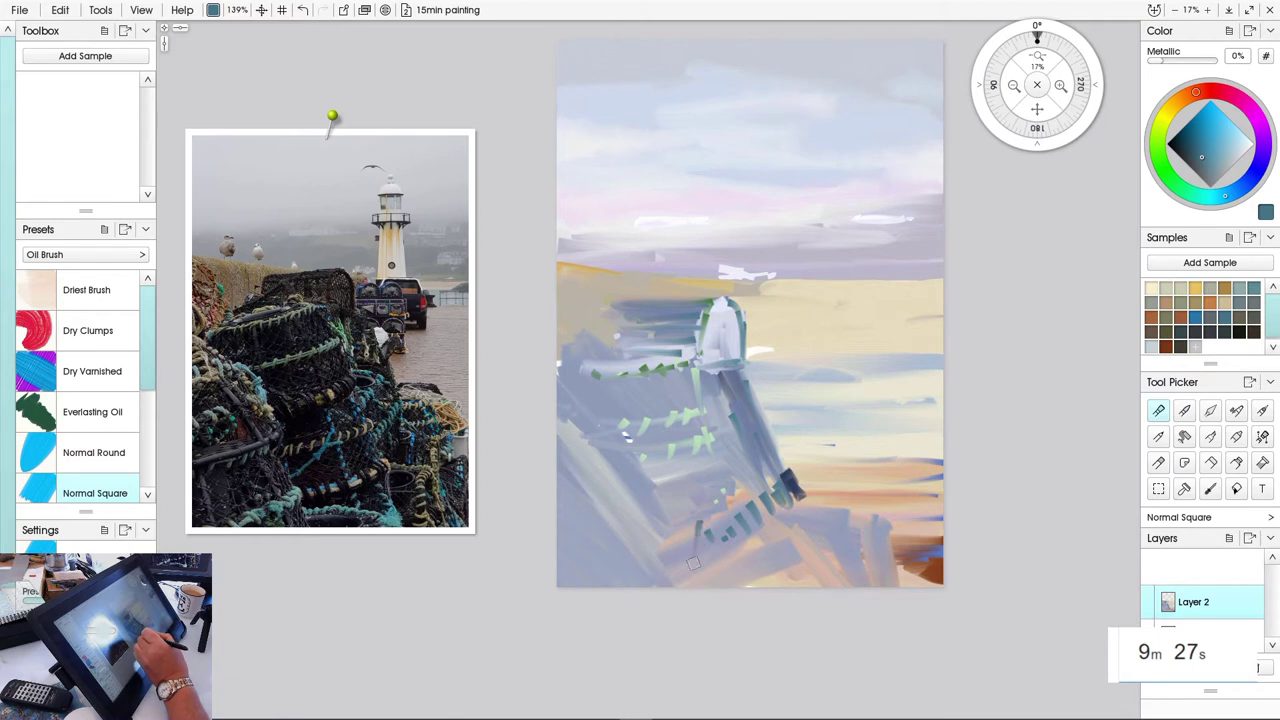
{"action": "left_click_drag", "start_coordinate": [703, 558], "coordinate": [667, 590]}
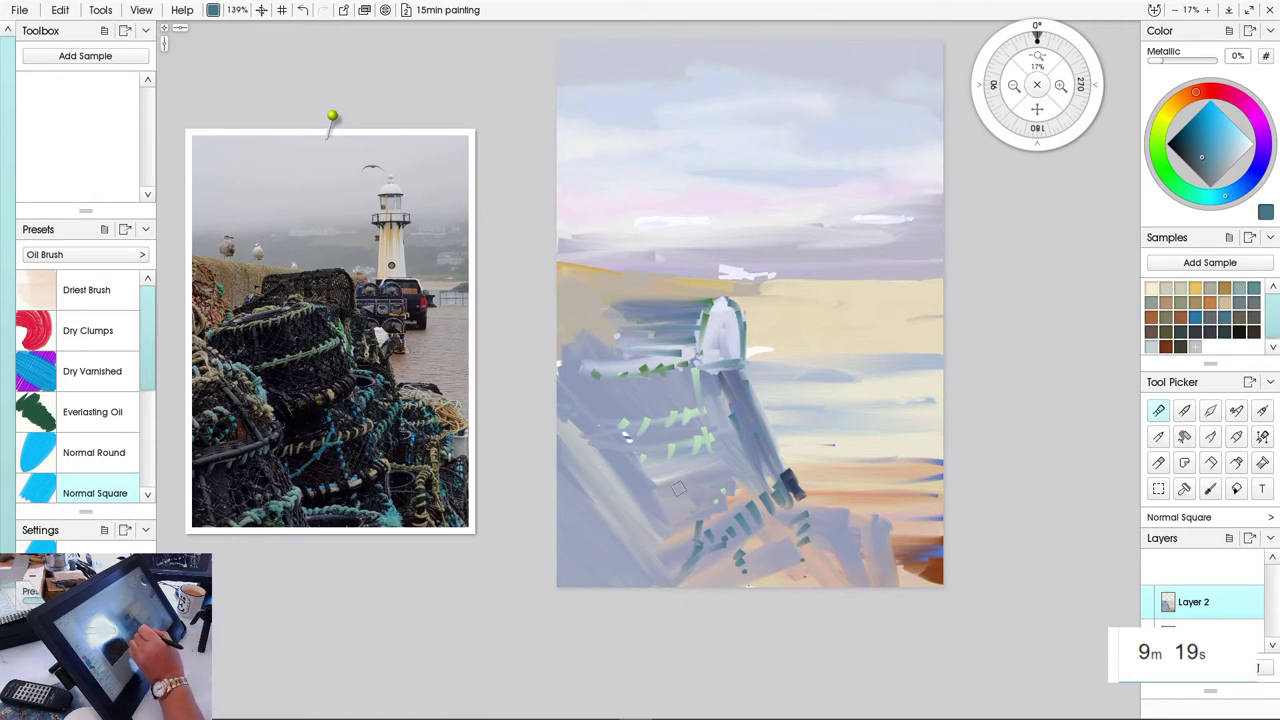
{"action": "mouse_move", "coordinate": [673, 490]}
{"action": "left_mouse_down"}
{"action": "mouse_move", "coordinate": [656, 494]}
{"action": "mouse_move", "coordinate": [678, 492]}
{"action": "left_mouse_up"}
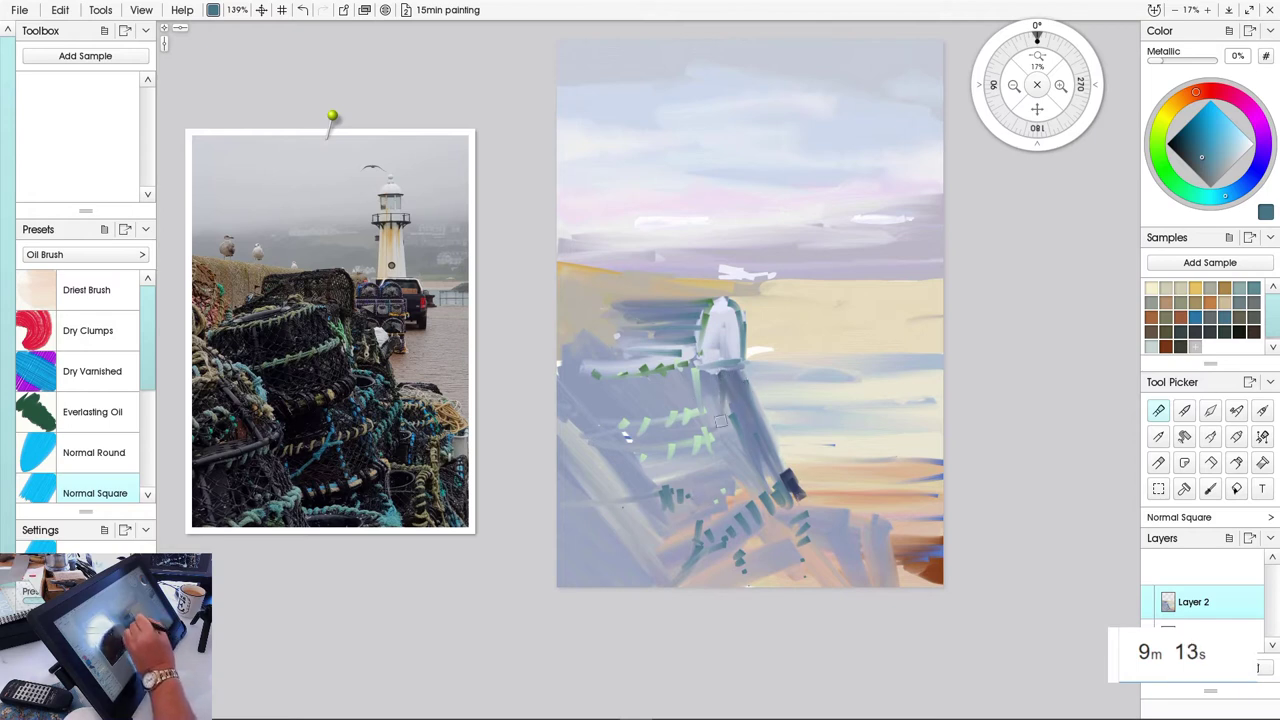
Pull slate-teal strokes down the pot pile's dark right edge below the pale highlight and add touches beside its base
{"action": "mouse_move", "coordinate": [729, 384]}
{"action": "left_mouse_down"}
{"action": "mouse_move", "coordinate": [731, 434]}
{"action": "mouse_move", "coordinate": [786, 458]}
{"action": "left_mouse_up"}
{"action": "left_click_drag", "start_coordinate": [745, 372], "coordinate": [773, 436]}
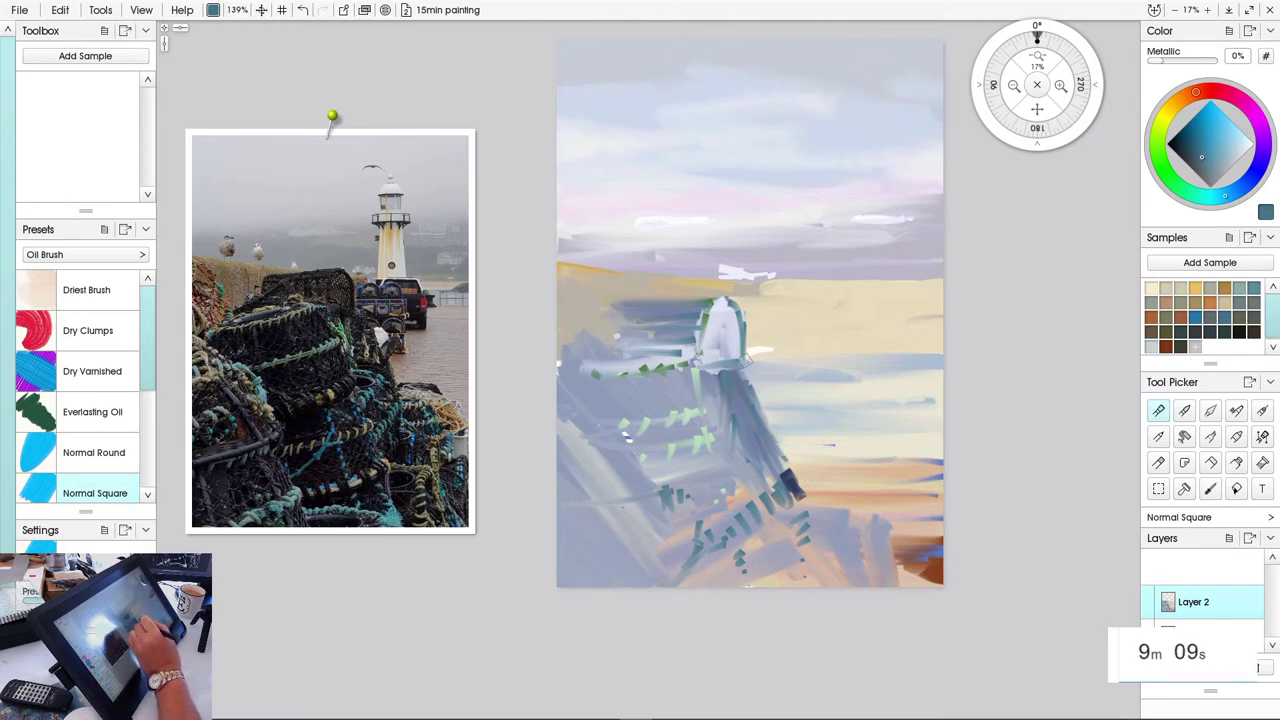
{"action": "left_click_drag", "start_coordinate": [748, 374], "coordinate": [788, 466]}
{"action": "left_click_drag", "start_coordinate": [862, 502], "coordinate": [834, 508]}
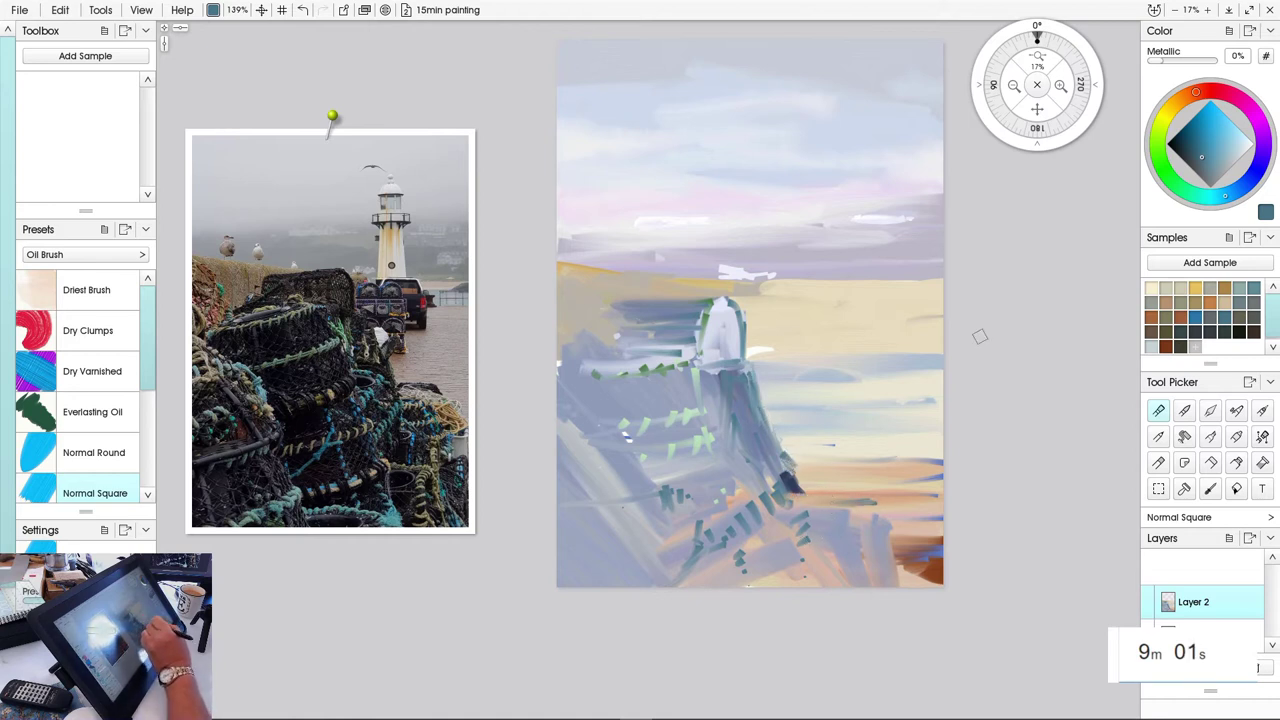
Dab rows of pale yellow flecks on the orange ground at the pile's lower right, with pale blue flecks among them
{"action": "left_click", "coordinate": [1167, 114]}
{"action": "left_click", "coordinate": [1242, 144]}
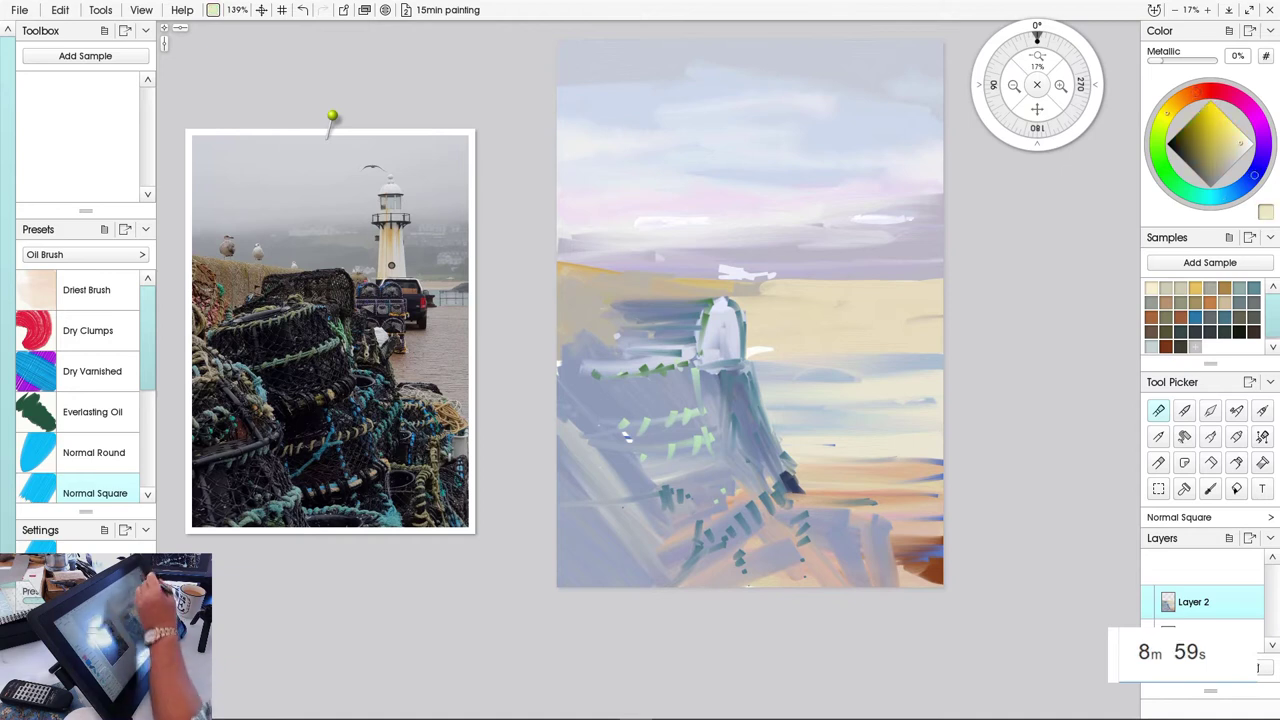
{"action": "left_click_drag", "start_coordinate": [840, 510], "coordinate": [785, 500]}
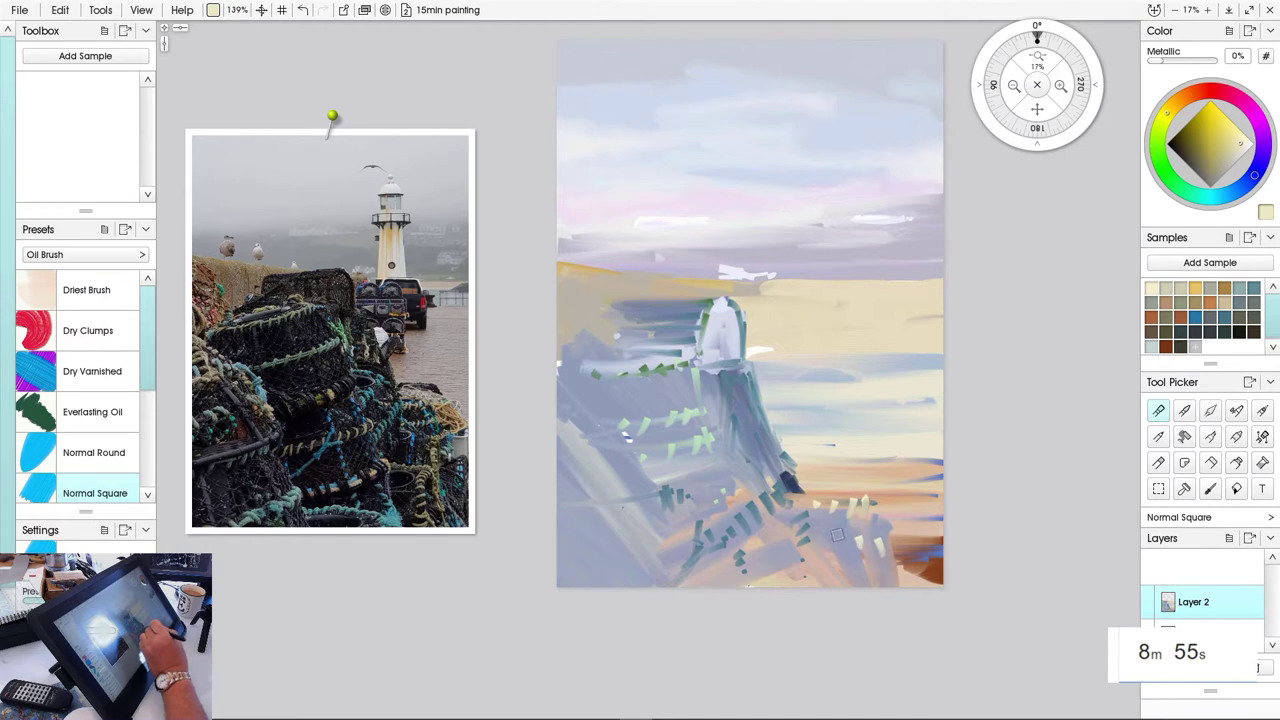
{"action": "left_click_drag", "start_coordinate": [838, 535], "coordinate": [780, 536]}
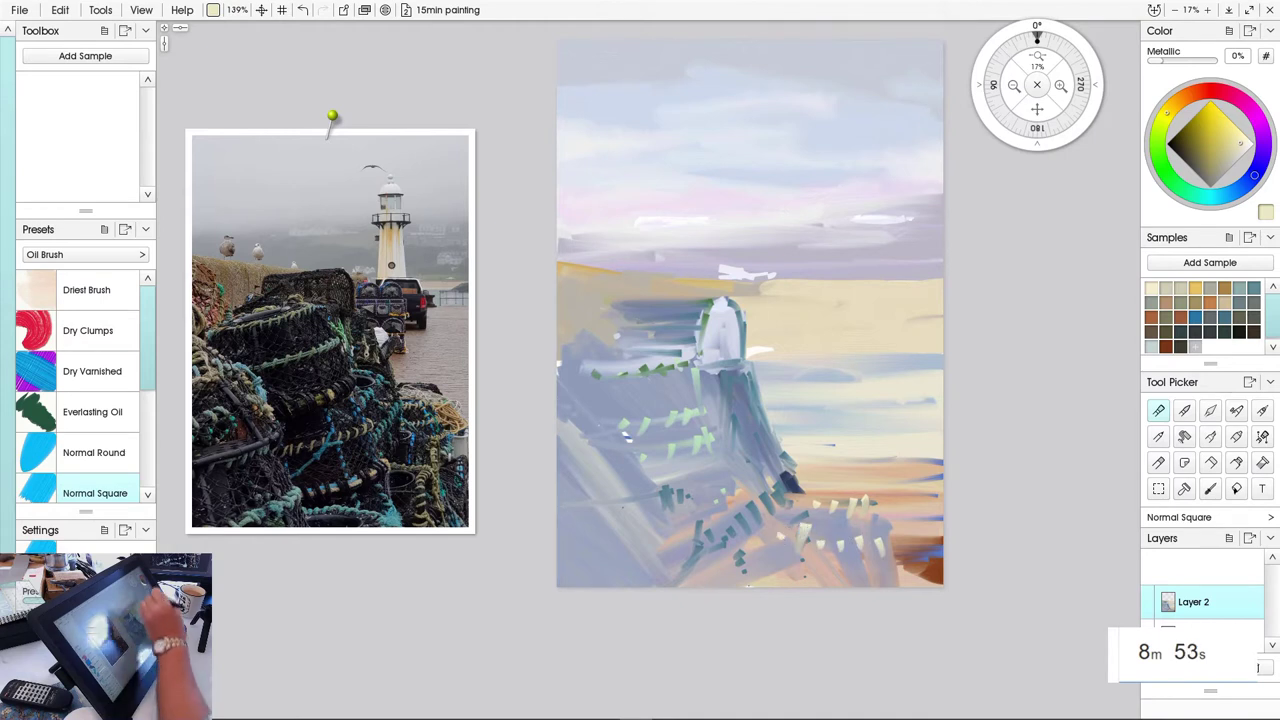
{"action": "left_click", "coordinate": [1223, 196]}
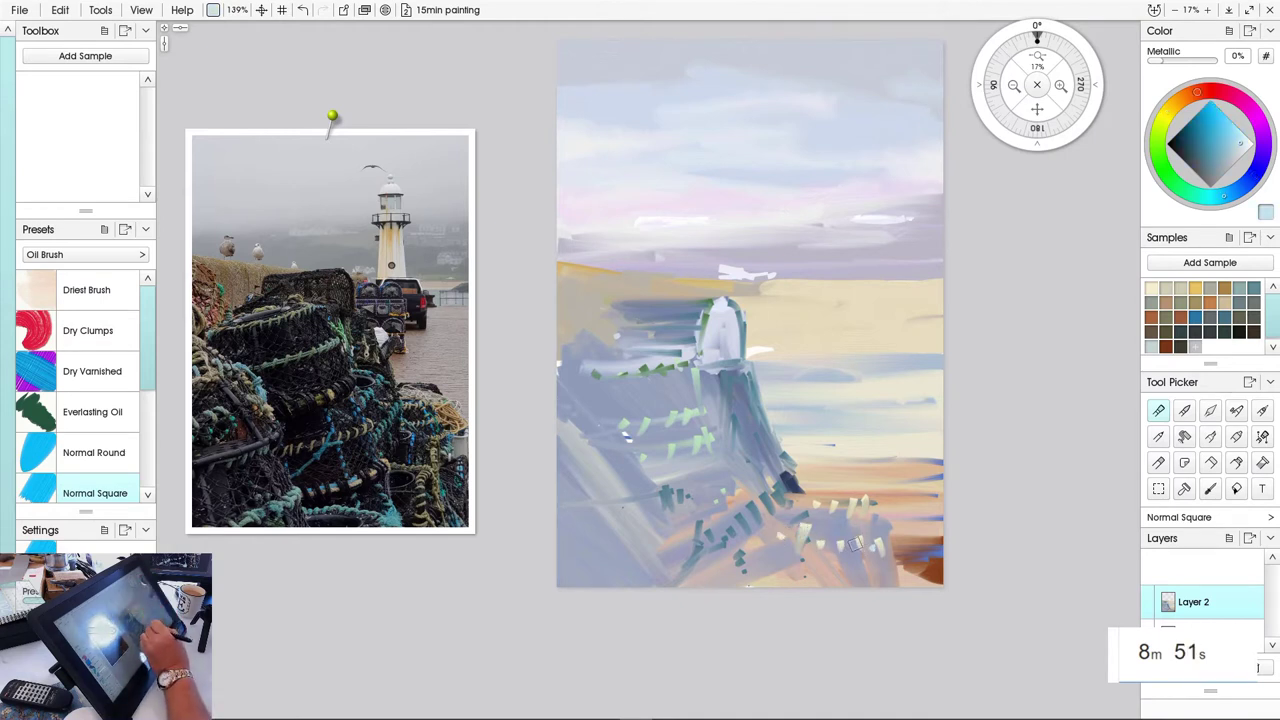
{"action": "left_click_drag", "start_coordinate": [855, 544], "coordinate": [792, 541]}
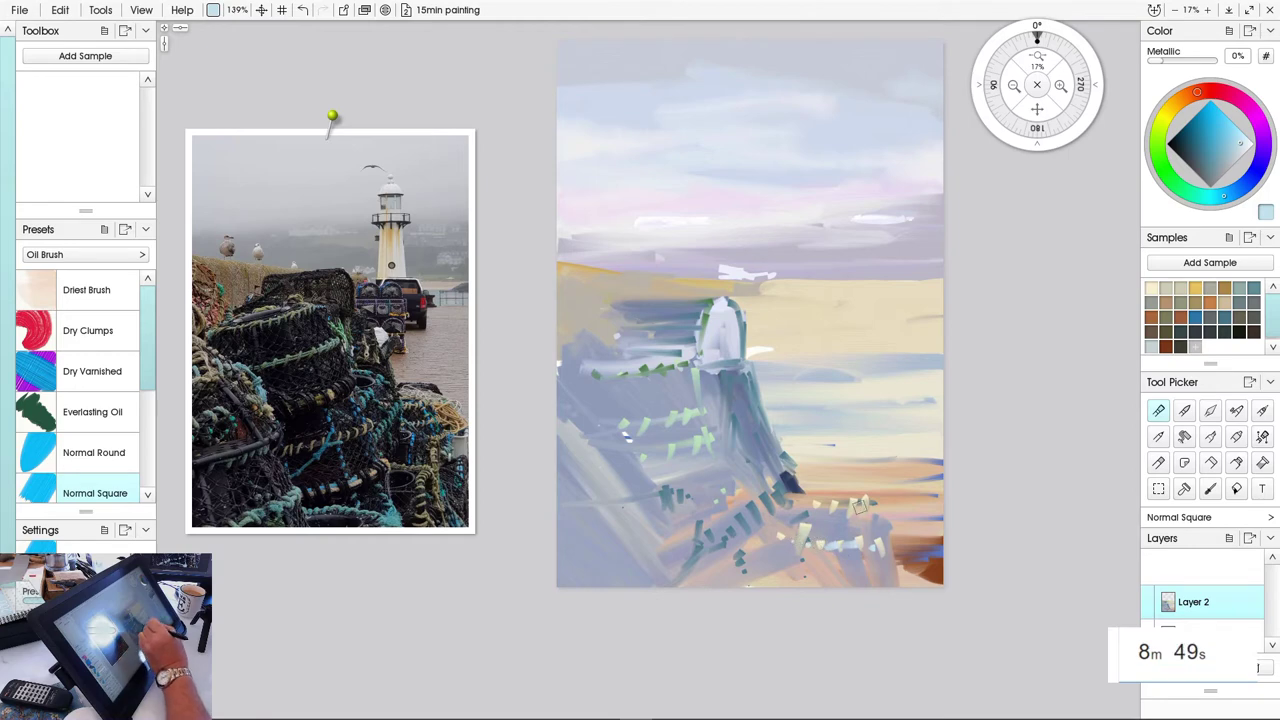
Add bright blue flecks among the pale yellow ones and in a long row along the base of the pot pile
{"action": "left_click", "coordinate": [1202, 117]}
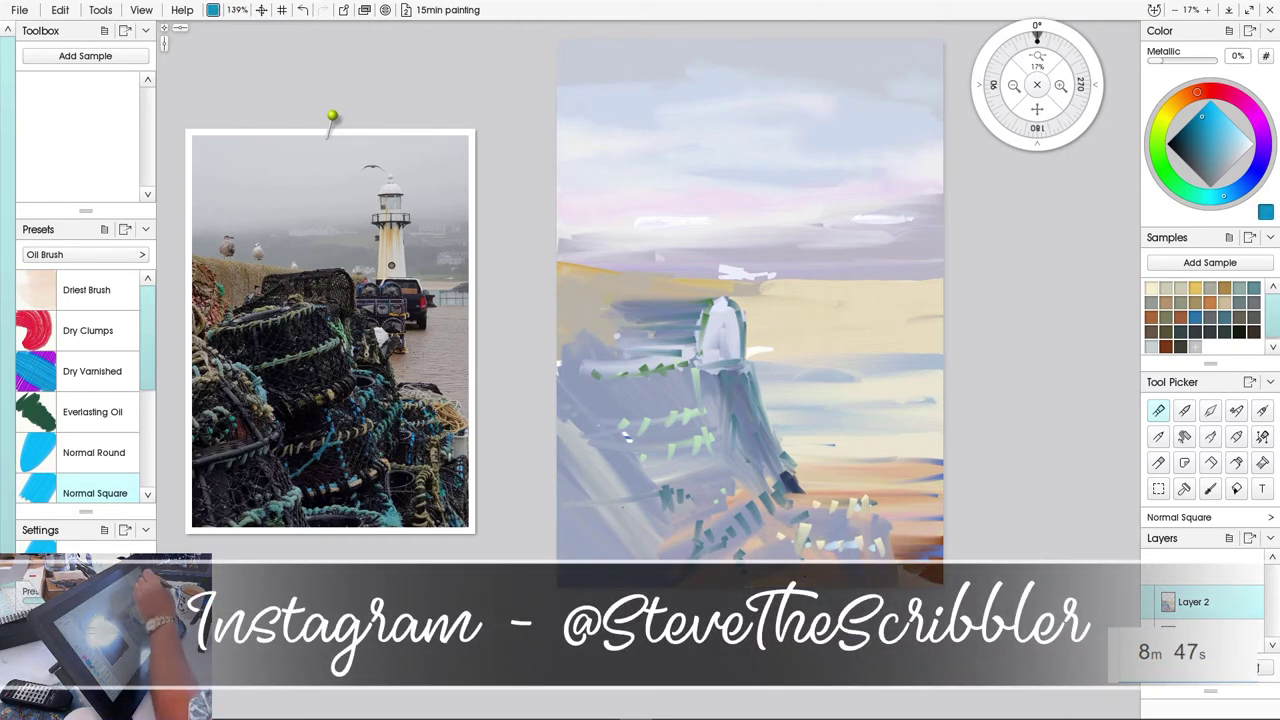
{"action": "mouse_move", "coordinate": [846, 510]}
{"action": "left_mouse_down"}
{"action": "mouse_move", "coordinate": [799, 505]}
{"action": "mouse_move", "coordinate": [849, 545]}
{"action": "left_mouse_up"}
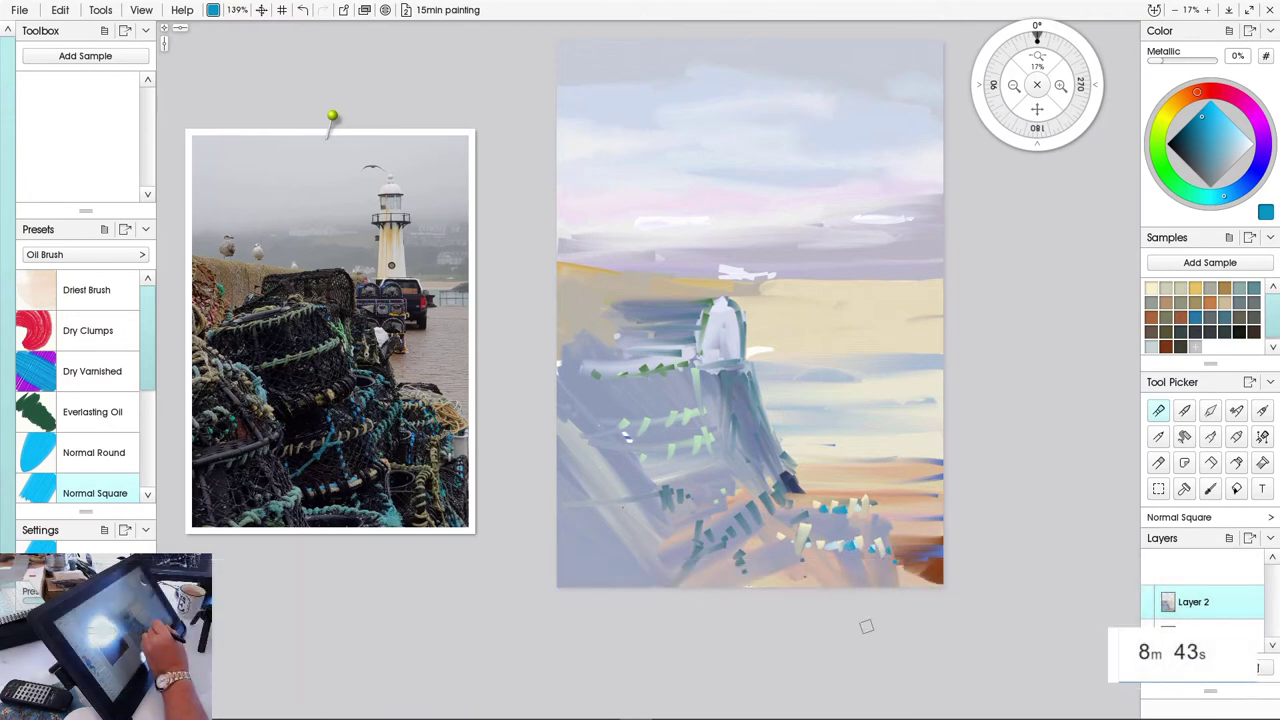
{"action": "mouse_move", "coordinate": [832, 578]}
{"action": "left_mouse_down"}
{"action": "mouse_move", "coordinate": [803, 566]}
{"action": "mouse_move", "coordinate": [790, 580]}
{"action": "mouse_move", "coordinate": [790, 560]}
{"action": "mouse_move", "coordinate": [779, 574]}
{"action": "mouse_move", "coordinate": [774, 555]}
{"action": "mouse_move", "coordinate": [740, 566]}
{"action": "mouse_move", "coordinate": [729, 544]}
{"action": "mouse_move", "coordinate": [725, 565]}
{"action": "mouse_move", "coordinate": [701, 552]}
{"action": "mouse_move", "coordinate": [715, 554]}
{"action": "mouse_move", "coordinate": [711, 567]}
{"action": "mouse_move", "coordinate": [668, 544]}
{"action": "mouse_move", "coordinate": [675, 562]}
{"action": "mouse_move", "coordinate": [648, 563]}
{"action": "mouse_move", "coordinate": [668, 579]}
{"action": "mouse_move", "coordinate": [623, 550]}
{"action": "mouse_move", "coordinate": [639, 569]}
{"action": "mouse_move", "coordinate": [615, 558]}
{"action": "mouse_move", "coordinate": [633, 549]}
{"action": "mouse_move", "coordinate": [590, 564]}
{"action": "left_mouse_up"}
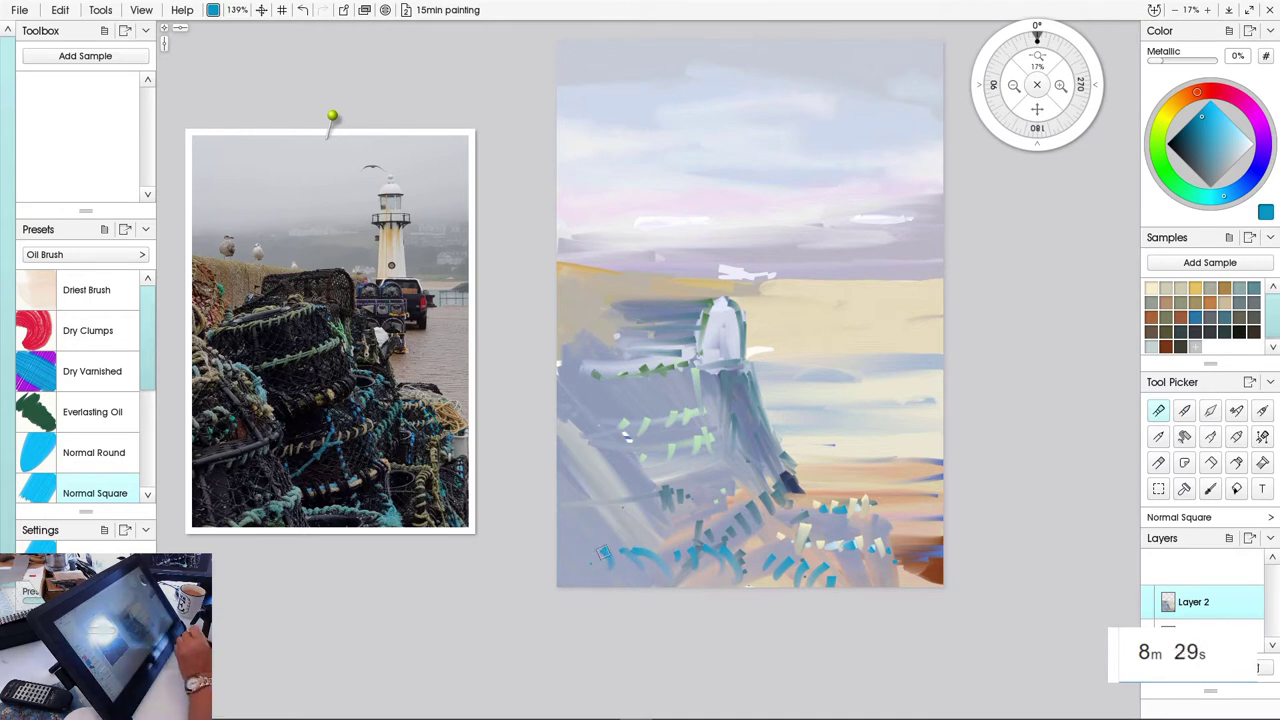
{"action": "left_click_drag", "start_coordinate": [868, 549], "coordinate": [868, 587]}
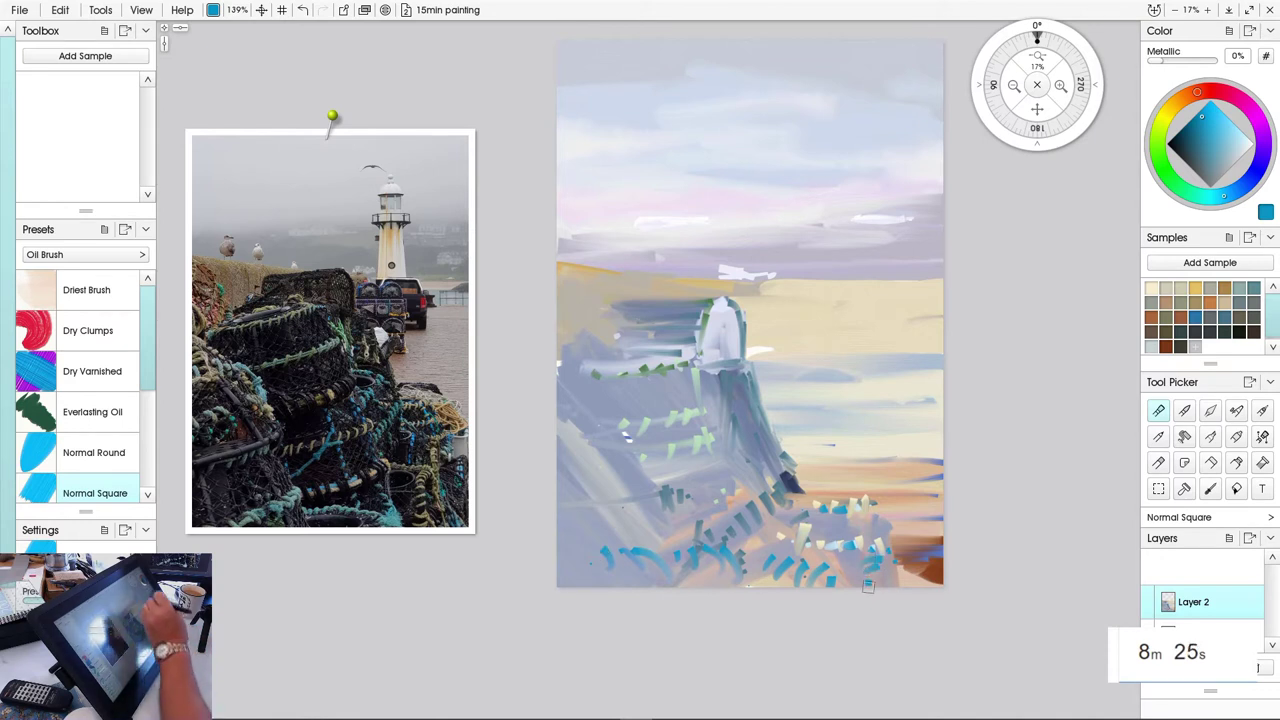
Dab beige-grey flecks near the canvas's lower-right corner and brush warm cream strokes across the orange sand beside the pot pile
{"action": "left_click", "coordinate": [1167, 288]}
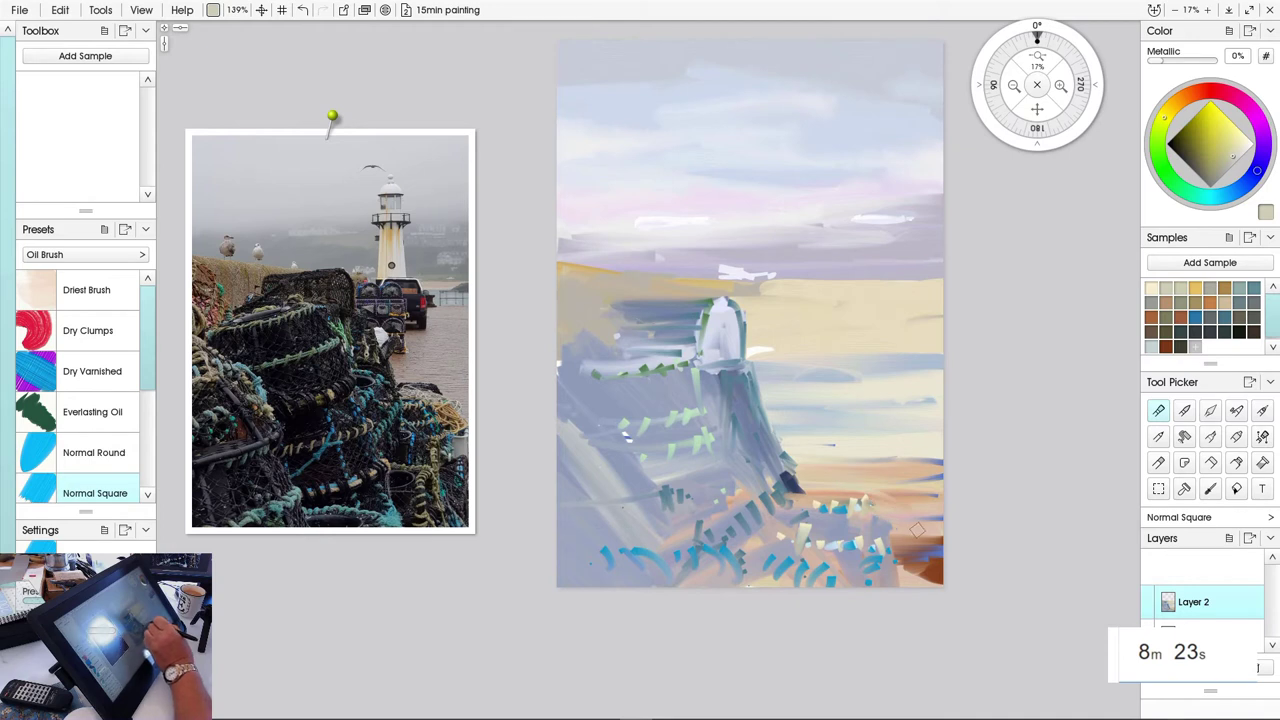
{"action": "left_click_drag", "start_coordinate": [916, 529], "coordinate": [884, 546]}
{"action": "left_click", "coordinate": [1152, 288]}
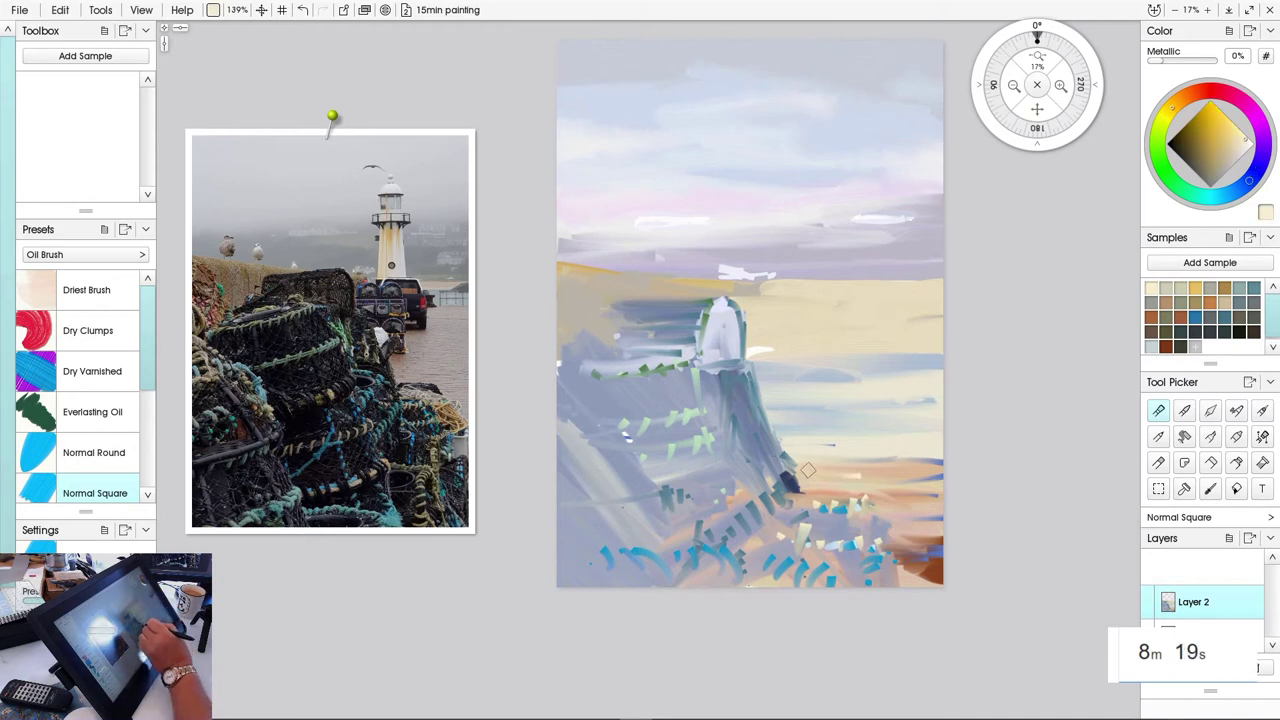
{"action": "left_click_drag", "start_coordinate": [808, 470], "coordinate": [925, 497]}
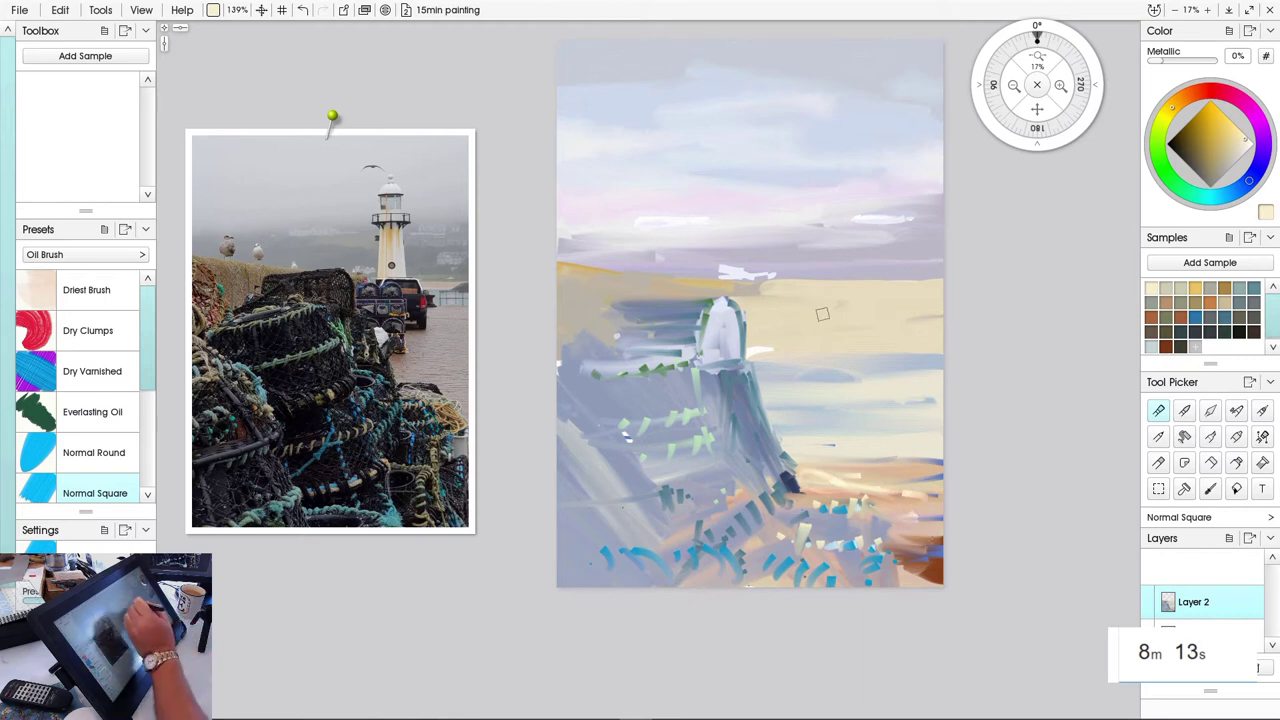
Block in the lighthouse tower in pale cream above the shoreline, to the right of the pot pile's peak
{"action": "mouse_move", "coordinate": [806, 262]}
{"action": "left_mouse_down"}
{"action": "mouse_move", "coordinate": [807, 285]}
{"action": "mouse_move", "coordinate": [781, 290]}
{"action": "mouse_move", "coordinate": [811, 292]}
{"action": "left_mouse_up"}
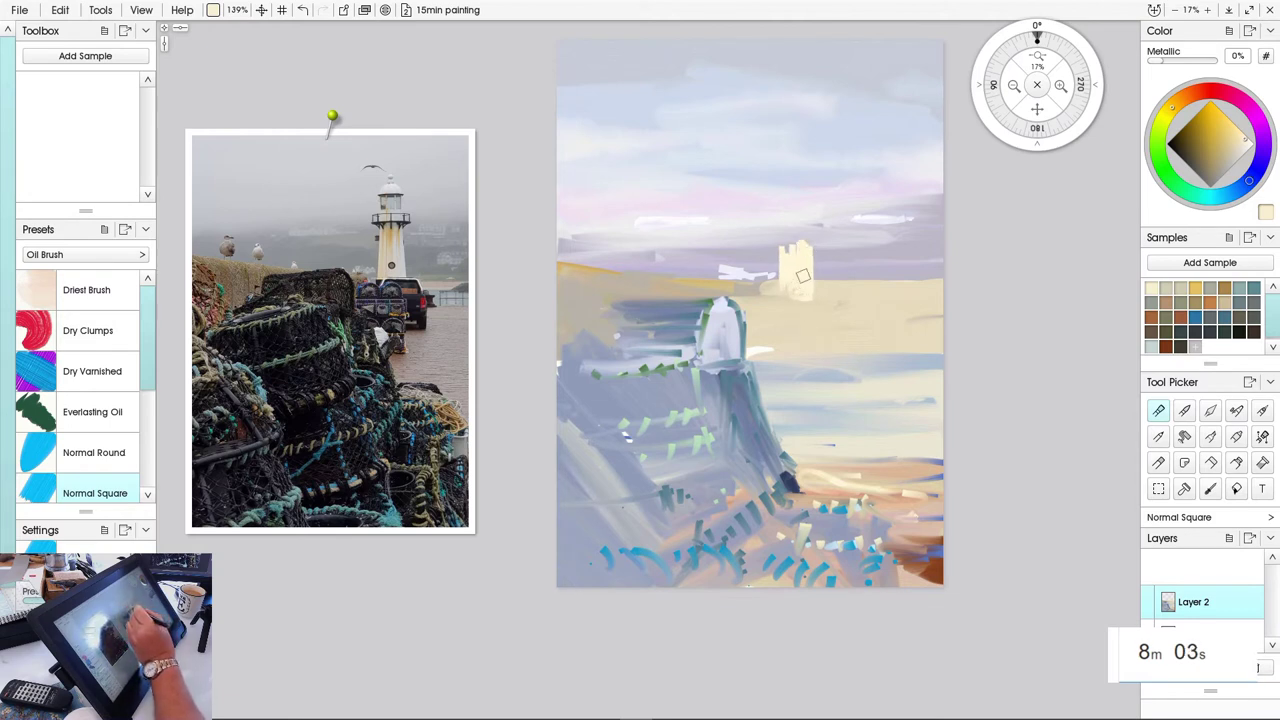
{"action": "left_click_drag", "start_coordinate": [804, 276], "coordinate": [808, 297]}
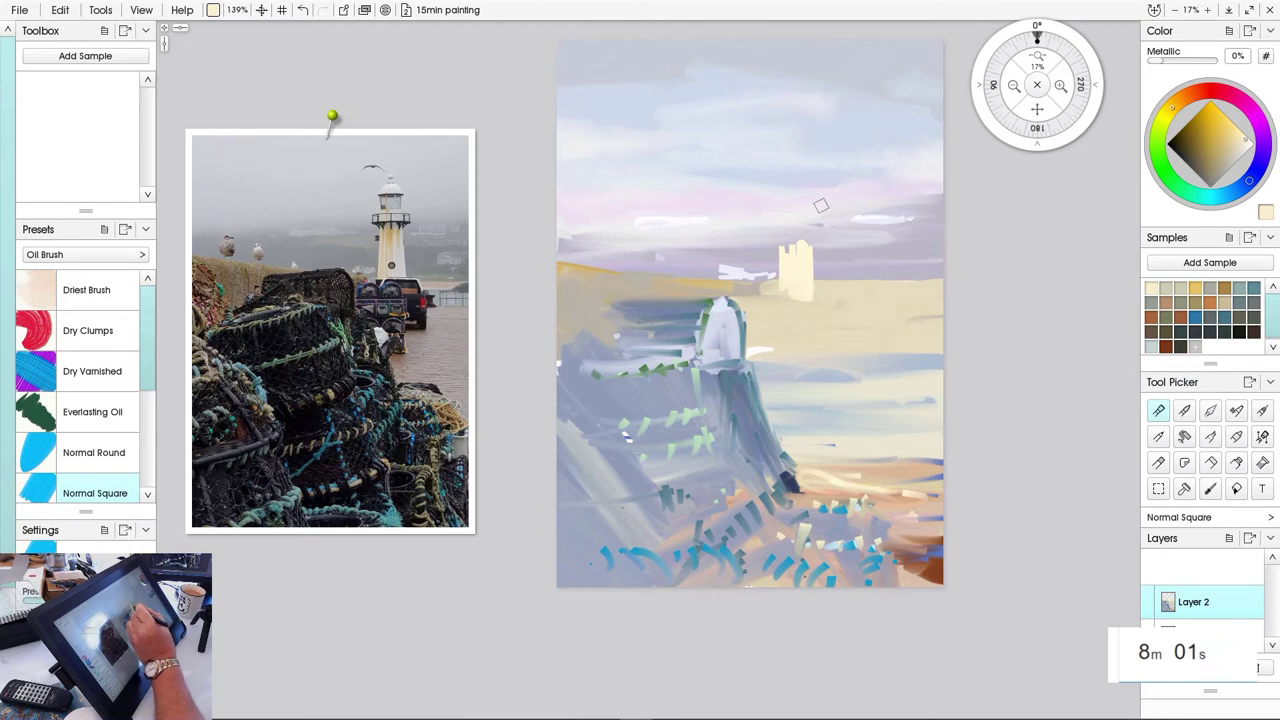
{"action": "mouse_move", "coordinate": [808, 214]}
{"action": "left_mouse_down"}
{"action": "mouse_move", "coordinate": [813, 256]}
{"action": "mouse_move", "coordinate": [785, 261]}
{"action": "left_mouse_up"}
{"action": "mouse_move", "coordinate": [805, 216]}
{"action": "left_mouse_down"}
{"action": "mouse_move", "coordinate": [803, 265]}
{"action": "mouse_move", "coordinate": [793, 257]}
{"action": "left_mouse_up"}
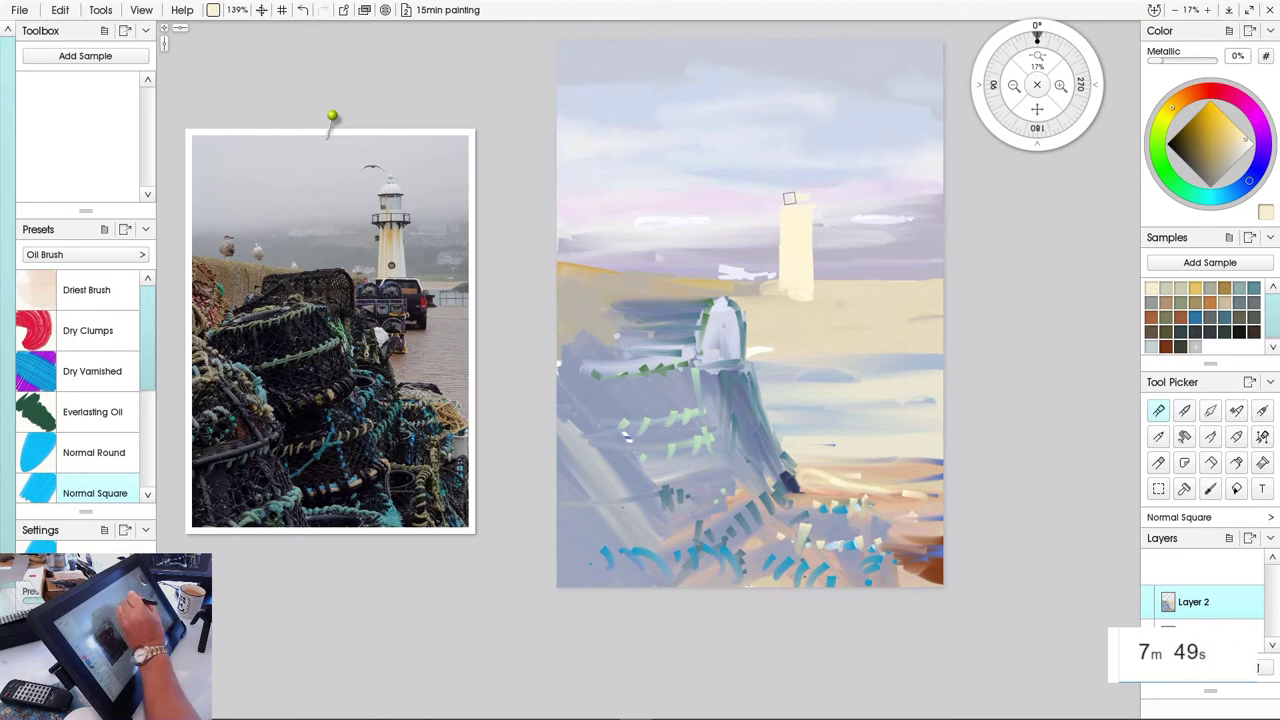
Trim the lighthouse tower's top and left side with pale greyish-lavender strokes matching the sky
{"action": "left_click", "coordinate": [1225, 166]}
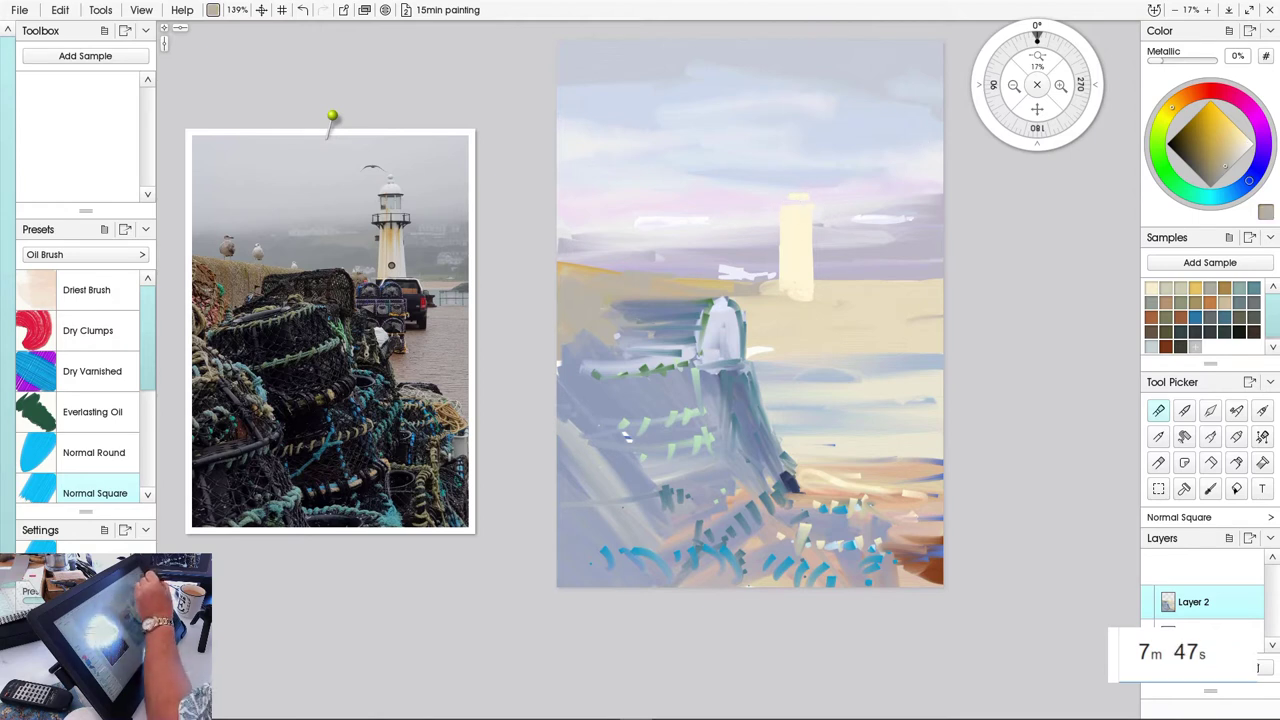
{"action": "left_click", "coordinate": [1260, 165]}
{"action": "left_click", "coordinate": [1240, 151]}
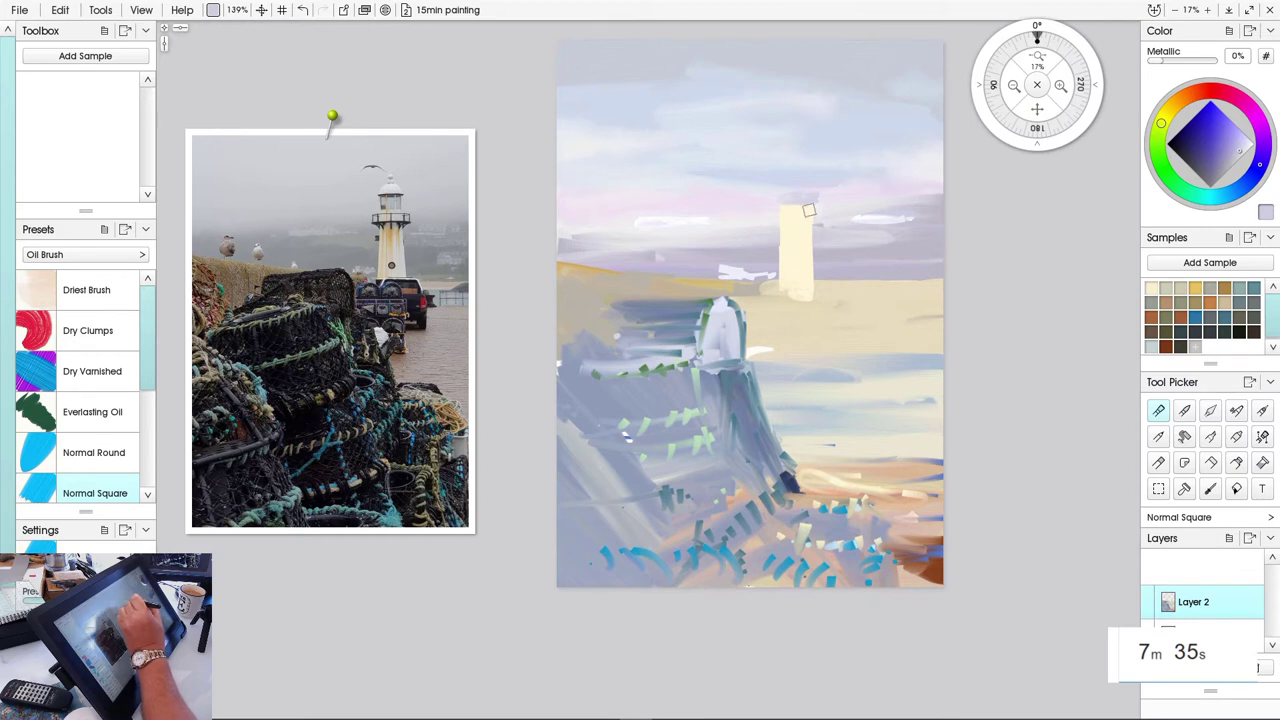
{"action": "left_click_drag", "start_coordinate": [785, 221], "coordinate": [788, 243]}
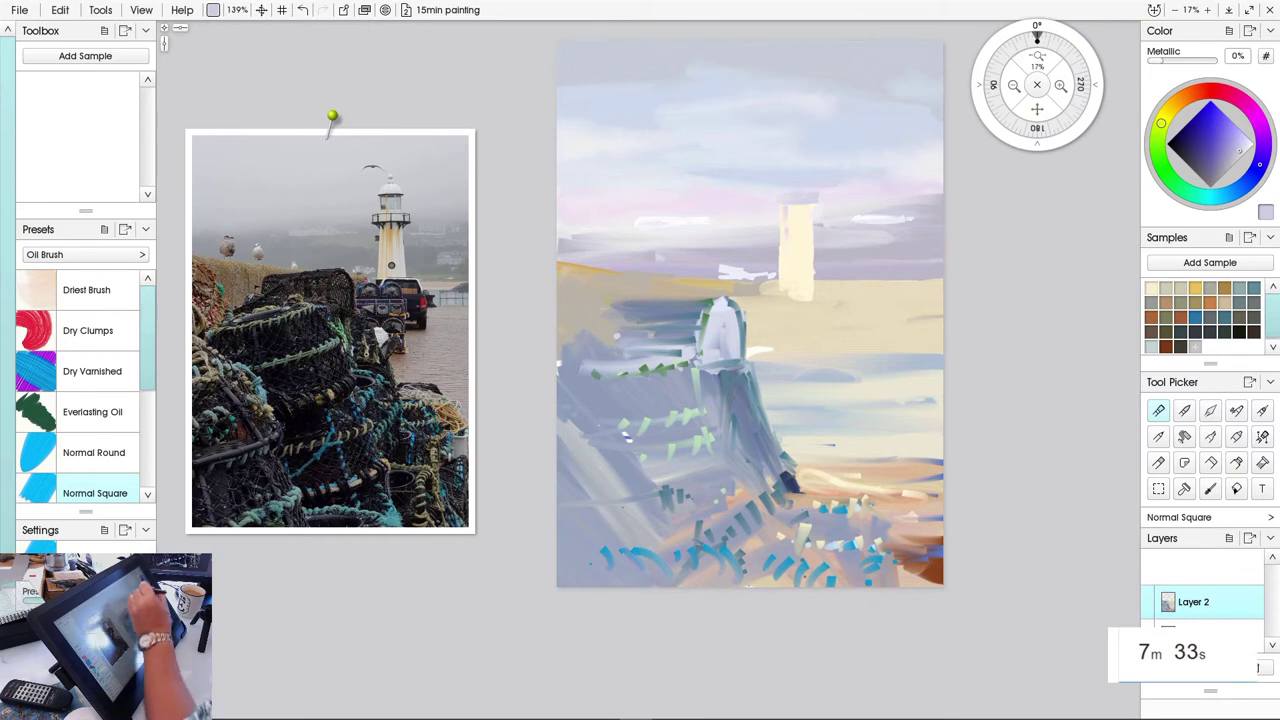
Paint brown and bright orange rust across the top of the lighthouse tower, streaking it down the upper wall
{"action": "left_click", "coordinate": [1187, 95]}
{"action": "left_click", "coordinate": [1201, 142]}
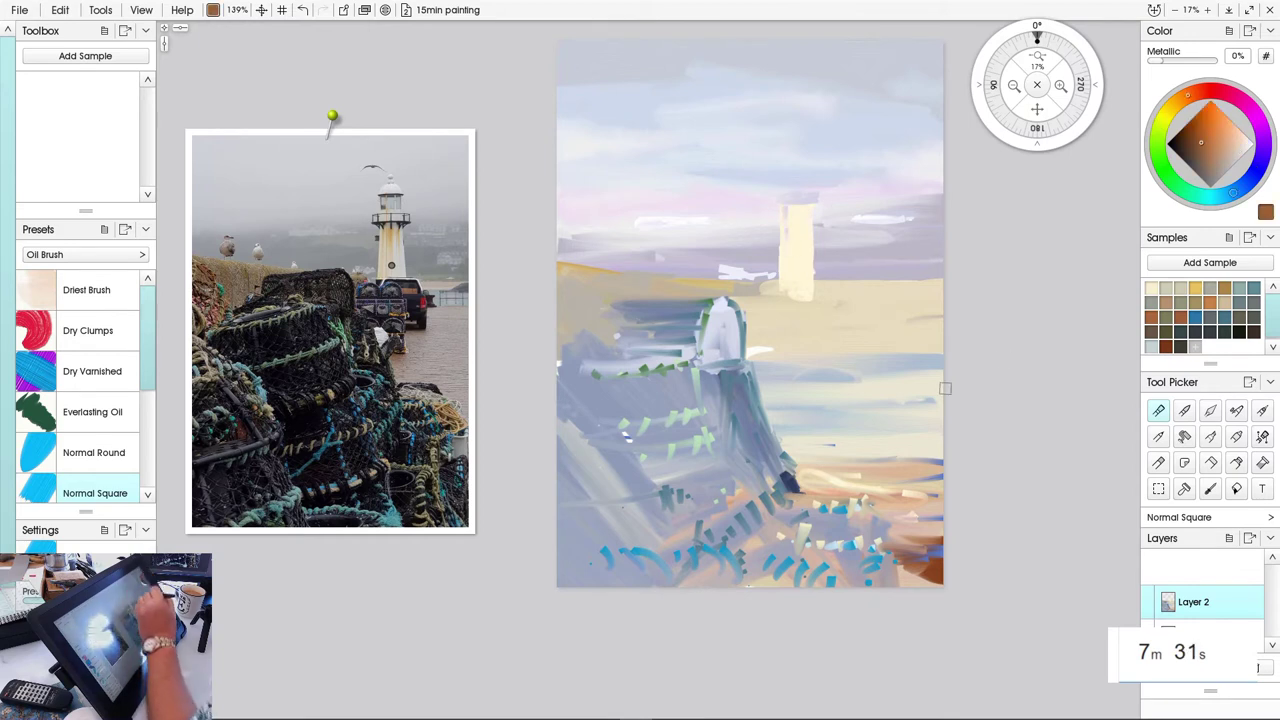
{"action": "left_click_drag", "start_coordinate": [796, 206], "coordinate": [794, 262]}
{"action": "left_click", "coordinate": [1207, 110]}
{"action": "mouse_move", "coordinate": [807, 205]}
{"action": "left_mouse_down"}
{"action": "mouse_move", "coordinate": [786, 207]}
{"action": "mouse_move", "coordinate": [806, 203]}
{"action": "mouse_move", "coordinate": [802, 262]}
{"action": "left_mouse_up"}
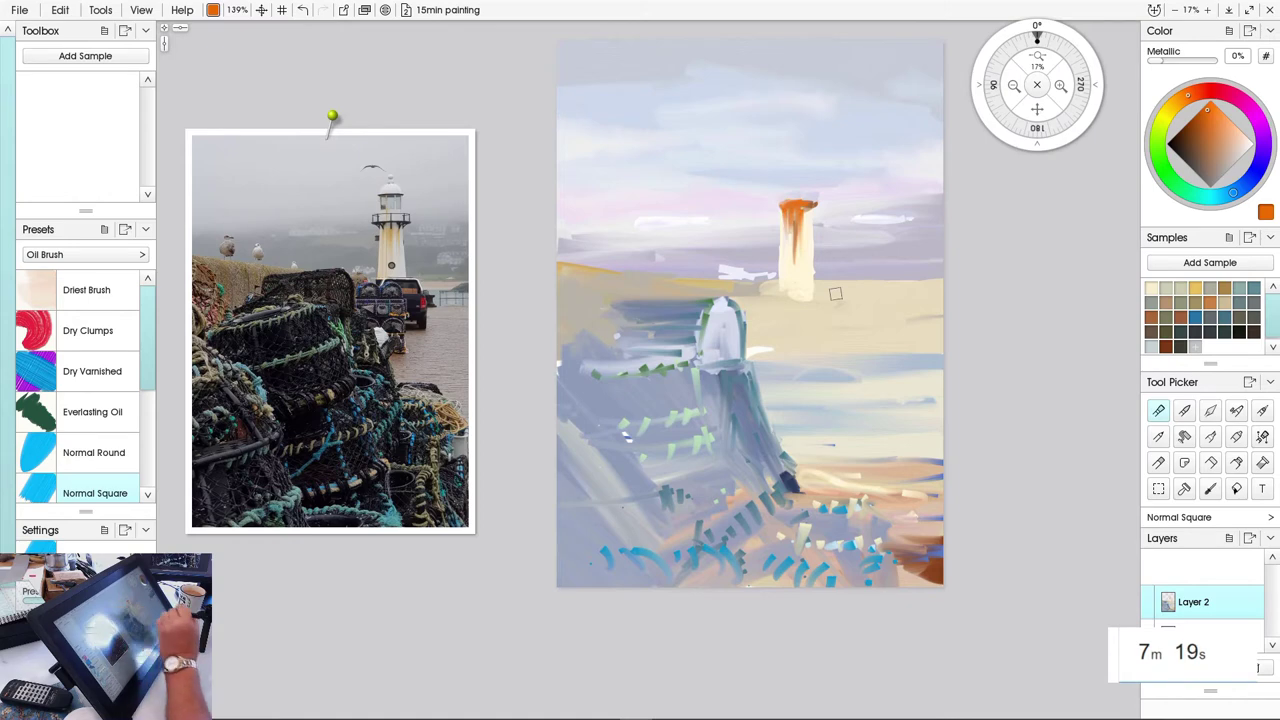
Paint the lighthouse's lantern room frame in muted purple above the rusty top and cap it with a pale cream dome
{"action": "left_click", "coordinate": [764, 240], "text": "alt"}
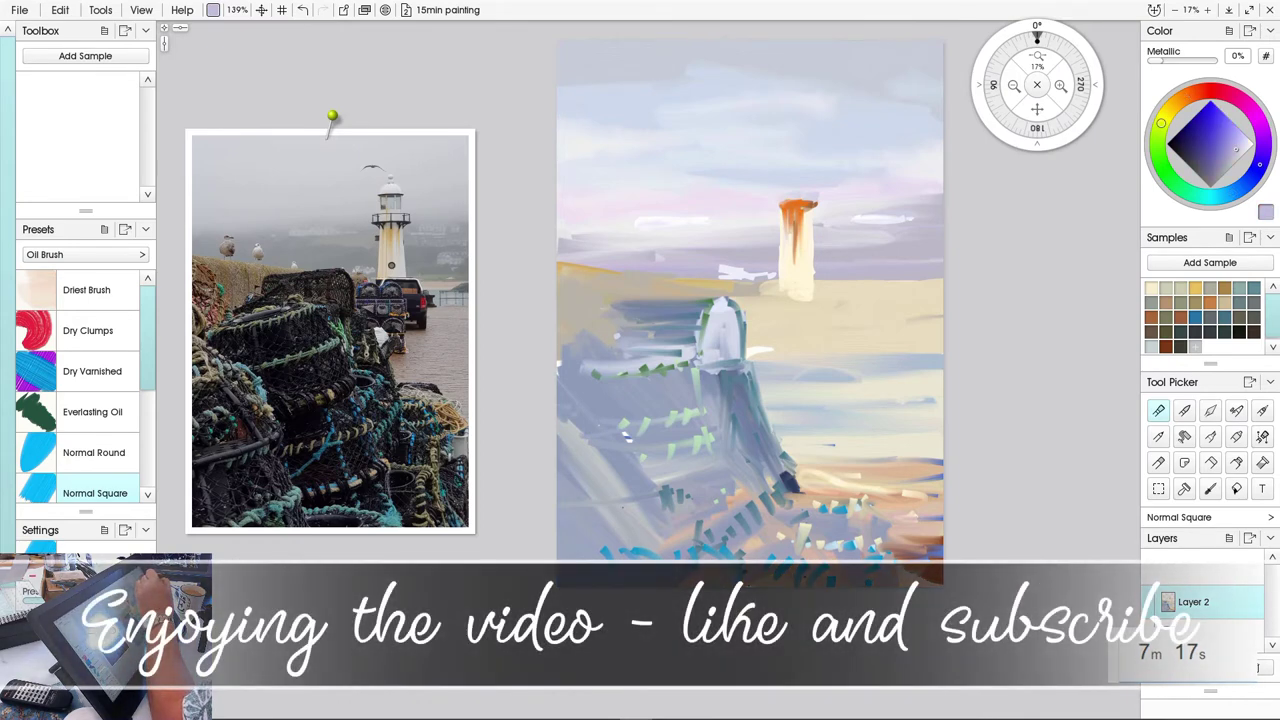
{"action": "left_click", "coordinate": [1207, 146]}
{"action": "left_click", "coordinate": [1215, 163]}
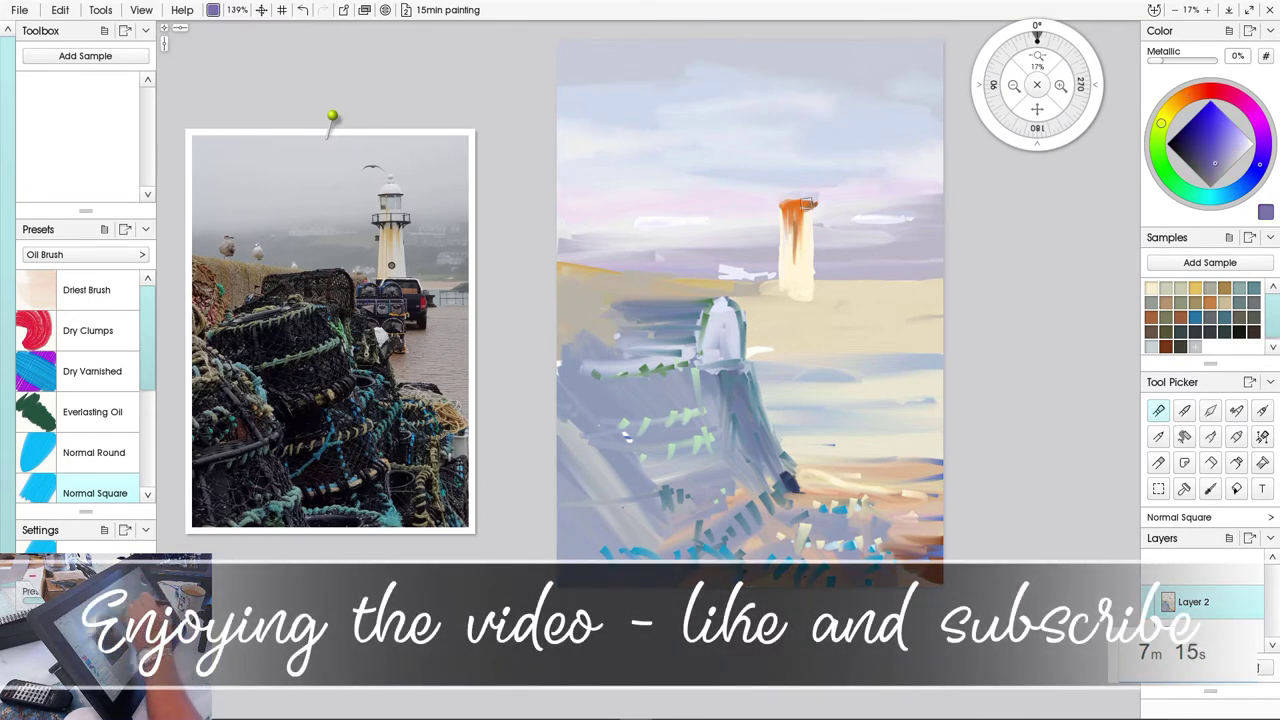
{"action": "mouse_move", "coordinate": [809, 177]}
{"action": "left_mouse_down"}
{"action": "mouse_move", "coordinate": [810, 193]}
{"action": "mouse_move", "coordinate": [788, 193]}
{"action": "mouse_move", "coordinate": [787, 179]}
{"action": "left_mouse_up"}
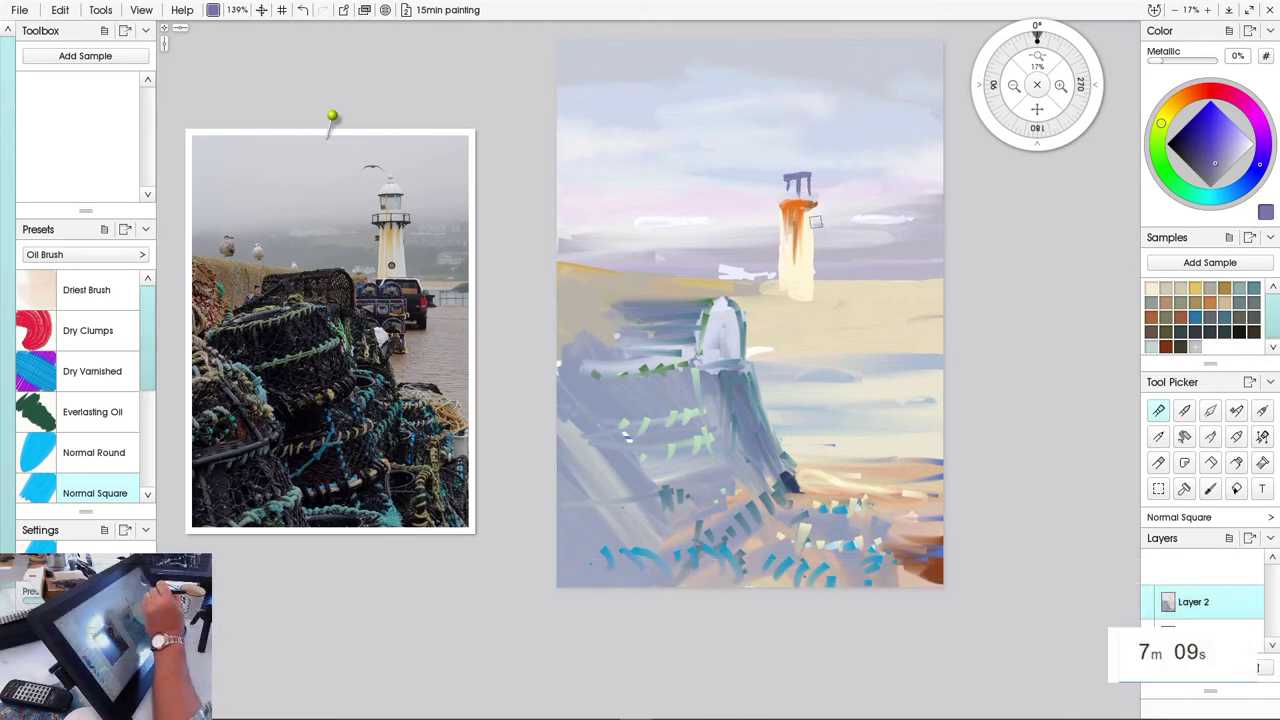
{"action": "left_click", "coordinate": [787, 312], "text": "alt"}
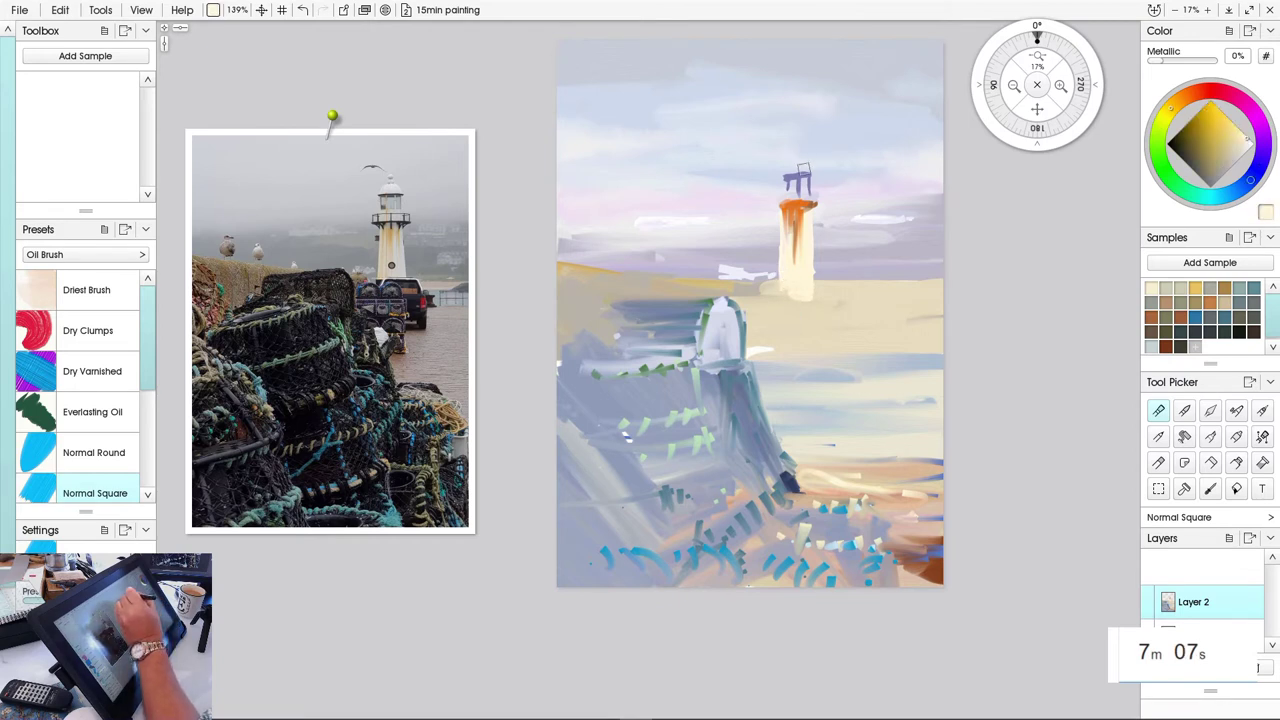
{"action": "mouse_move", "coordinate": [798, 164]}
{"action": "left_mouse_down"}
{"action": "mouse_move", "coordinate": [795, 150]}
{"action": "mouse_move", "coordinate": [797, 166]}
{"action": "left_mouse_up"}
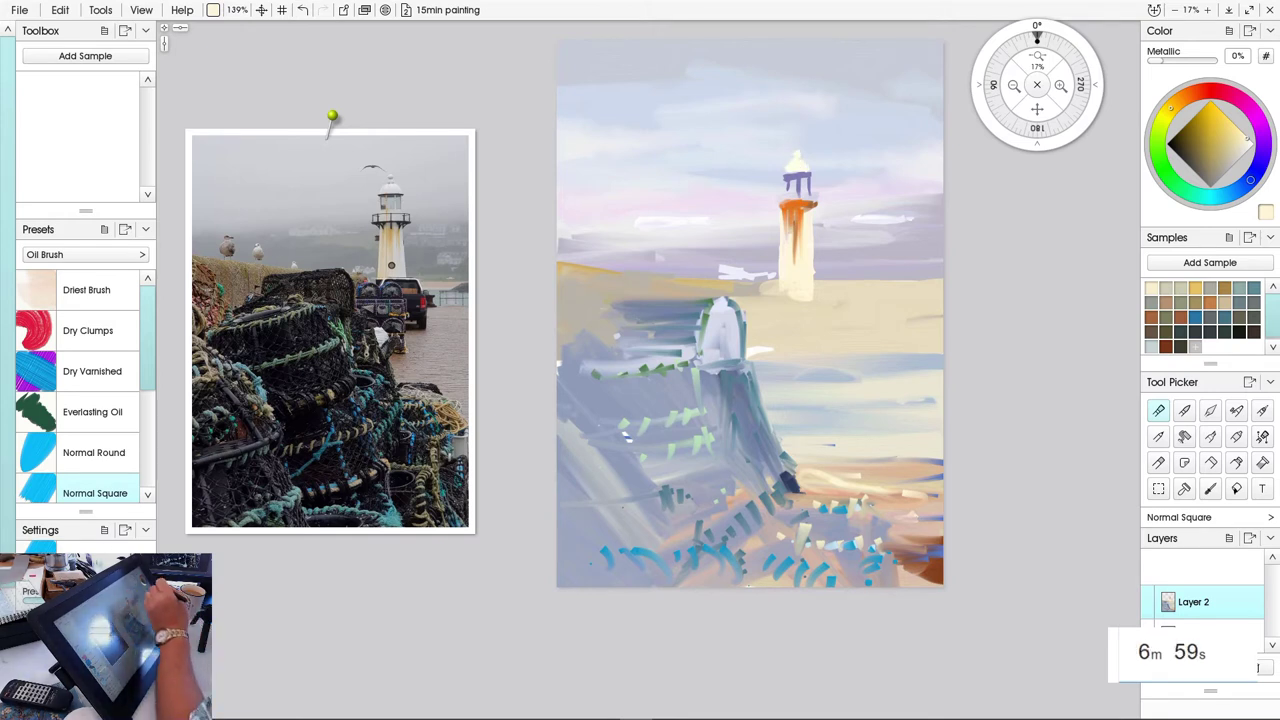
Block in the truck shape at the lighthouse's base with dark muted purple strokes
{"action": "left_click", "coordinate": [1261, 161]}
{"action": "left_click", "coordinate": [1208, 172]}
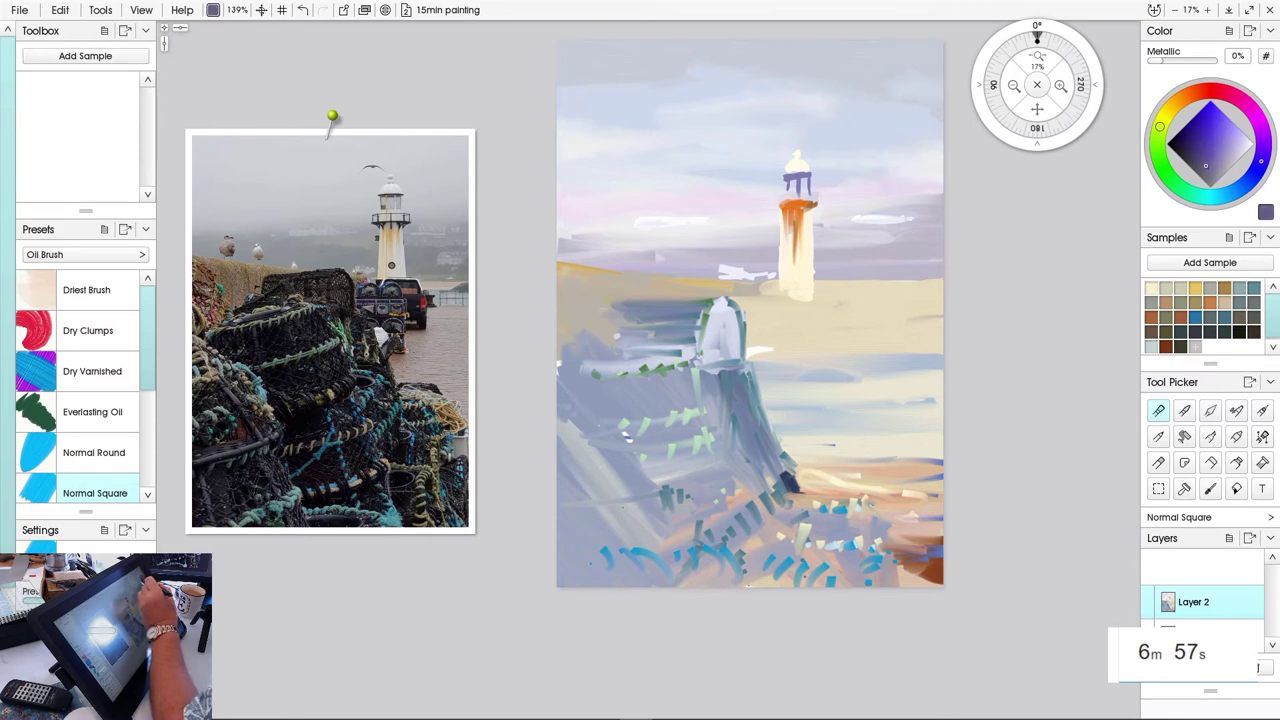
{"action": "mouse_move", "coordinate": [808, 303]}
{"action": "left_mouse_down"}
{"action": "mouse_move", "coordinate": [771, 307]}
{"action": "mouse_move", "coordinate": [791, 285]}
{"action": "mouse_move", "coordinate": [826, 281]}
{"action": "mouse_move", "coordinate": [851, 330]}
{"action": "mouse_move", "coordinate": [816, 299]}
{"action": "mouse_move", "coordinate": [811, 318]}
{"action": "mouse_move", "coordinate": [805, 309]}
{"action": "mouse_move", "coordinate": [843, 326]}
{"action": "mouse_move", "coordinate": [754, 322]}
{"action": "mouse_move", "coordinate": [830, 326]}
{"action": "mouse_move", "coordinate": [768, 310]}
{"action": "mouse_move", "coordinate": [804, 297]}
{"action": "mouse_move", "coordinate": [778, 295]}
{"action": "mouse_move", "coordinate": [798, 301]}
{"action": "mouse_move", "coordinate": [774, 308]}
{"action": "mouse_move", "coordinate": [833, 318]}
{"action": "mouse_move", "coordinate": [813, 343]}
{"action": "left_mouse_up"}
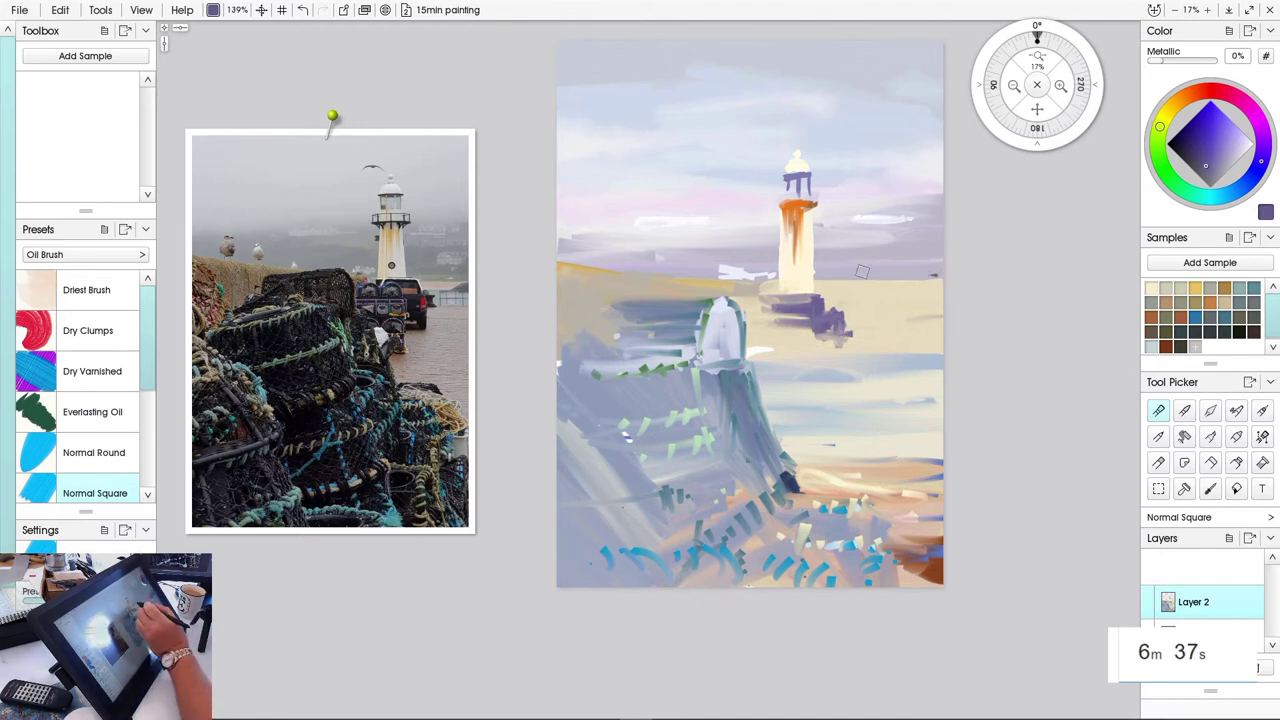
Paint a dark purple line along the horizon right of the lighthouse and brush pale lavender-blue strips on both sides of the tower
{"action": "left_click_drag", "start_coordinate": [942, 275], "coordinate": [806, 278]}
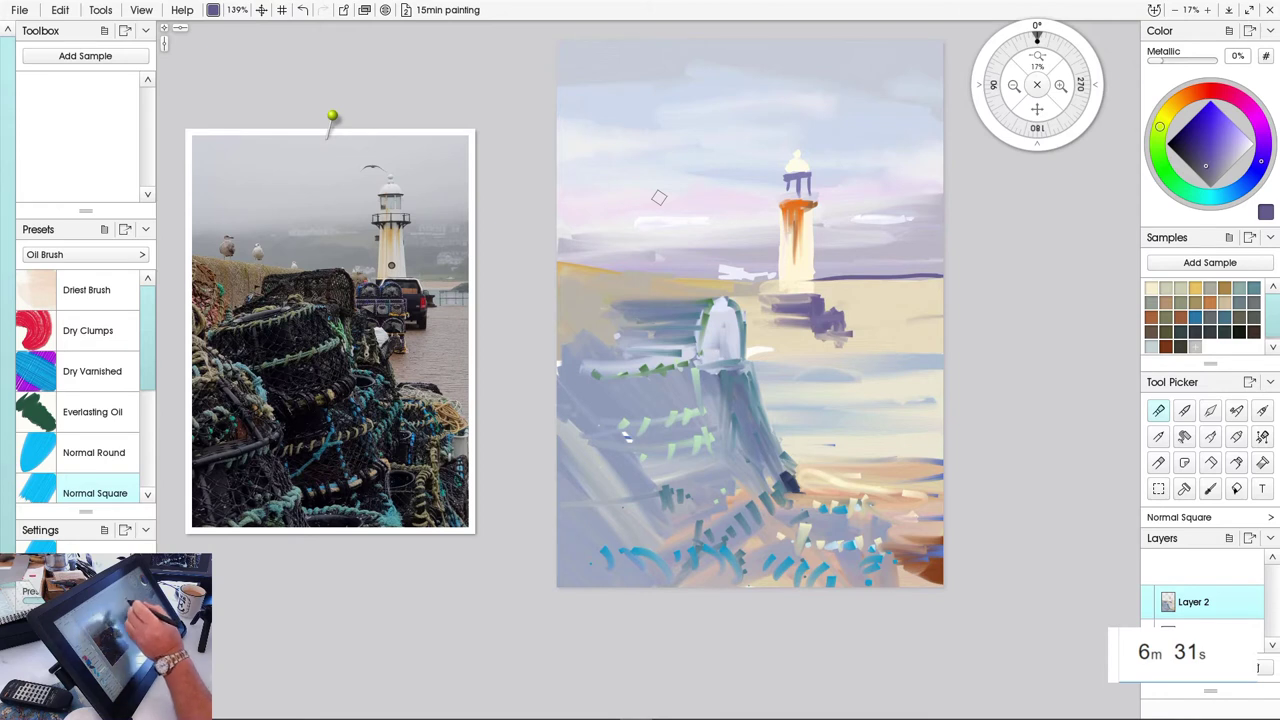
{"action": "left_click", "coordinate": [716, 118], "text": "alt"}
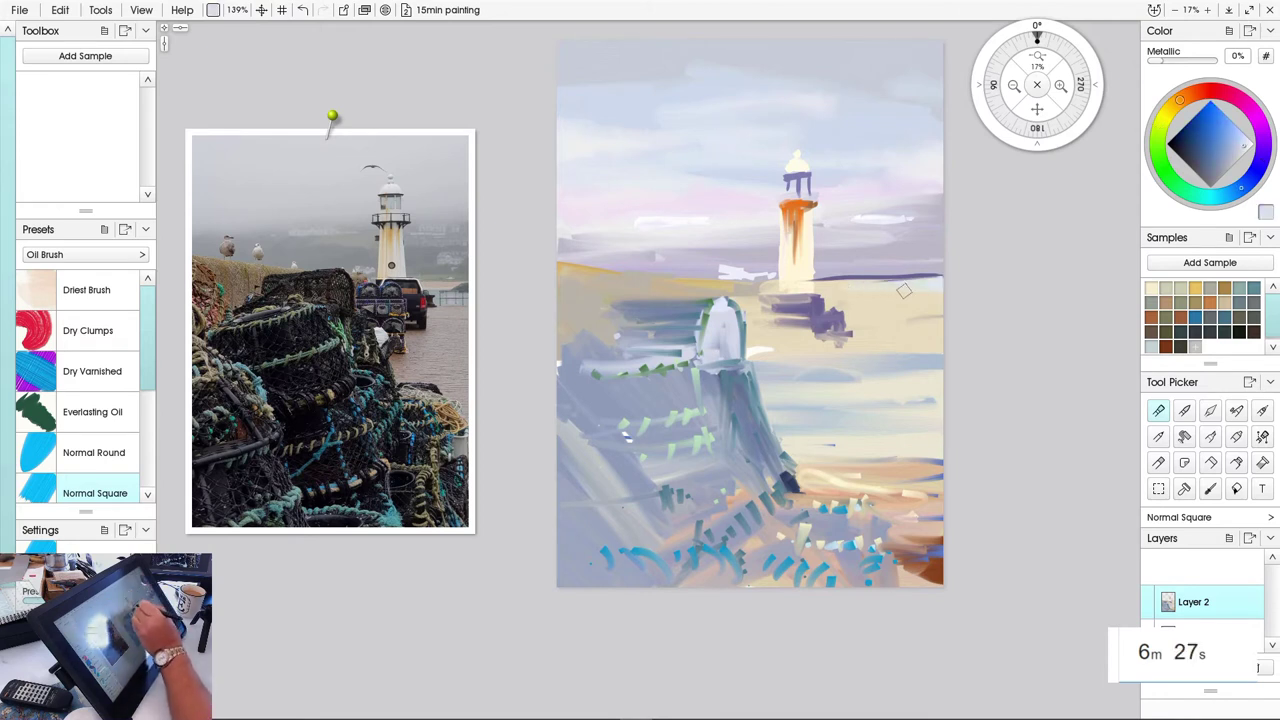
{"action": "mouse_move", "coordinate": [938, 268]}
{"action": "left_mouse_down"}
{"action": "mouse_move", "coordinate": [830, 269]}
{"action": "mouse_move", "coordinate": [940, 262]}
{"action": "mouse_move", "coordinate": [812, 256]}
{"action": "mouse_move", "coordinate": [817, 270]}
{"action": "mouse_move", "coordinate": [964, 253]}
{"action": "left_mouse_up"}
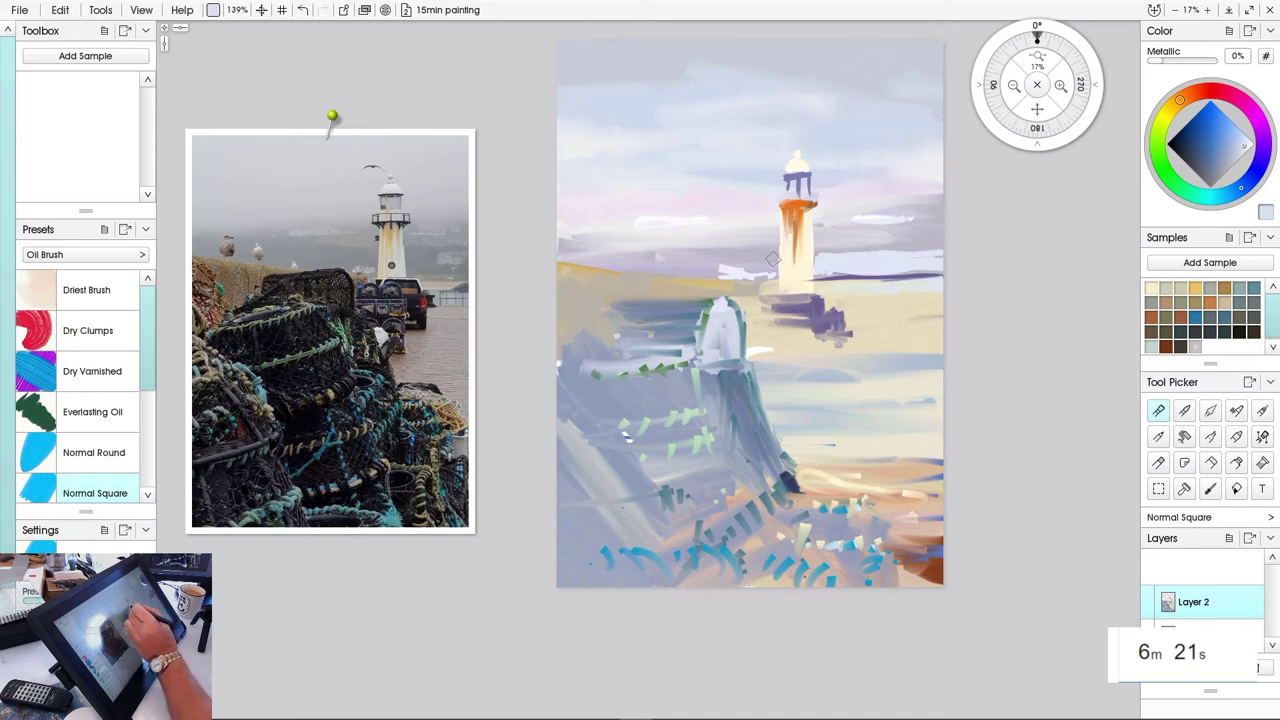
{"action": "mouse_move", "coordinate": [776, 260]}
{"action": "left_mouse_down"}
{"action": "mouse_move", "coordinate": [659, 258]}
{"action": "mouse_move", "coordinate": [774, 268]}
{"action": "mouse_move", "coordinate": [755, 280]}
{"action": "mouse_move", "coordinate": [674, 276]}
{"action": "mouse_move", "coordinate": [705, 274]}
{"action": "mouse_move", "coordinate": [670, 257]}
{"action": "left_mouse_up"}
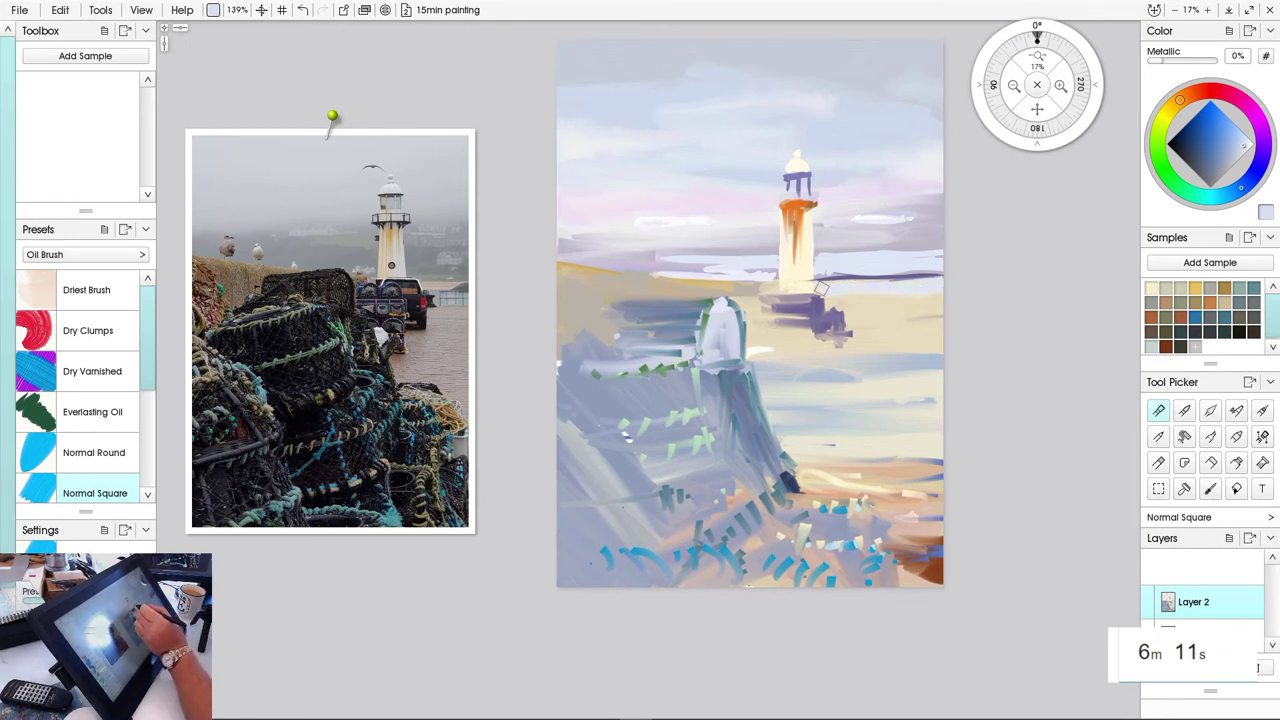
Paint a thin dark navy railing with short posts along the shoreline on both sides of the lighthouse
{"action": "left_click", "coordinate": [1190, 149]}
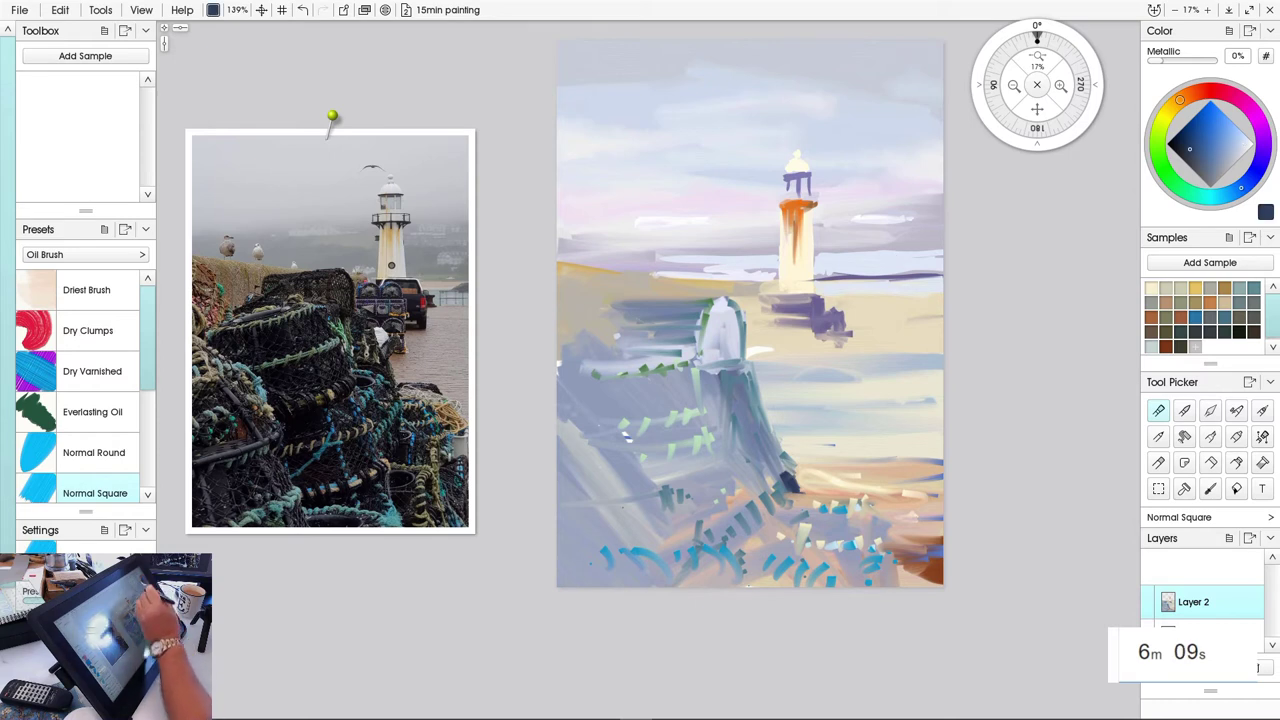
{"action": "left_click_drag", "start_coordinate": [936, 277], "coordinate": [937, 295]}
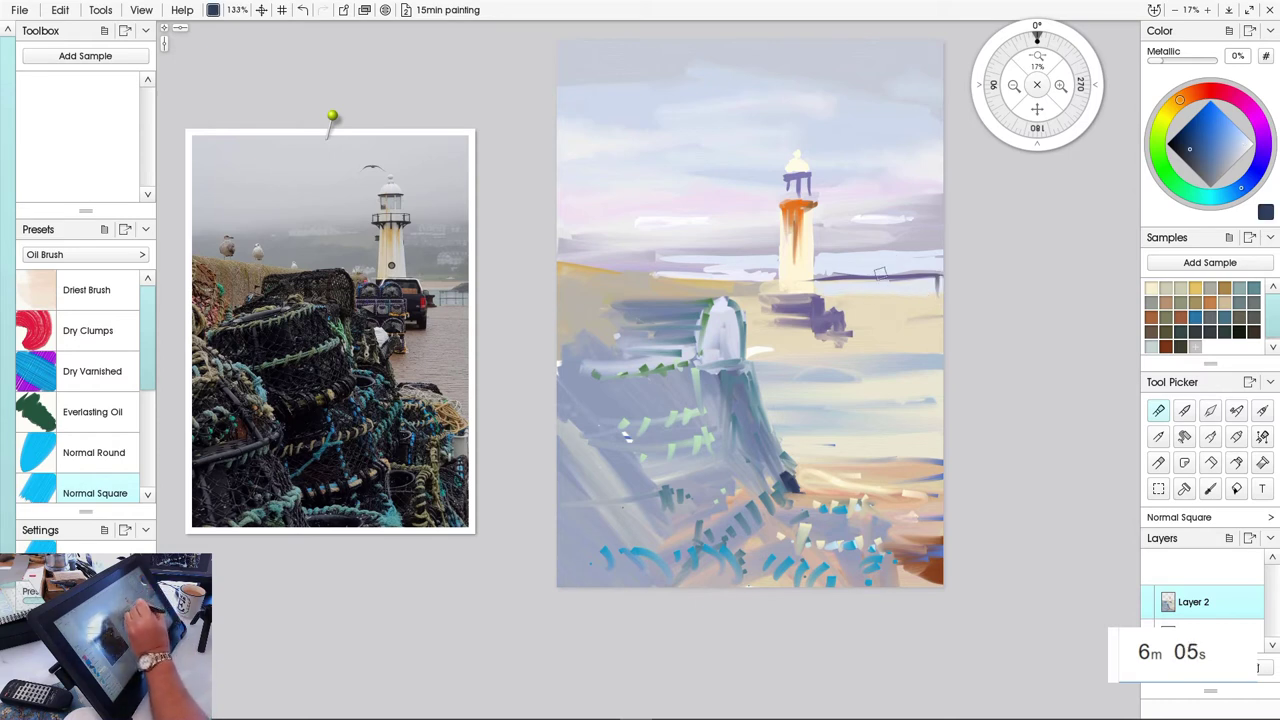
{"action": "left_click_drag", "start_coordinate": [897, 272], "coordinate": [897, 302]}
{"action": "left_click_drag", "start_coordinate": [836, 272], "coordinate": [838, 298]}
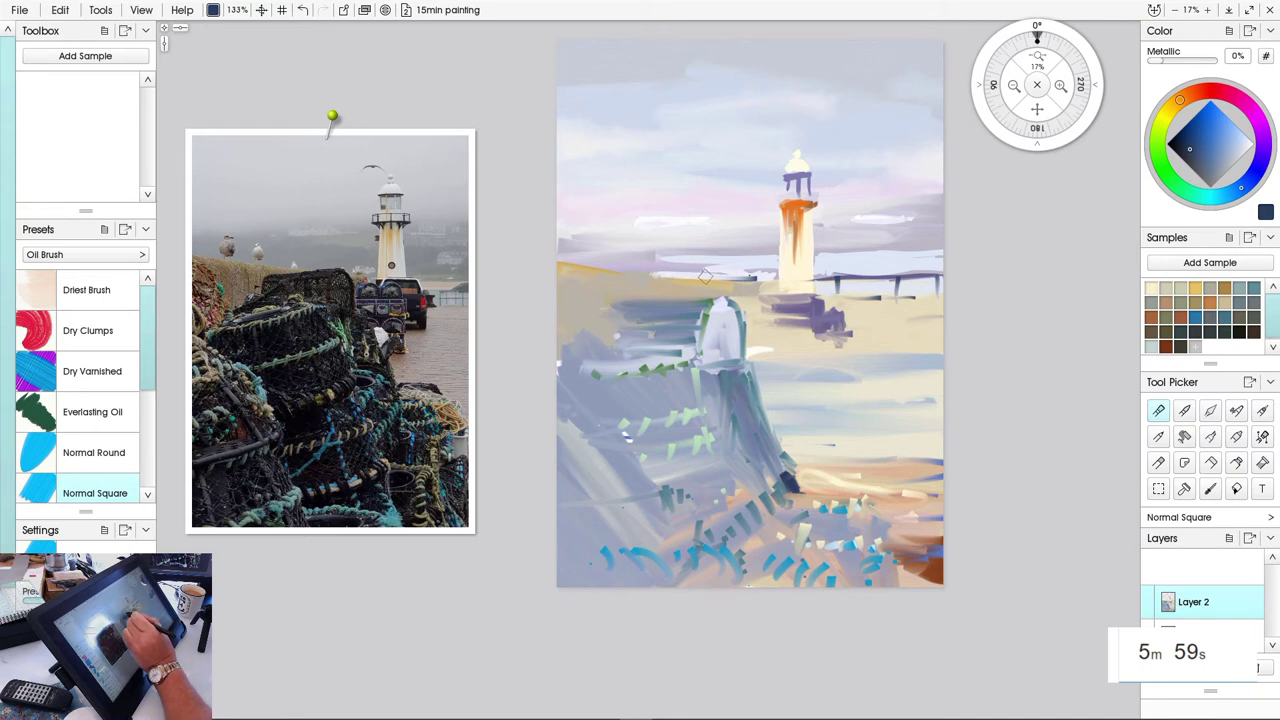
{"action": "mouse_move", "coordinate": [708, 275]}
{"action": "left_mouse_down"}
{"action": "mouse_move", "coordinate": [553, 253]}
{"action": "mouse_move", "coordinate": [748, 276]}
{"action": "left_mouse_up"}
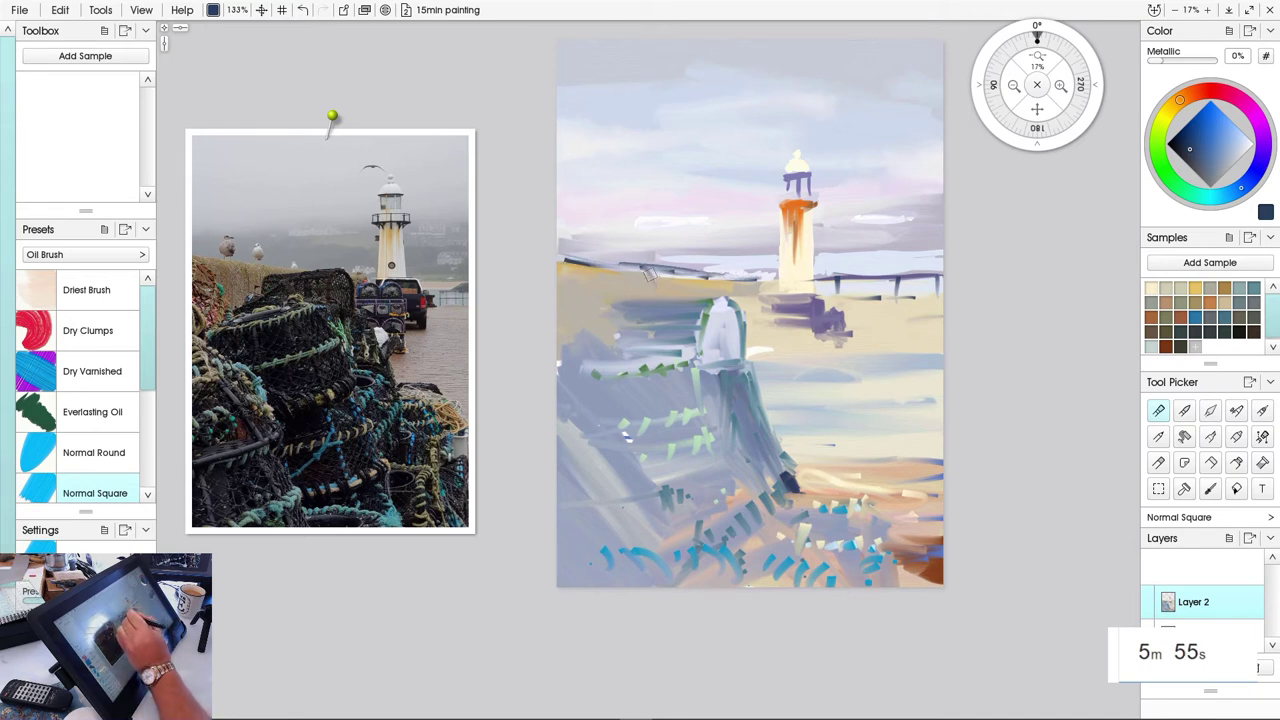
{"action": "mouse_move", "coordinate": [651, 272]}
{"action": "left_mouse_down"}
{"action": "mouse_move", "coordinate": [707, 302]}
{"action": "mouse_move", "coordinate": [655, 307]}
{"action": "mouse_move", "coordinate": [687, 304]}
{"action": "mouse_move", "coordinate": [687, 328]}
{"action": "mouse_move", "coordinate": [689, 299]}
{"action": "mouse_move", "coordinate": [650, 326]}
{"action": "left_mouse_up"}
Define the upper lobster pot's frame and netting with near-black navy strokes, and add matching dark accents to the truck
{"action": "left_click", "coordinate": [1180, 144]}
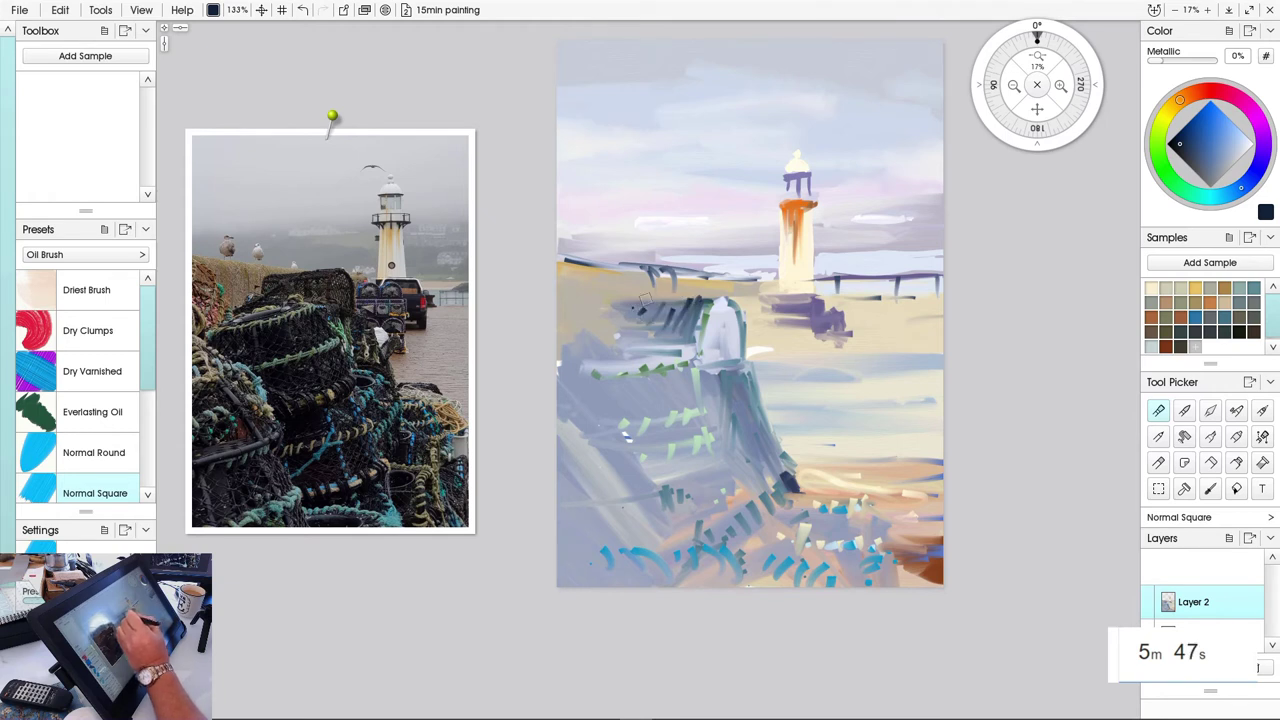
{"action": "mouse_move", "coordinate": [700, 292]}
{"action": "left_mouse_down"}
{"action": "mouse_move", "coordinate": [645, 308]}
{"action": "mouse_move", "coordinate": [676, 328]}
{"action": "mouse_move", "coordinate": [704, 303]}
{"action": "mouse_move", "coordinate": [632, 316]}
{"action": "mouse_move", "coordinate": [694, 322]}
{"action": "mouse_move", "coordinate": [625, 325]}
{"action": "mouse_move", "coordinate": [671, 327]}
{"action": "mouse_move", "coordinate": [600, 338]}
{"action": "left_mouse_up"}
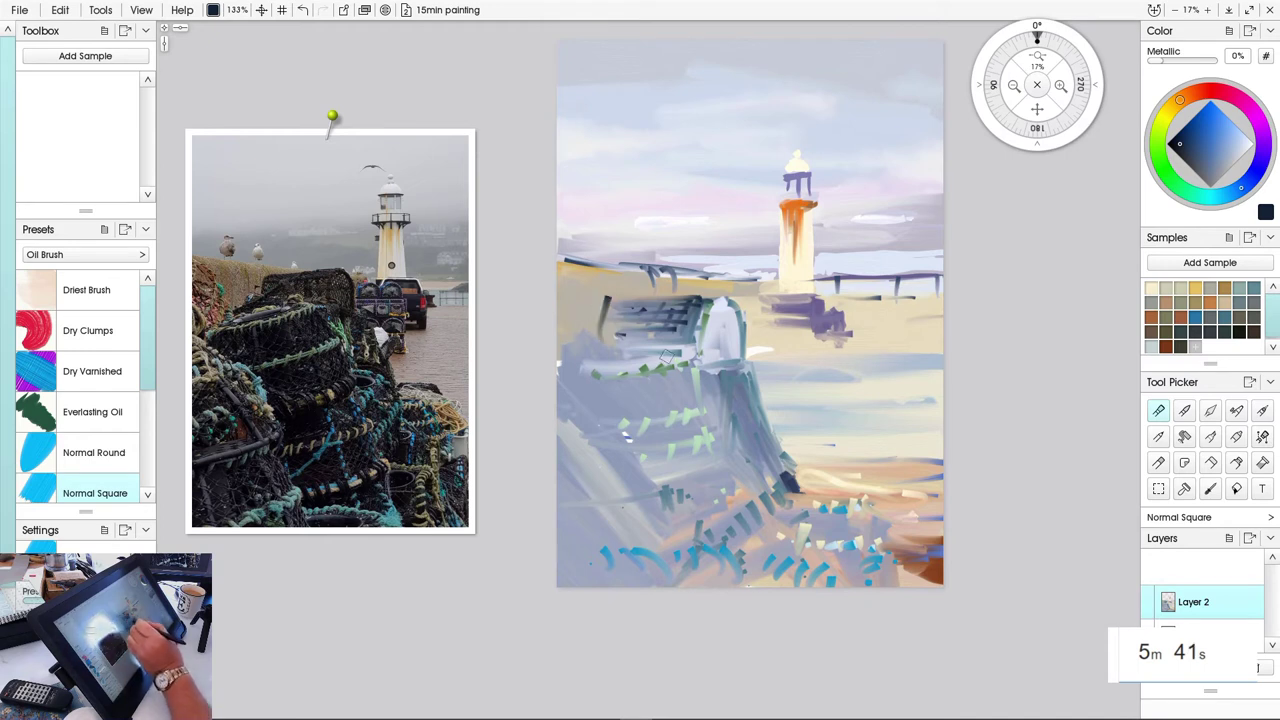
{"action": "left_click_drag", "start_coordinate": [680, 352], "coordinate": [626, 362]}
{"action": "mouse_move", "coordinate": [610, 338]}
{"action": "left_mouse_down"}
{"action": "mouse_move", "coordinate": [590, 352]}
{"action": "mouse_move", "coordinate": [602, 364]}
{"action": "left_mouse_up"}
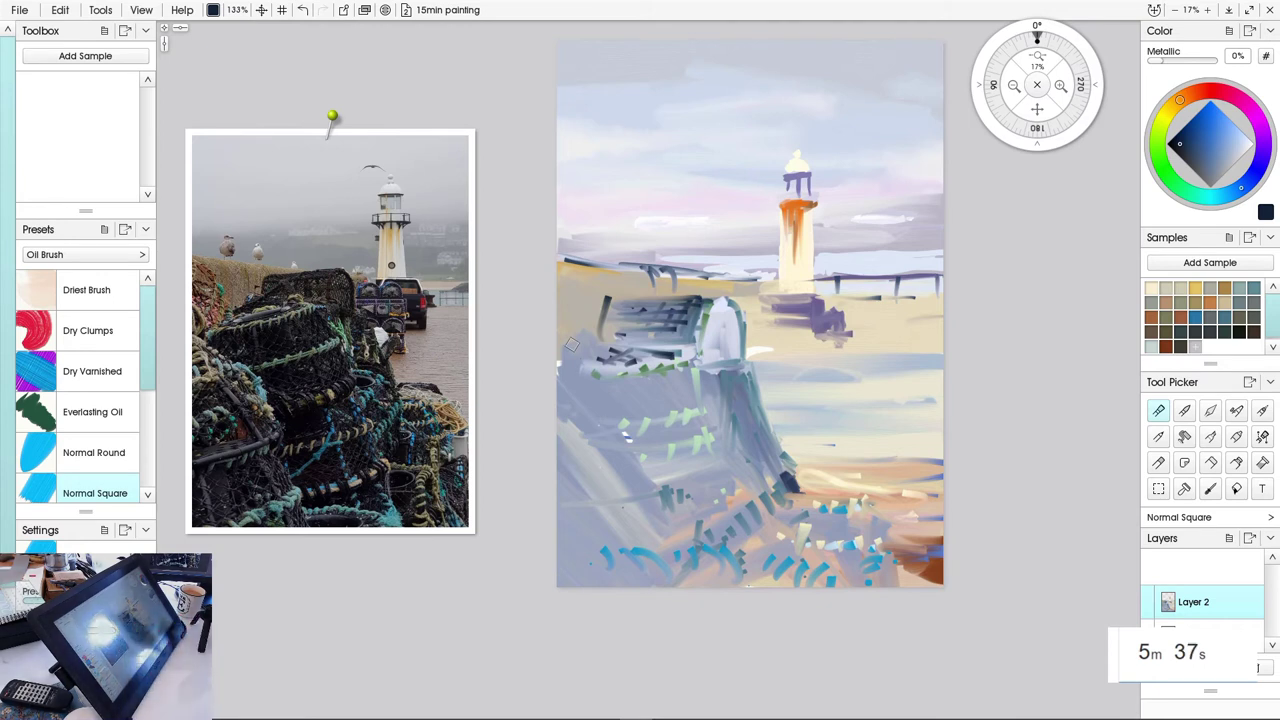
{"action": "mouse_move", "coordinate": [842, 336]}
{"action": "left_mouse_down"}
{"action": "mouse_move", "coordinate": [846, 314]}
{"action": "mouse_move", "coordinate": [845, 334]}
{"action": "mouse_move", "coordinate": [820, 310]}
{"action": "left_mouse_up"}
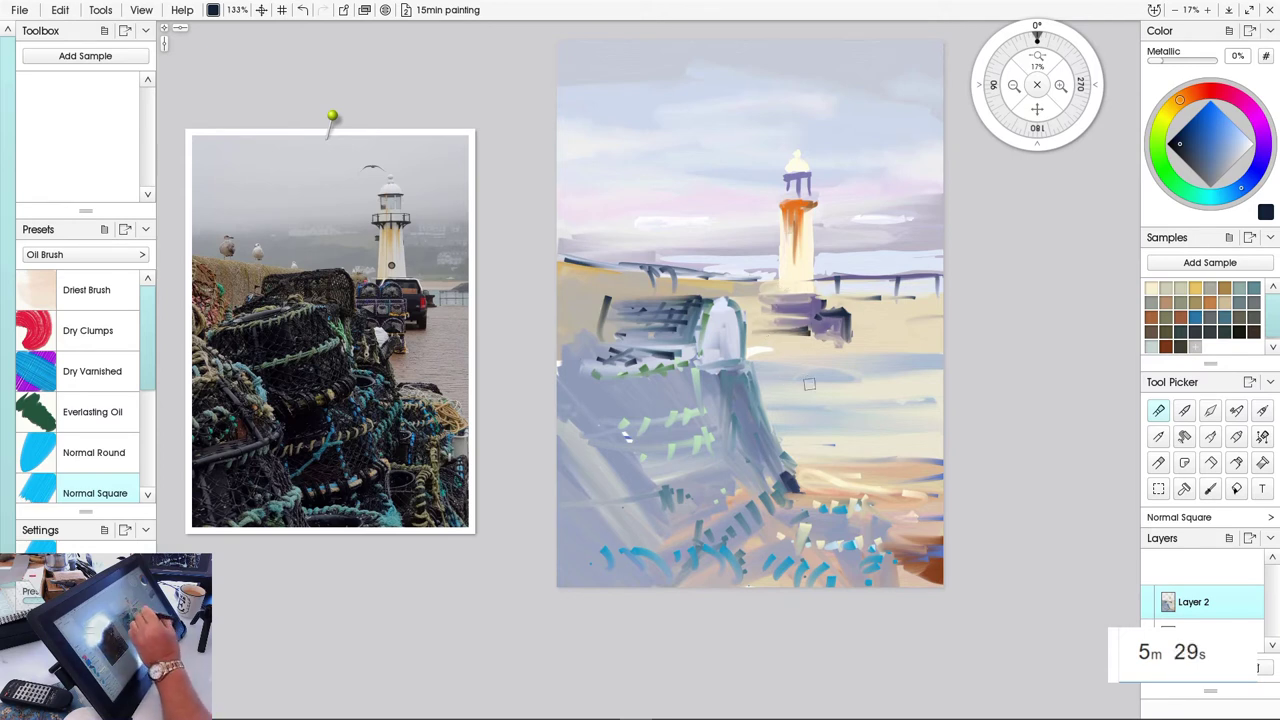
Build a magenta-purple netted pot below the truck, crossing vertical strokes with horizontal ones and adding a second tier beneath
{"action": "left_click", "coordinate": [1256, 115]}
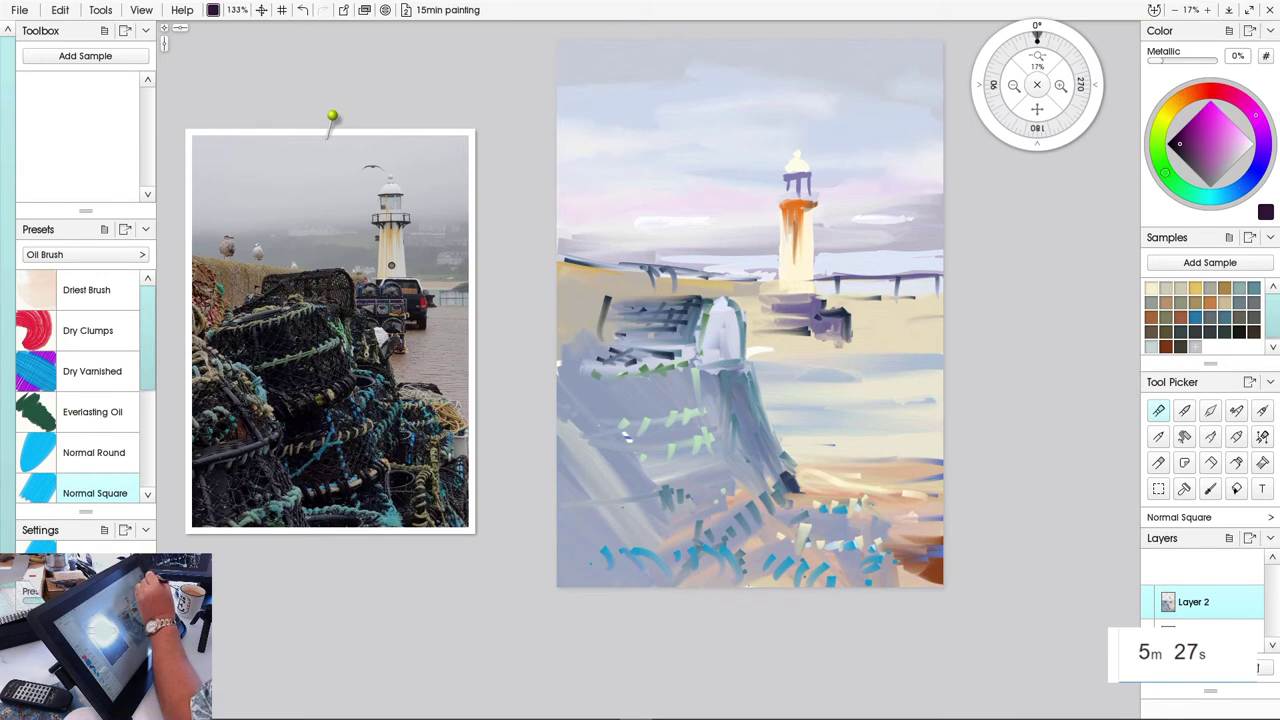
{"action": "left_click", "coordinate": [1212, 166]}
{"action": "mouse_move", "coordinate": [811, 333]}
{"action": "left_mouse_down"}
{"action": "mouse_move", "coordinate": [811, 371]}
{"action": "mouse_move", "coordinate": [797, 330]}
{"action": "mouse_move", "coordinate": [783, 358]}
{"action": "left_mouse_up"}
{"action": "left_click_drag", "start_coordinate": [773, 336], "coordinate": [763, 368]}
{"action": "left_click_drag", "start_coordinate": [752, 336], "coordinate": [750, 364]}
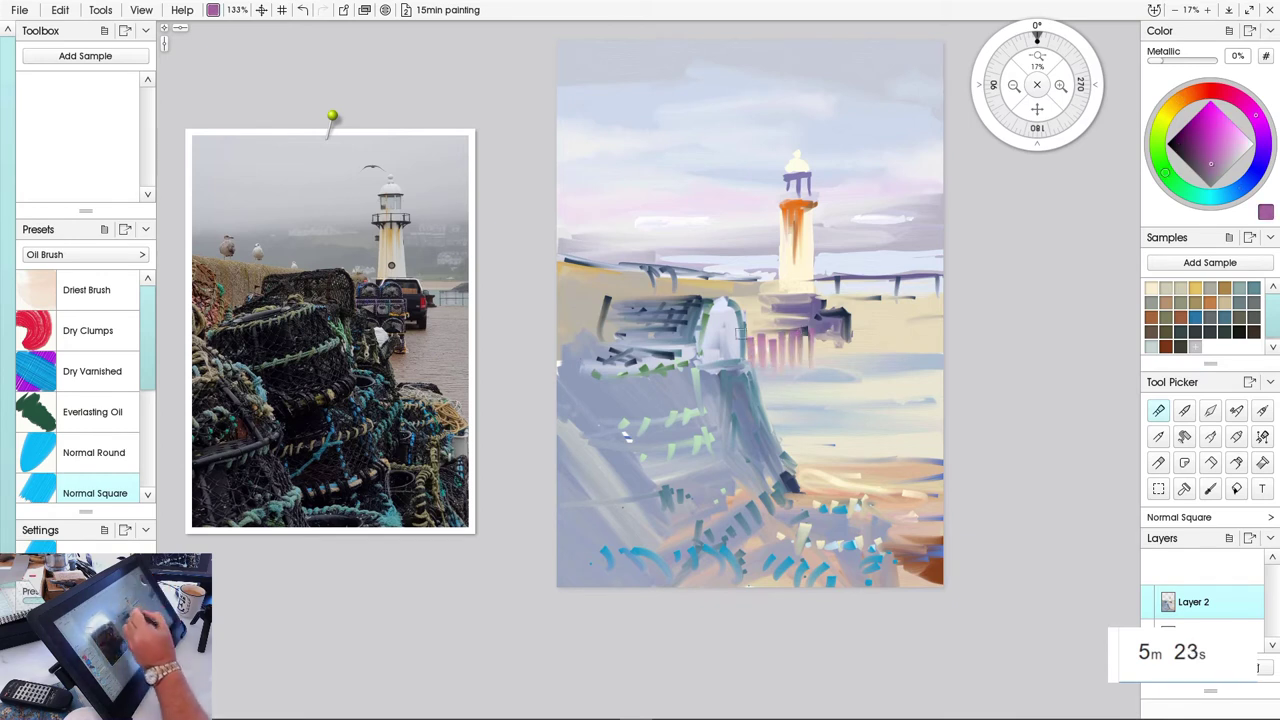
{"action": "mouse_move", "coordinate": [806, 326]}
{"action": "left_mouse_down"}
{"action": "mouse_move", "coordinate": [748, 331]}
{"action": "mouse_move", "coordinate": [754, 340]}
{"action": "left_mouse_up"}
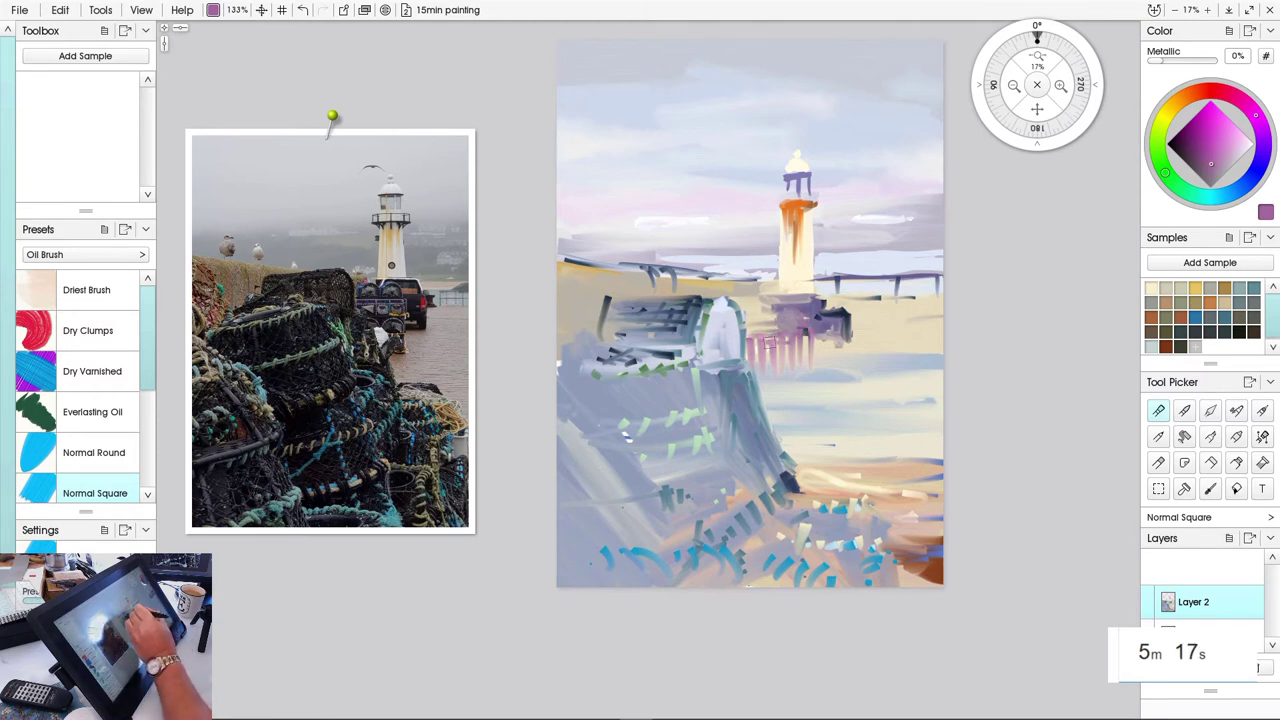
{"action": "mouse_move", "coordinate": [775, 320]}
{"action": "left_mouse_down"}
{"action": "mouse_move", "coordinate": [757, 311]}
{"action": "mouse_move", "coordinate": [762, 331]}
{"action": "left_mouse_up"}
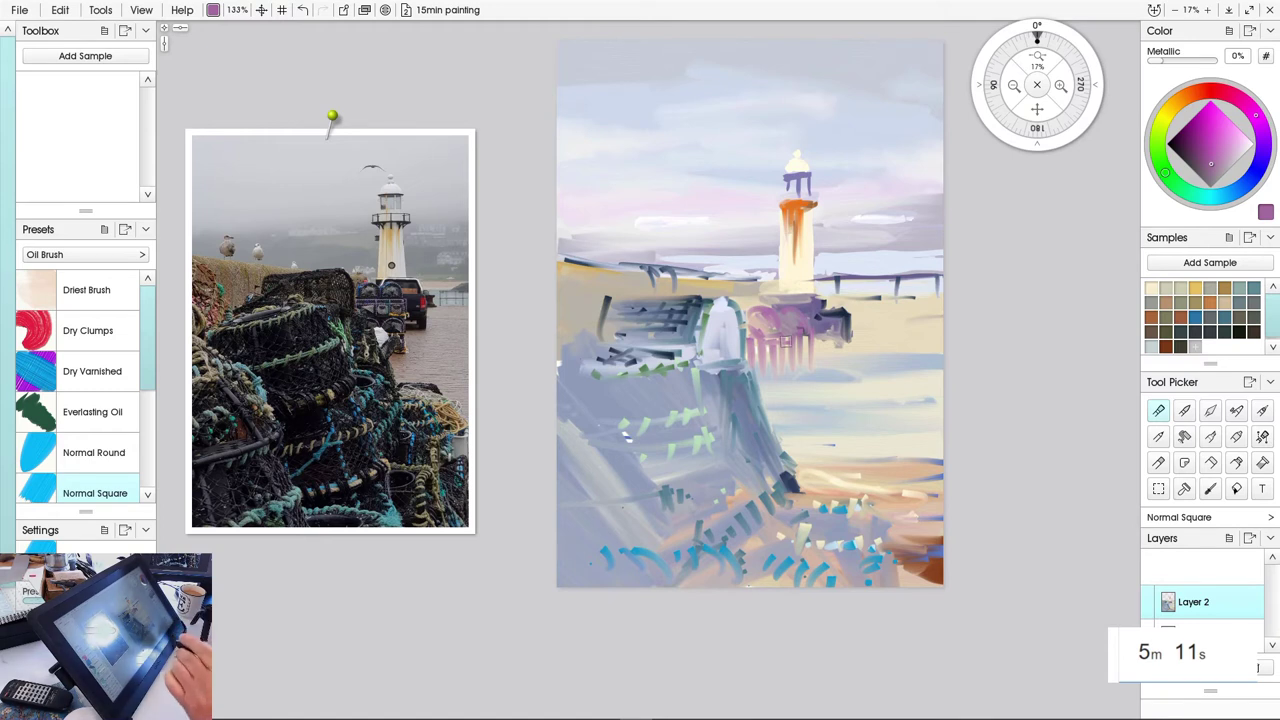
{"action": "mouse_move", "coordinate": [785, 340]}
{"action": "left_mouse_down"}
{"action": "mouse_move", "coordinate": [812, 365]}
{"action": "mouse_move", "coordinate": [798, 368]}
{"action": "mouse_move", "coordinate": [825, 333]}
{"action": "mouse_move", "coordinate": [803, 402]}
{"action": "mouse_move", "coordinate": [814, 377]}
{"action": "mouse_move", "coordinate": [789, 371]}
{"action": "mouse_move", "coordinate": [815, 389]}
{"action": "mouse_move", "coordinate": [801, 368]}
{"action": "mouse_move", "coordinate": [784, 374]}
{"action": "mouse_move", "coordinate": [805, 374]}
{"action": "mouse_move", "coordinate": [794, 315]}
{"action": "mouse_move", "coordinate": [783, 360]}
{"action": "mouse_move", "coordinate": [807, 343]}
{"action": "mouse_move", "coordinate": [770, 343]}
{"action": "mouse_move", "coordinate": [808, 351]}
{"action": "mouse_move", "coordinate": [753, 355]}
{"action": "mouse_move", "coordinate": [800, 360]}
{"action": "mouse_move", "coordinate": [762, 363]}
{"action": "mouse_move", "coordinate": [783, 320]}
{"action": "mouse_move", "coordinate": [760, 345]}
{"action": "mouse_move", "coordinate": [779, 385]}
{"action": "mouse_move", "coordinate": [754, 365]}
{"action": "mouse_move", "coordinate": [779, 389]}
{"action": "mouse_move", "coordinate": [785, 359]}
{"action": "mouse_move", "coordinate": [782, 404]}
{"action": "mouse_move", "coordinate": [808, 393]}
{"action": "mouse_move", "coordinate": [779, 397]}
{"action": "mouse_move", "coordinate": [806, 394]}
{"action": "mouse_move", "coordinate": [783, 396]}
{"action": "mouse_move", "coordinate": [802, 391]}
{"action": "mouse_move", "coordinate": [797, 368]}
{"action": "mouse_move", "coordinate": [758, 390]}
{"action": "left_mouse_up"}
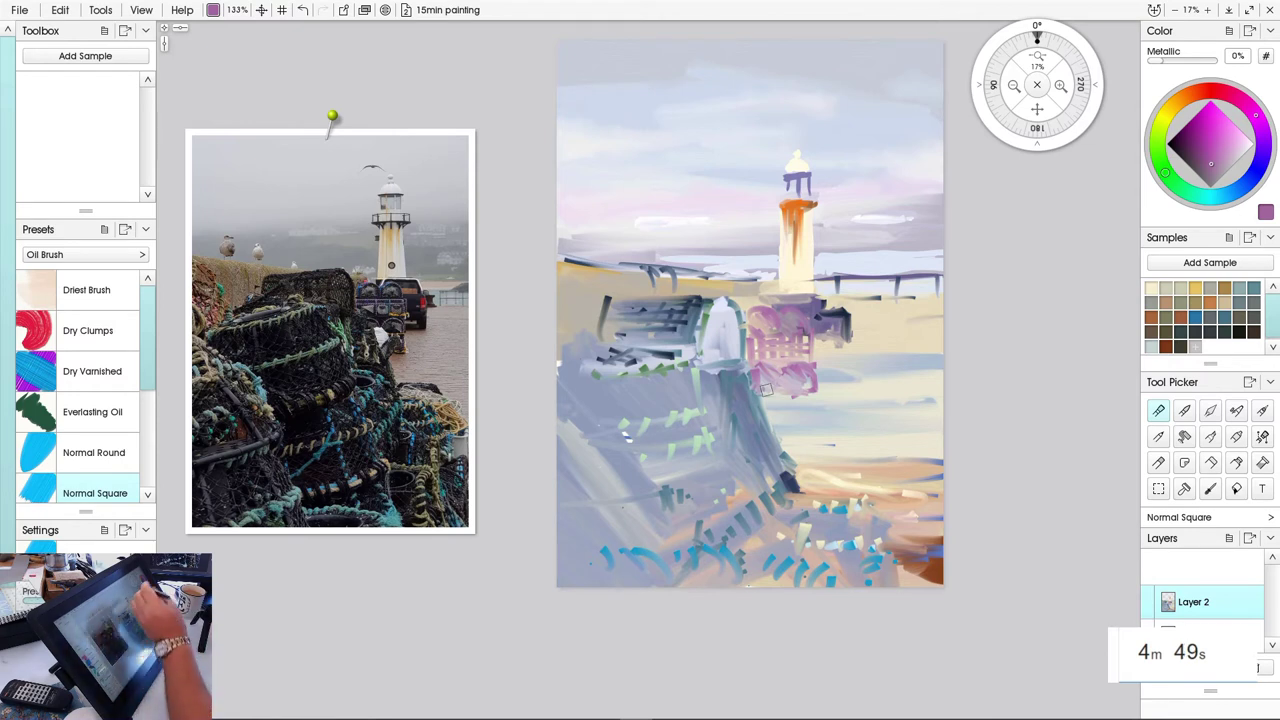
Add muted blue-violet shadow strokes to the purple pot and down the adjoining edge of the pot pile
{"action": "left_click", "coordinate": [1260, 164]}
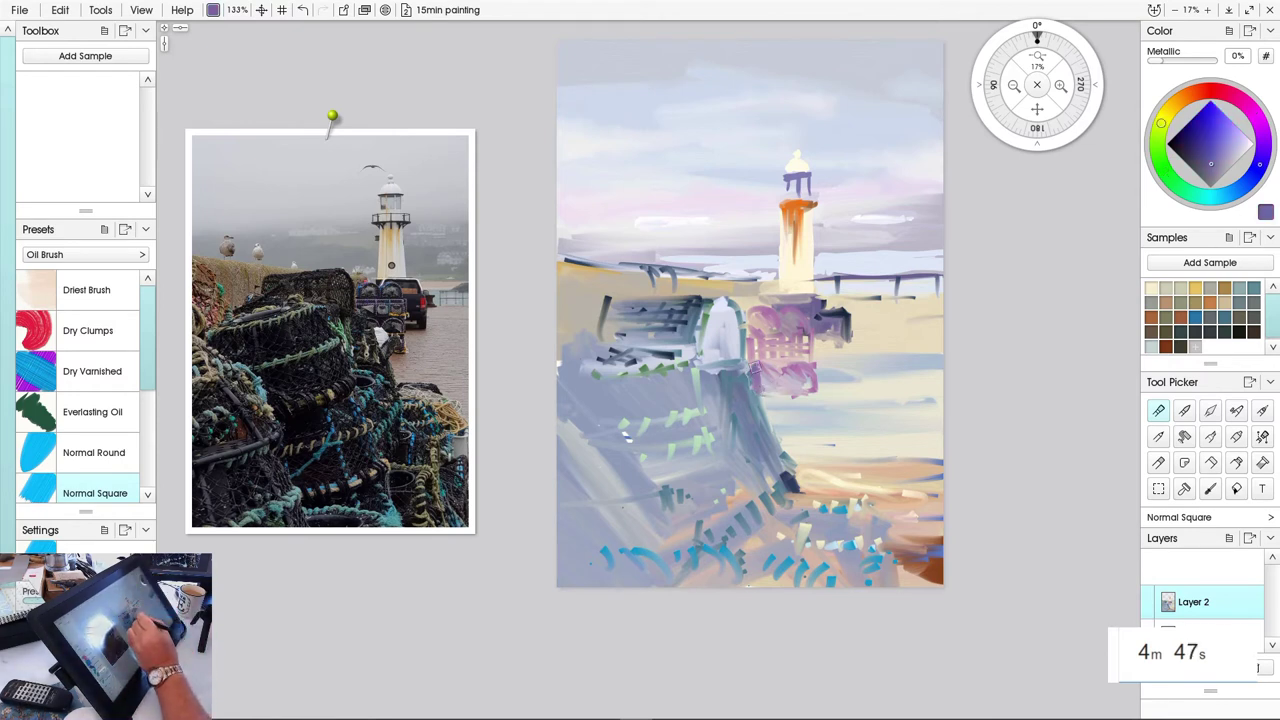
{"action": "mouse_move", "coordinate": [756, 368]}
{"action": "left_mouse_down"}
{"action": "mouse_move", "coordinate": [792, 389]}
{"action": "mouse_move", "coordinate": [792, 372]}
{"action": "mouse_move", "coordinate": [850, 426]}
{"action": "mouse_move", "coordinate": [768, 386]}
{"action": "mouse_move", "coordinate": [807, 392]}
{"action": "mouse_move", "coordinate": [761, 397]}
{"action": "mouse_move", "coordinate": [794, 391]}
{"action": "mouse_move", "coordinate": [756, 391]}
{"action": "mouse_move", "coordinate": [757, 371]}
{"action": "mouse_move", "coordinate": [785, 449]}
{"action": "left_mouse_up"}
{"action": "mouse_move", "coordinate": [773, 316]}
{"action": "left_mouse_down"}
{"action": "mouse_move", "coordinate": [750, 330]}
{"action": "mouse_move", "coordinate": [762, 326]}
{"action": "left_mouse_up"}
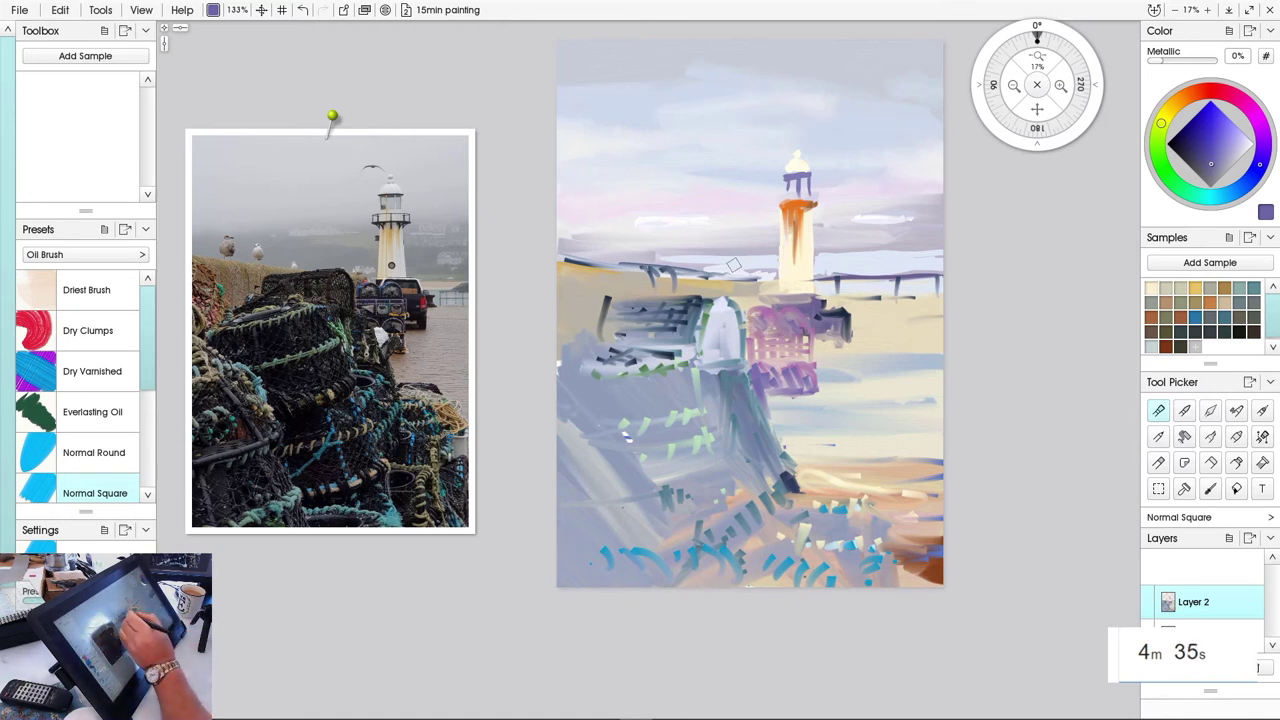
Brush warm sandy-beige strokes along the harbour wall and down the left edge of the pot pile
{"action": "left_click", "coordinate": [1177, 102]}
{"action": "left_click_drag", "start_coordinate": [1240, 144], "coordinate": [1236, 140]}
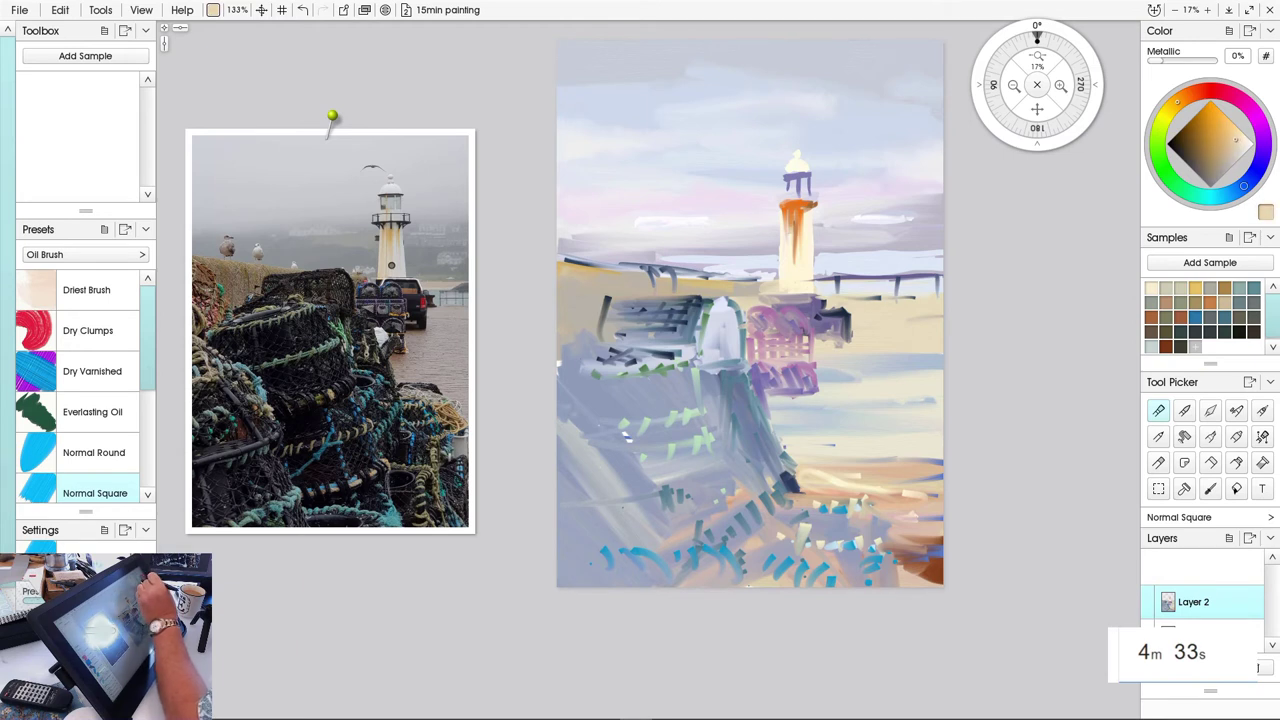
{"action": "mouse_move", "coordinate": [711, 276]}
{"action": "left_mouse_down"}
{"action": "mouse_move", "coordinate": [658, 274]}
{"action": "mouse_move", "coordinate": [741, 284]}
{"action": "mouse_move", "coordinate": [555, 256]}
{"action": "mouse_move", "coordinate": [664, 278]}
{"action": "mouse_move", "coordinate": [637, 271]}
{"action": "mouse_move", "coordinate": [653, 287]}
{"action": "mouse_move", "coordinate": [716, 286]}
{"action": "mouse_move", "coordinate": [614, 290]}
{"action": "mouse_move", "coordinate": [603, 286]}
{"action": "mouse_move", "coordinate": [636, 281]}
{"action": "mouse_move", "coordinate": [589, 268]}
{"action": "mouse_move", "coordinate": [597, 303]}
{"action": "mouse_move", "coordinate": [579, 269]}
{"action": "mouse_move", "coordinate": [594, 318]}
{"action": "mouse_move", "coordinate": [562, 348]}
{"action": "mouse_move", "coordinate": [594, 384]}
{"action": "mouse_move", "coordinate": [557, 322]}
{"action": "mouse_move", "coordinate": [596, 384]}
{"action": "mouse_move", "coordinate": [563, 411]}
{"action": "left_mouse_up"}
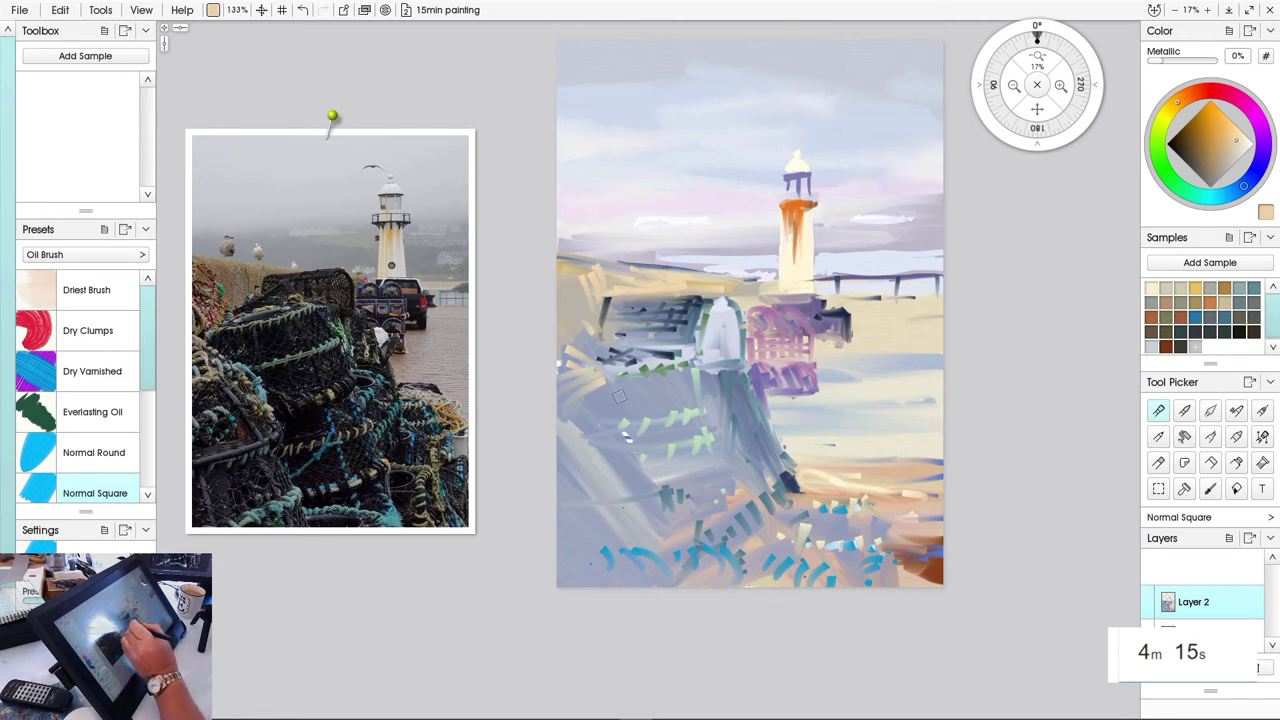
{"action": "left_click_drag", "start_coordinate": [619, 397], "coordinate": [632, 443]}
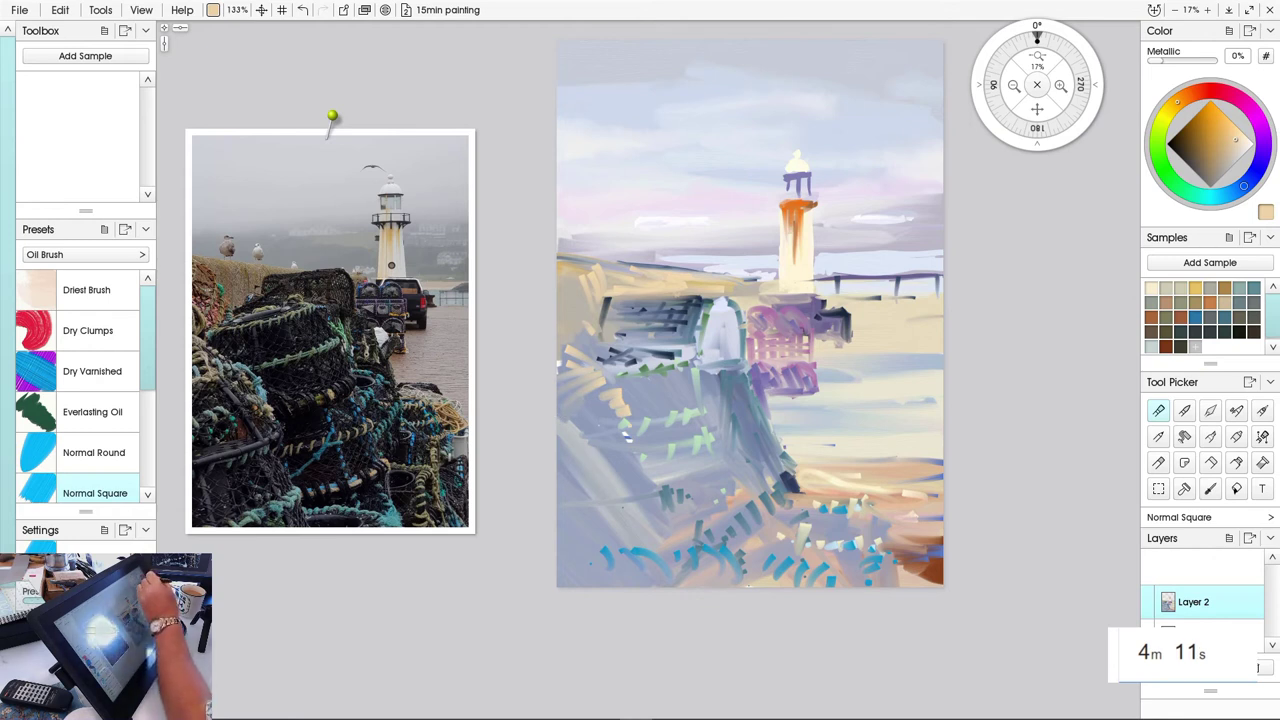
Outline the slanting side and base of the left foreground pot with broad deep indigo strokes, using the Thick Gloss oil brush
{"action": "left_click", "coordinate": [1258, 169]}
{"action": "left_click_drag", "start_coordinate": [1201, 136], "coordinate": [1194, 137]}
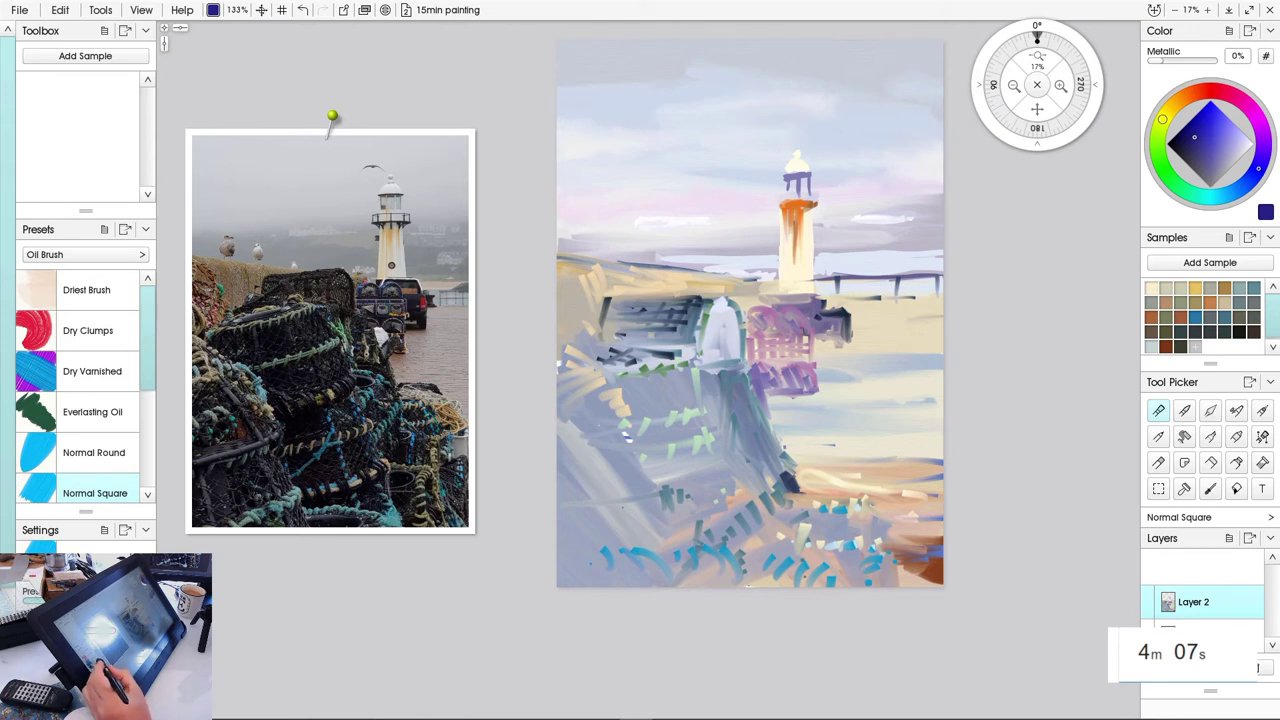
{"action": "scroll", "coordinate": [85, 387], "scroll_direction": "down", "scroll_amount": 3}
{"action": "left_click_drag", "start_coordinate": [148, 395], "coordinate": [148, 411]}
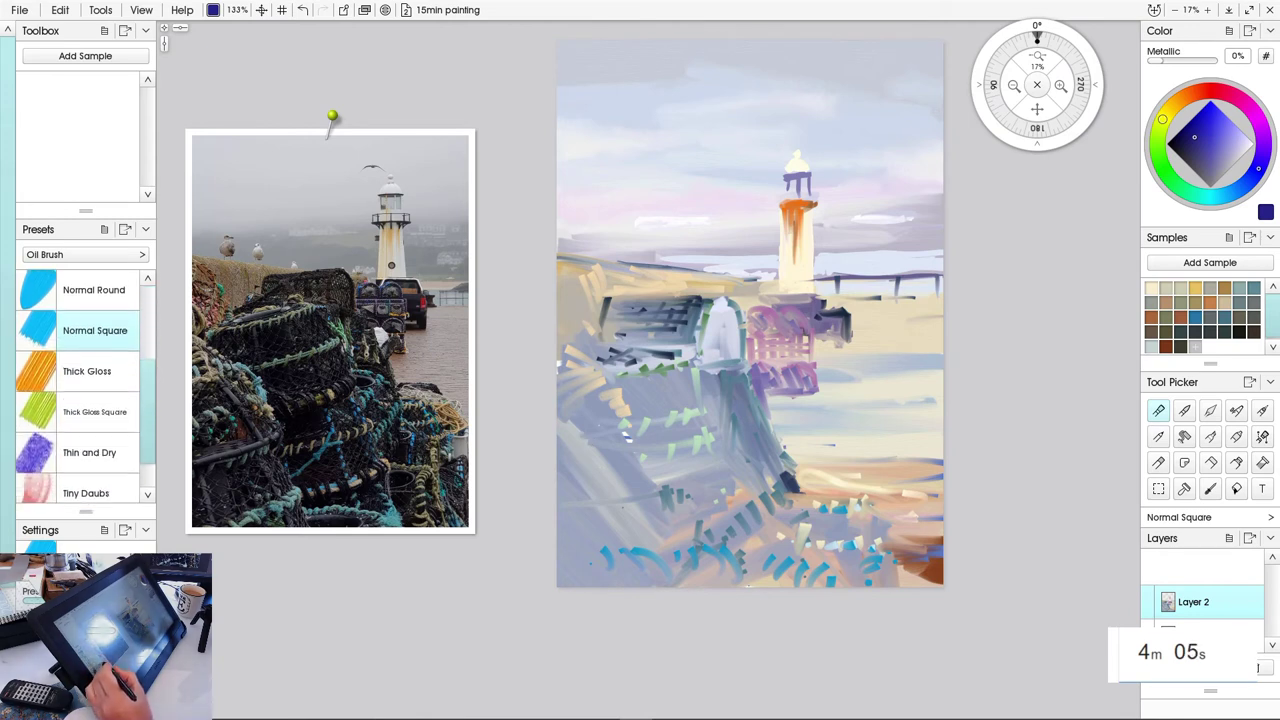
{"action": "left_click", "coordinate": [87, 371]}
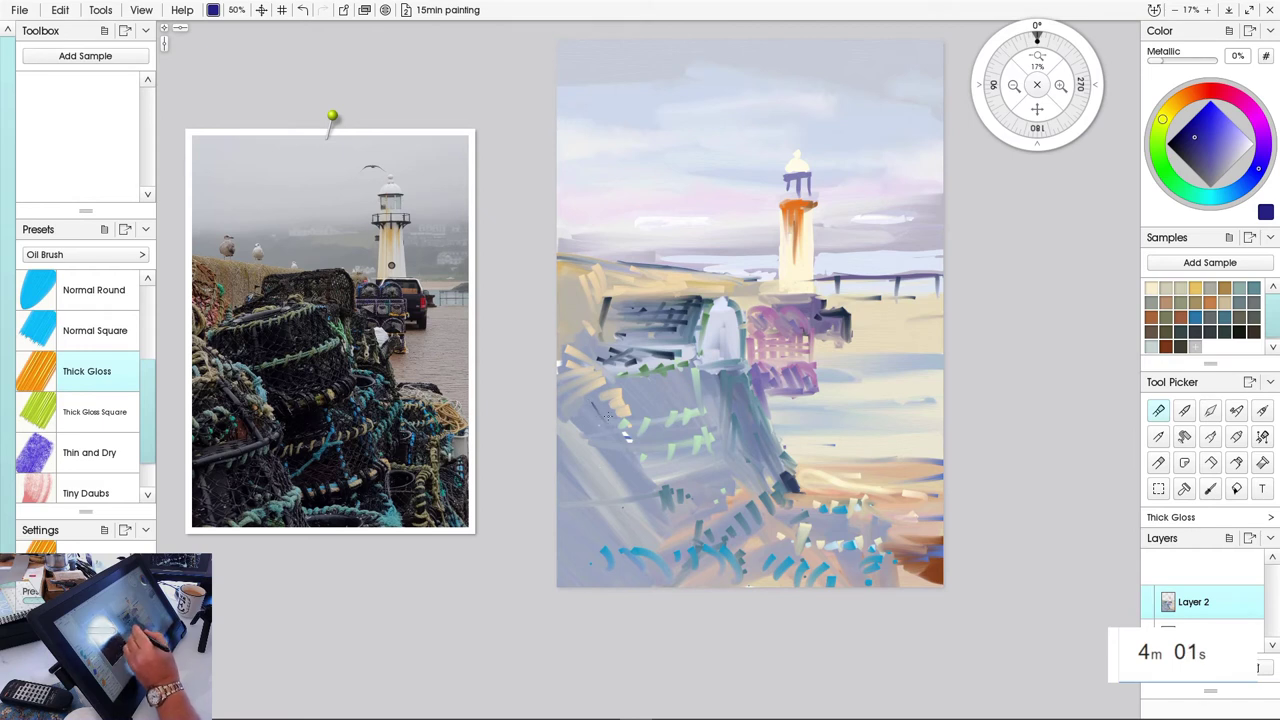
{"action": "mouse_move", "coordinate": [608, 416]}
{"action": "left_mouse_down"}
{"action": "mouse_move", "coordinate": [576, 418]}
{"action": "mouse_move", "coordinate": [590, 393]}
{"action": "mouse_move", "coordinate": [634, 474]}
{"action": "left_mouse_up"}
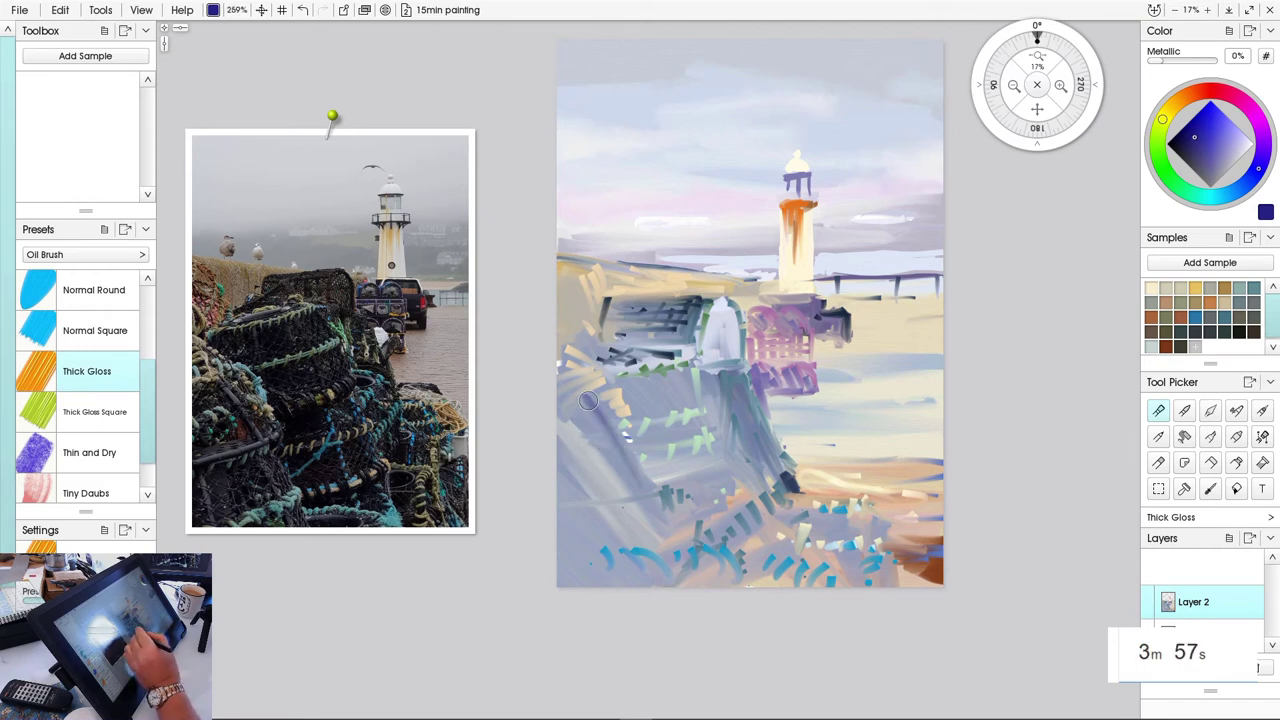
{"action": "left_click_drag", "start_coordinate": [588, 400], "coordinate": [644, 488]}
{"action": "mouse_move", "coordinate": [585, 395]}
{"action": "left_mouse_down"}
{"action": "mouse_move", "coordinate": [640, 487]}
{"action": "mouse_move", "coordinate": [562, 509]}
{"action": "left_mouse_up"}
{"action": "left_click_drag", "start_coordinate": [650, 495], "coordinate": [555, 520]}
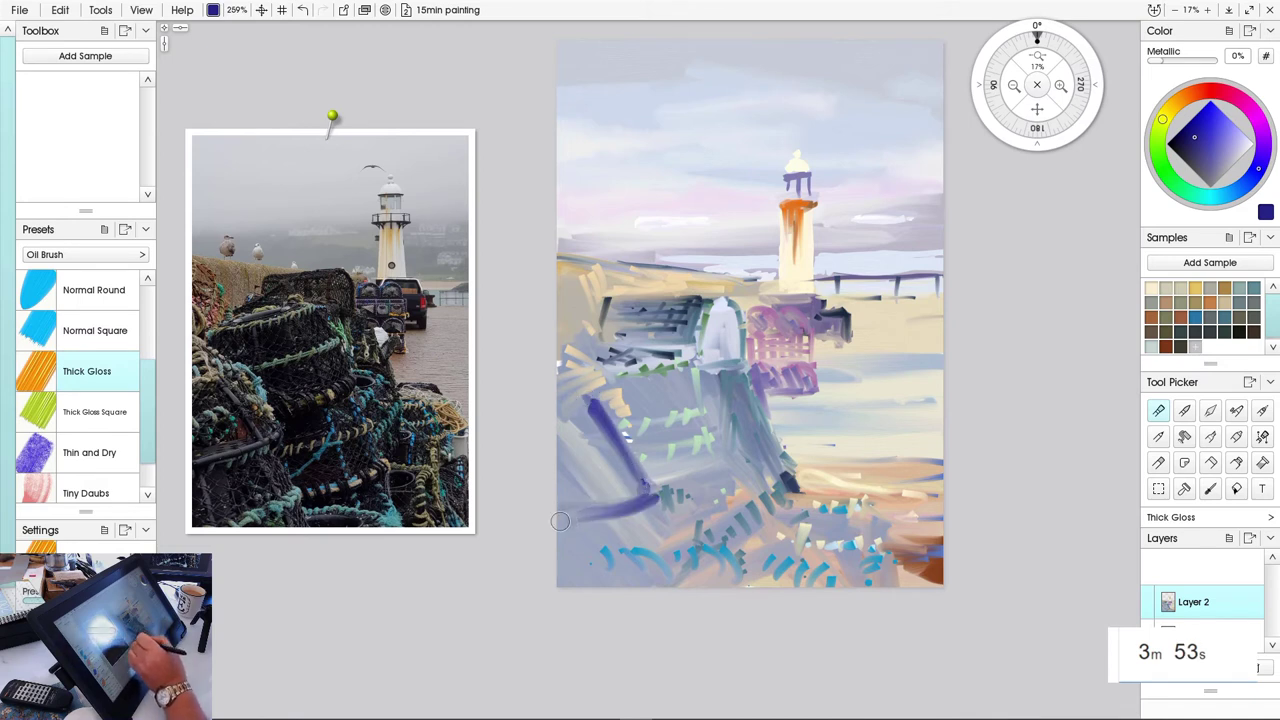
Reinforce the left foreground pot's base in indigo and dab small spots beneath it near the canvas's lower-left corner
{"action": "mouse_move", "coordinate": [645, 497]}
{"action": "left_mouse_down"}
{"action": "mouse_move", "coordinate": [571, 520]}
{"action": "mouse_move", "coordinate": [660, 499]}
{"action": "mouse_move", "coordinate": [600, 523]}
{"action": "mouse_move", "coordinate": [574, 518]}
{"action": "mouse_move", "coordinate": [570, 552]}
{"action": "mouse_move", "coordinate": [598, 558]}
{"action": "left_mouse_up"}
{"action": "left_click", "coordinate": [604, 573]}
{"action": "left_click", "coordinate": [608, 584]}
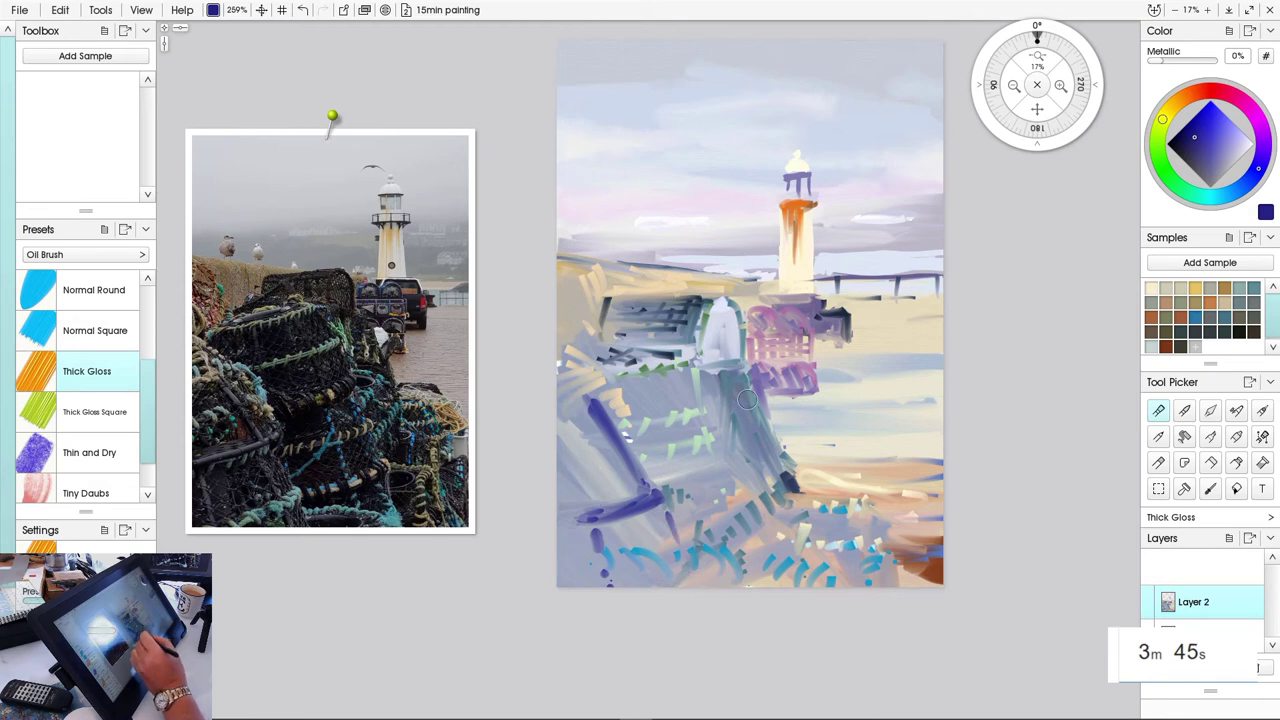
Add thin pale cream strokes around the left foreground pot's indigo base with a smaller 117% brush
{"action": "left_click", "coordinate": [1152, 288]}
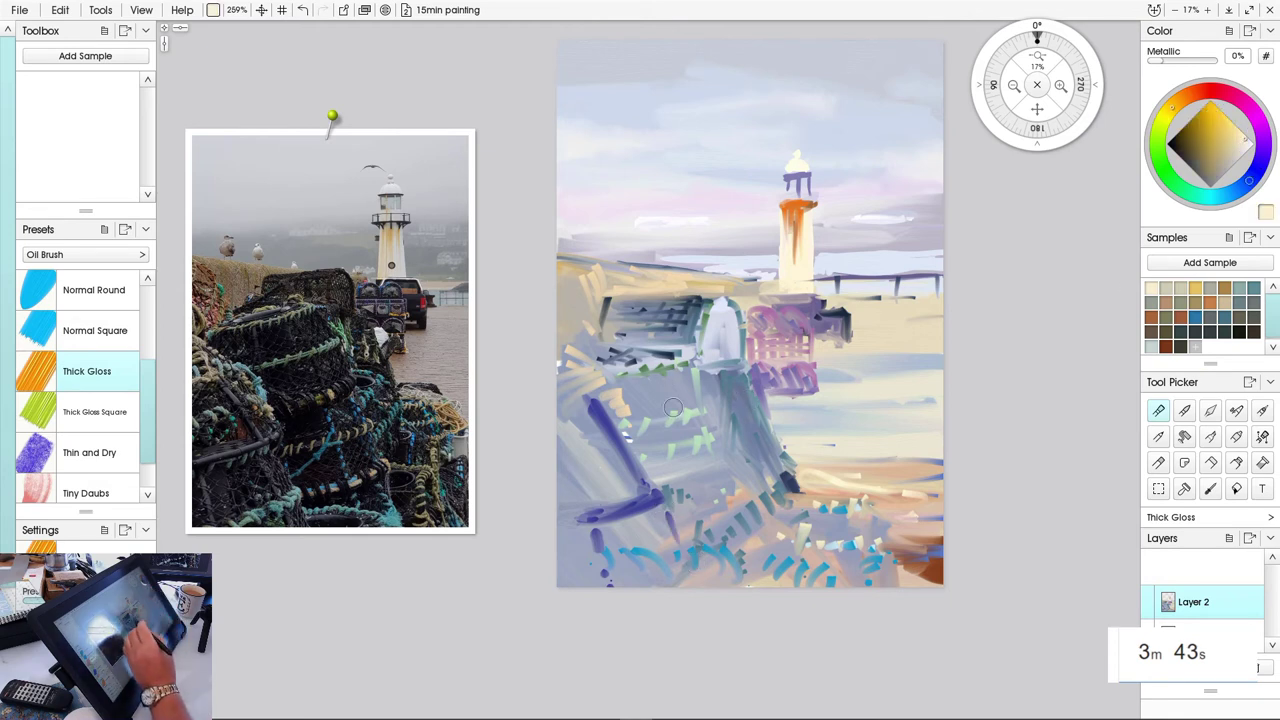
{"action": "key", "text": "["}
{"action": "mouse_move", "coordinate": [646, 518]}
{"action": "left_mouse_down"}
{"action": "mouse_move", "coordinate": [666, 526]}
{"action": "mouse_move", "coordinate": [644, 542]}
{"action": "left_mouse_up"}
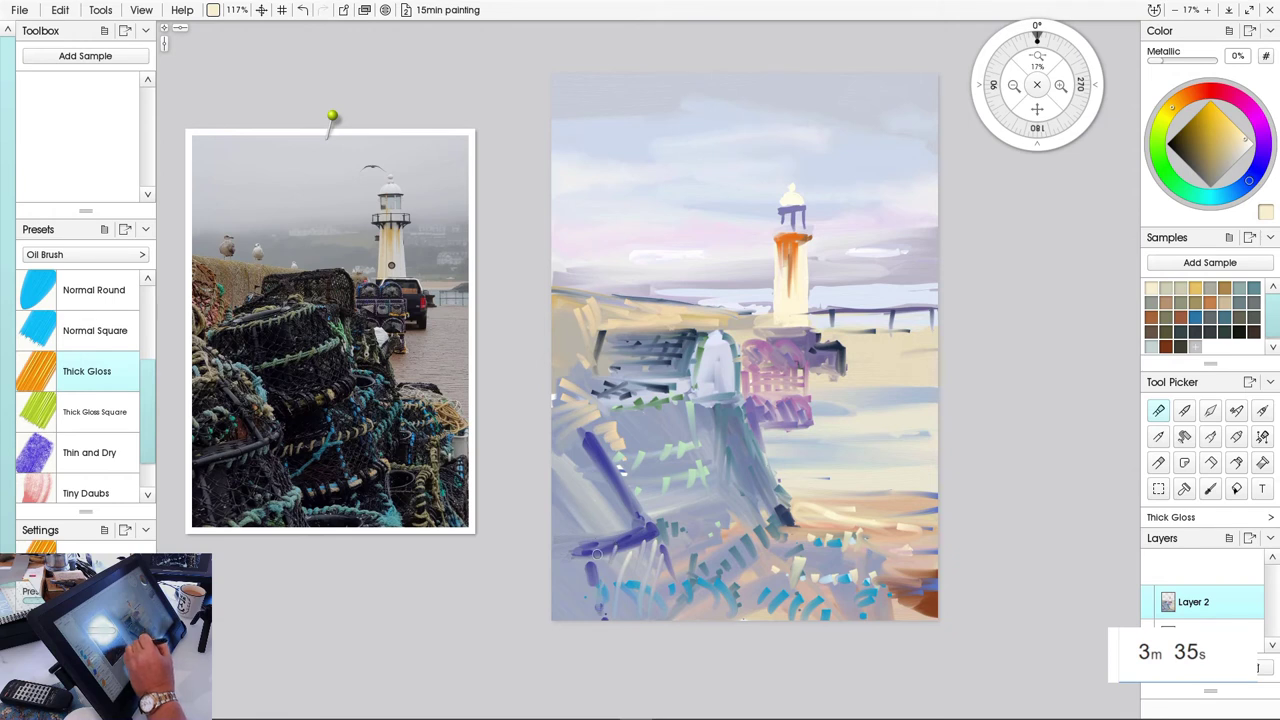
{"action": "mouse_move", "coordinate": [597, 554]}
{"action": "left_mouse_down"}
{"action": "mouse_move", "coordinate": [586, 597]}
{"action": "mouse_move", "coordinate": [576, 559]}
{"action": "mouse_move", "coordinate": [551, 592]}
{"action": "left_mouse_up"}
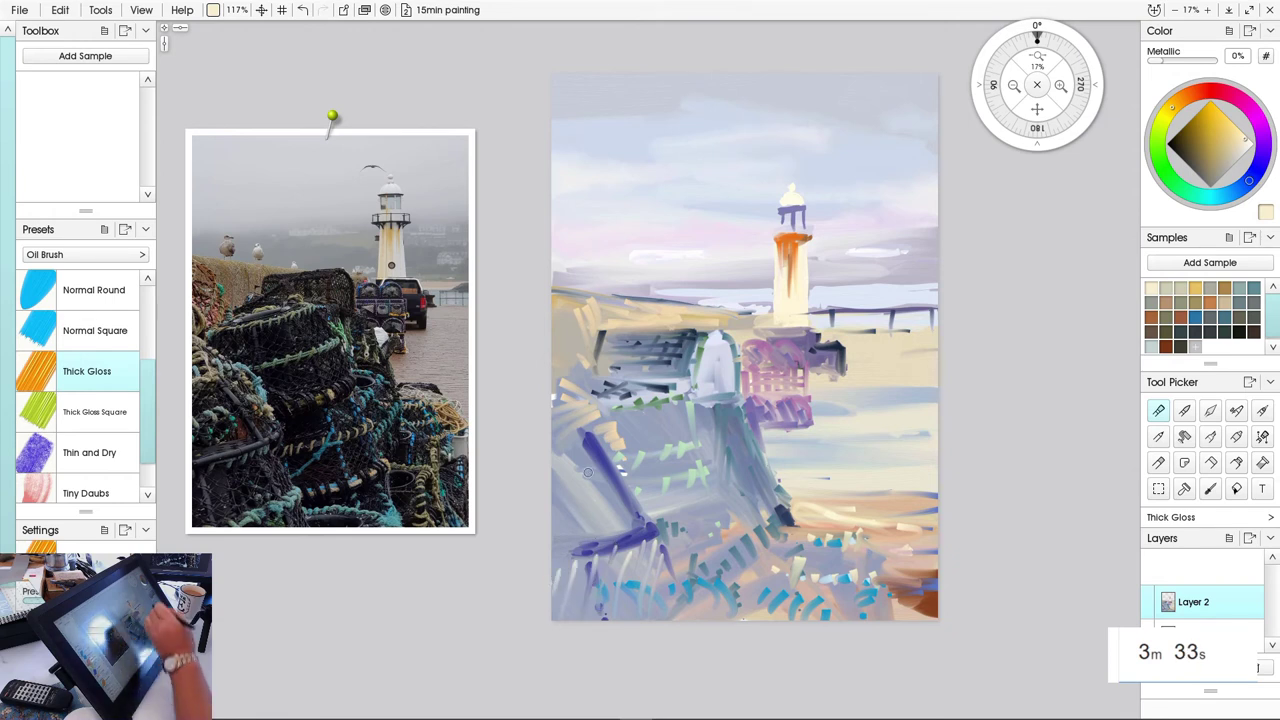
Hatch light blue rope-like strokes across the area beneath the left foreground pot's base
{"action": "left_click", "coordinate": [1242, 187]}
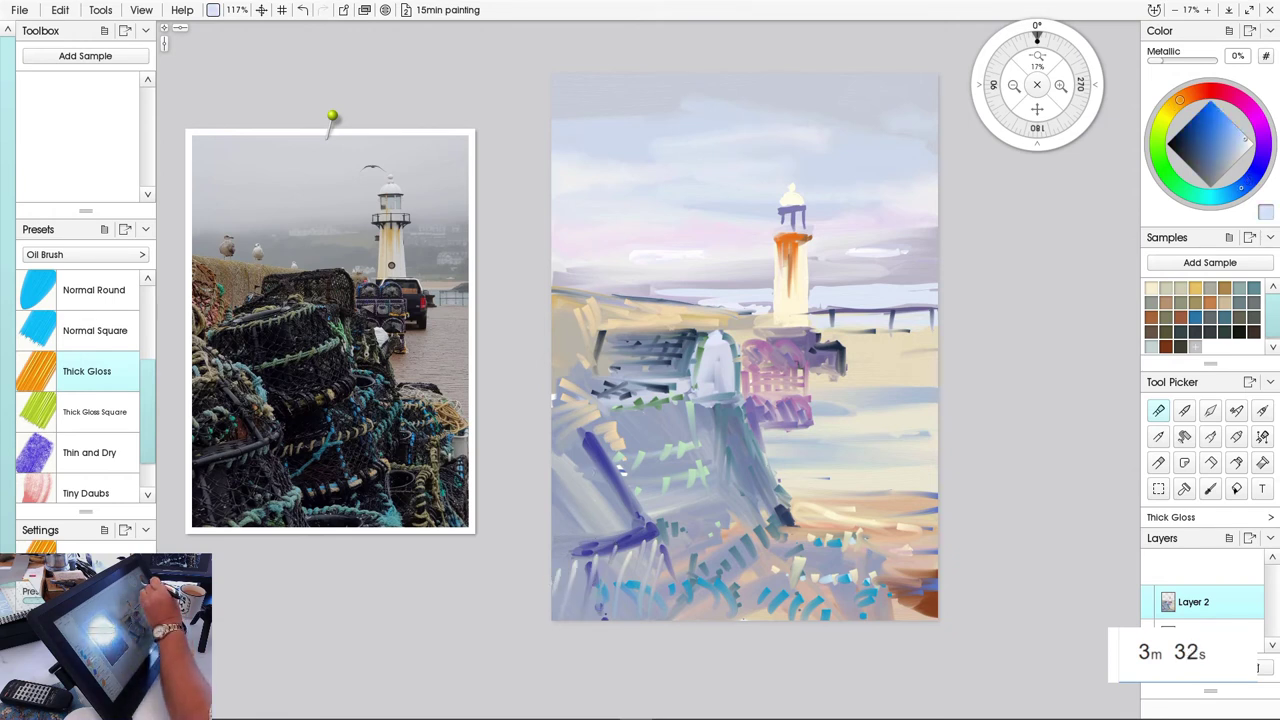
{"action": "left_click", "coordinate": [620, 502], "text": "alt"}
{"action": "mouse_move", "coordinate": [619, 545]}
{"action": "left_mouse_down"}
{"action": "mouse_move", "coordinate": [643, 556]}
{"action": "mouse_move", "coordinate": [646, 584]}
{"action": "left_mouse_up"}
{"action": "mouse_move", "coordinate": [566, 562]}
{"action": "left_mouse_down"}
{"action": "mouse_move", "coordinate": [649, 608]}
{"action": "mouse_move", "coordinate": [552, 574]}
{"action": "mouse_move", "coordinate": [614, 606]}
{"action": "left_mouse_up"}
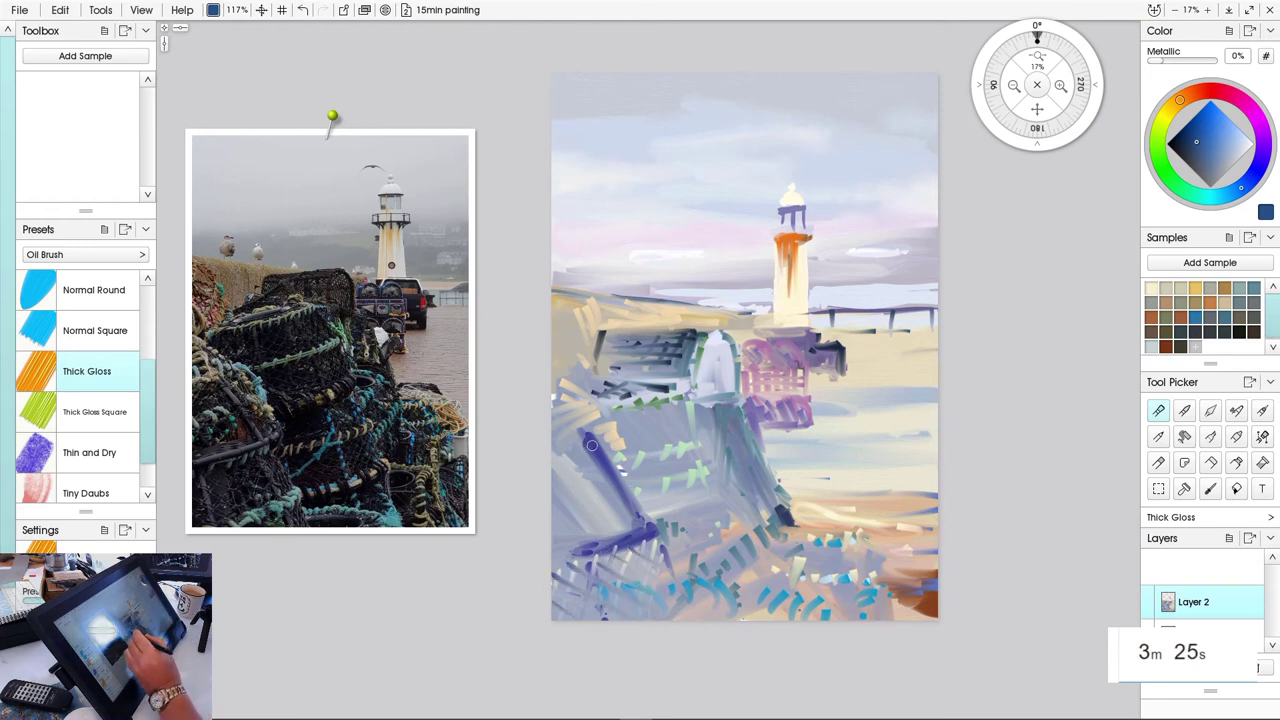
Hatch dark blue strokes across the left foreground pot and the central pot with the 117% brush
{"action": "mouse_move", "coordinate": [591, 445]}
{"action": "left_mouse_down"}
{"action": "mouse_move", "coordinate": [563, 485]}
{"action": "mouse_move", "coordinate": [616, 475]}
{"action": "mouse_move", "coordinate": [605, 482]}
{"action": "mouse_move", "coordinate": [626, 488]}
{"action": "mouse_move", "coordinate": [567, 534]}
{"action": "left_mouse_up"}
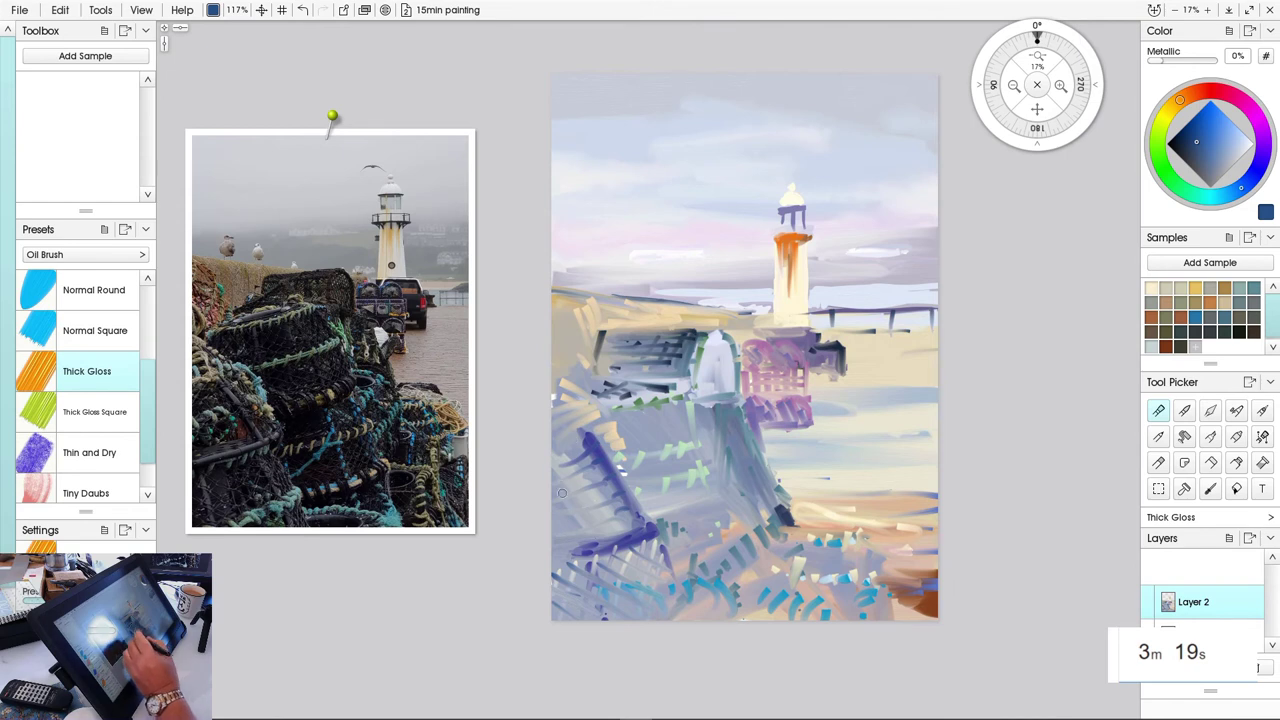
{"action": "left_click_drag", "start_coordinate": [562, 462], "coordinate": [556, 545]}
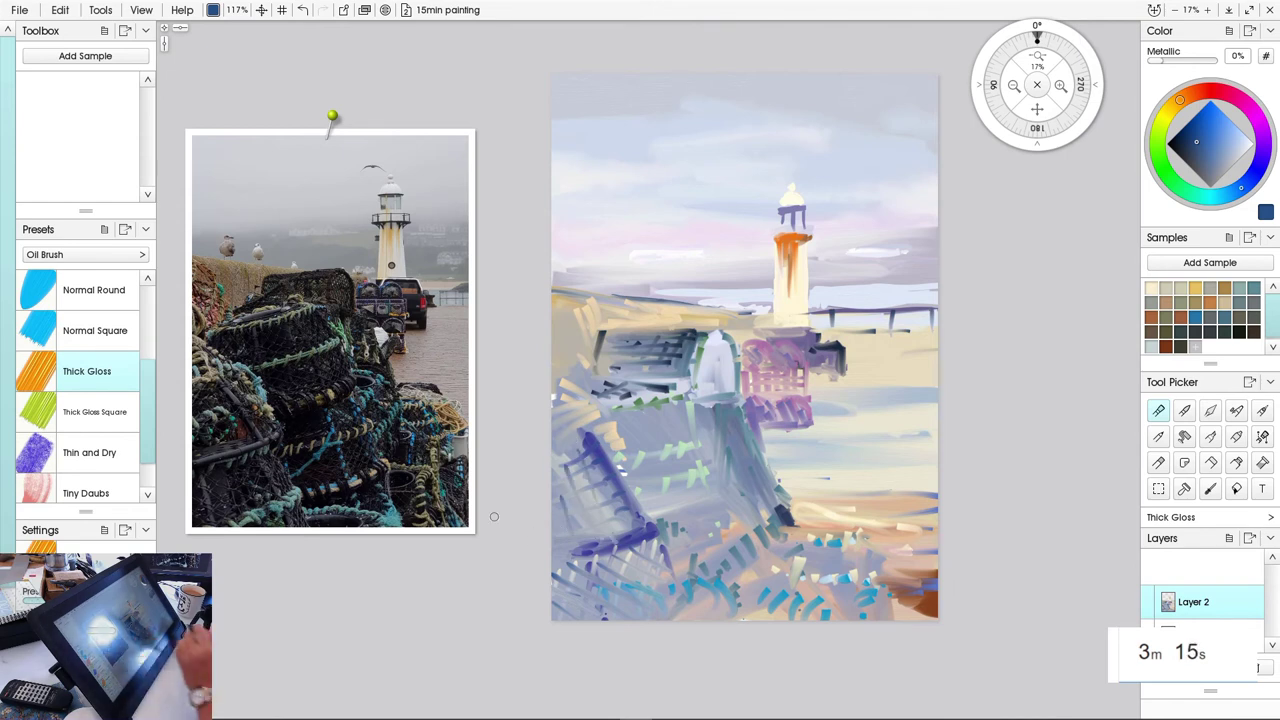
{"action": "left_click_drag", "start_coordinate": [691, 412], "coordinate": [714, 472]}
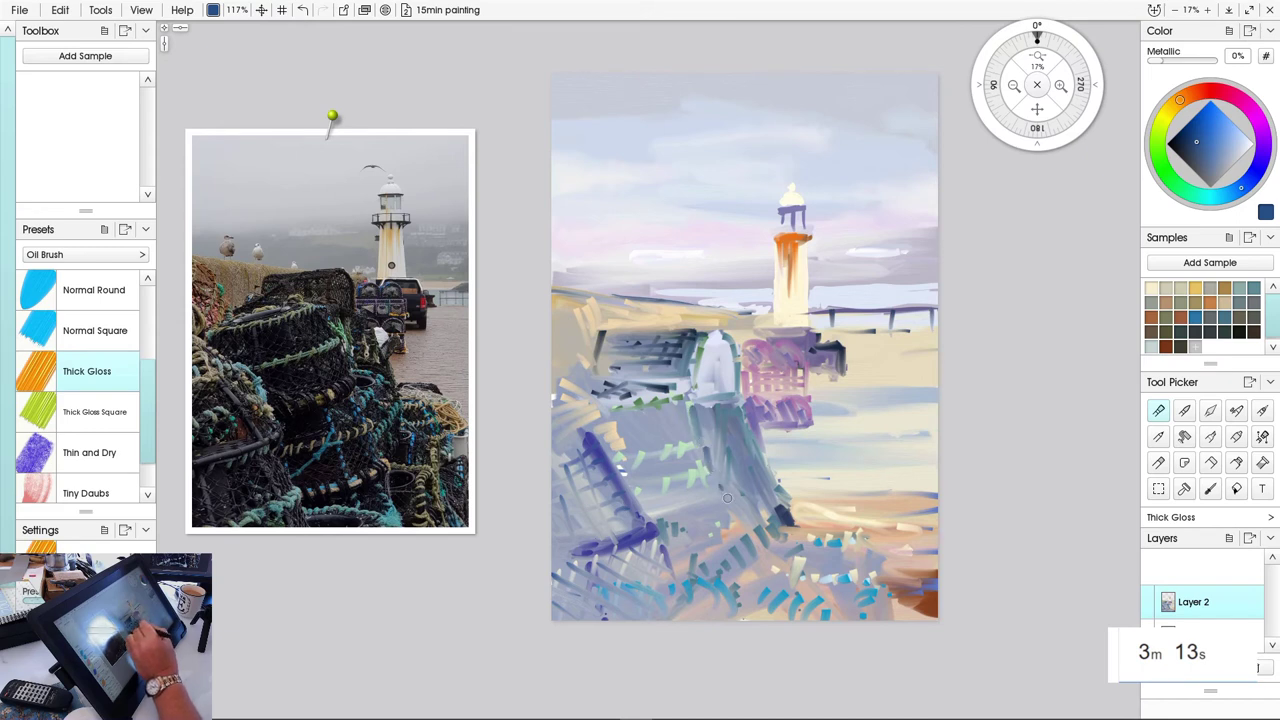
Add a new layer and paint broad dark purple strokes along the left foreground pot's slanting side, enlarging the brush to over 220%
{"action": "left_click", "coordinate": [1192, 667]}
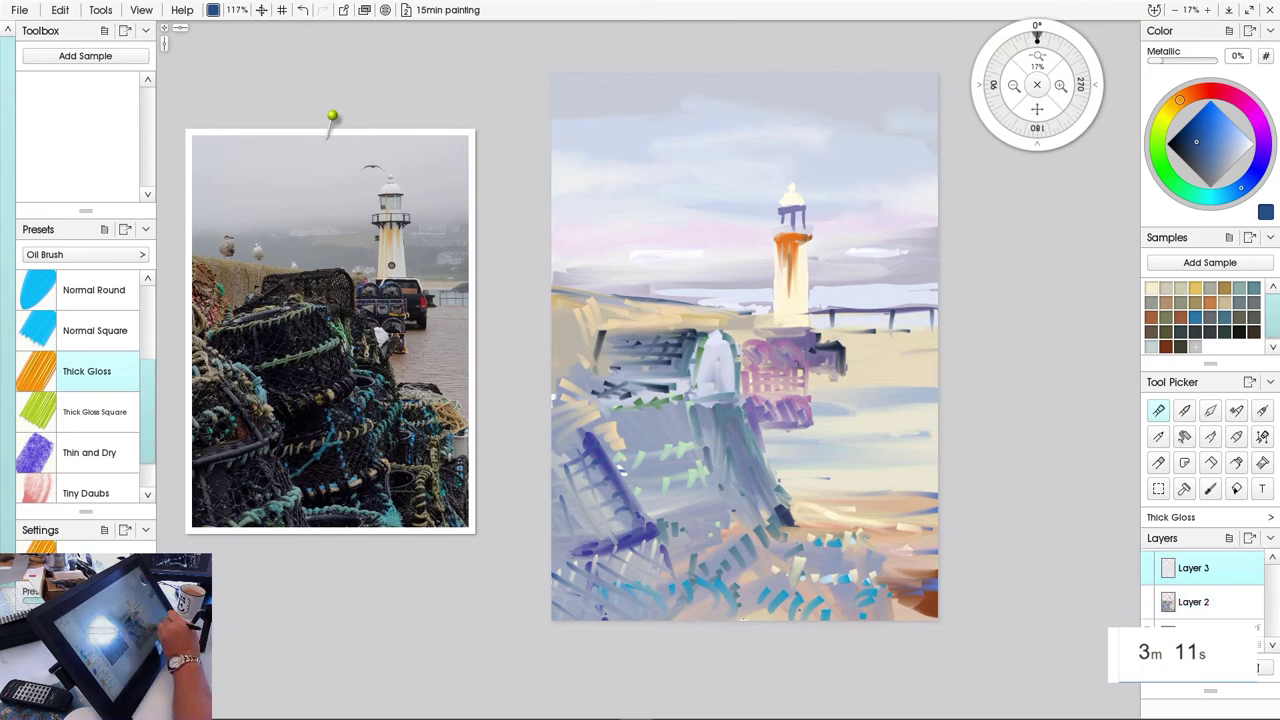
{"action": "left_click", "coordinate": [1187, 138]}
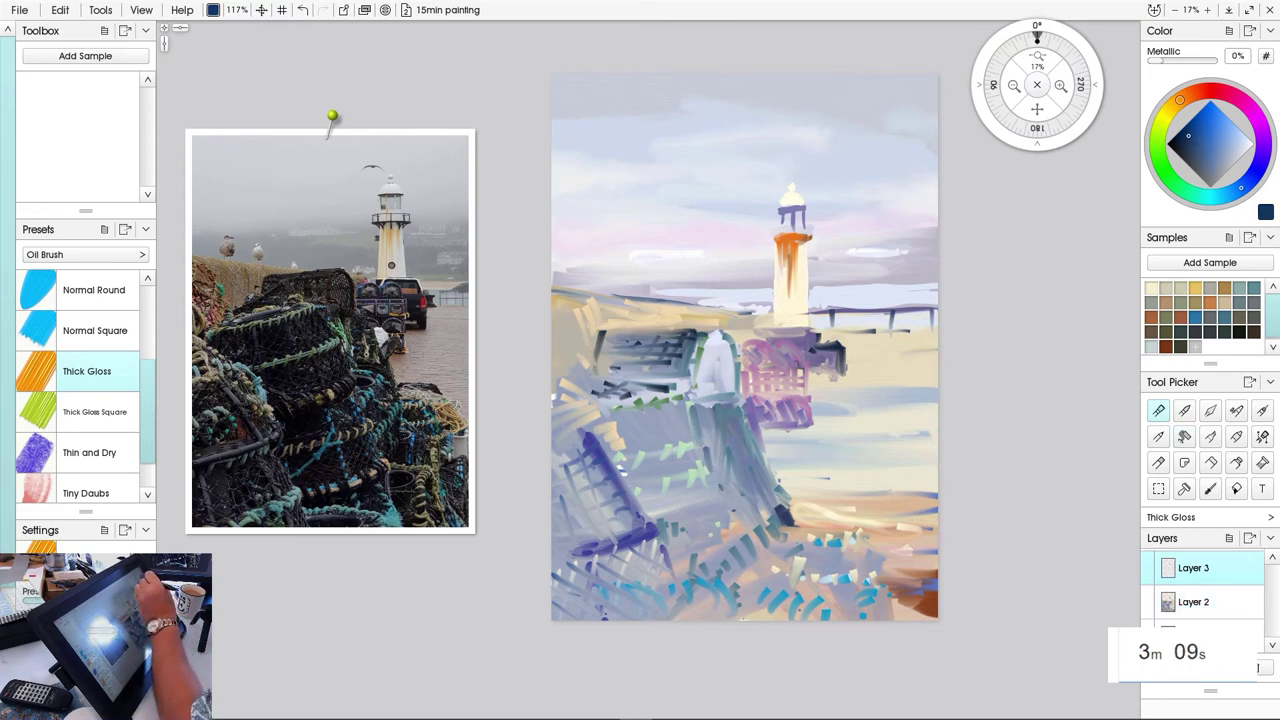
{"action": "left_click", "coordinate": [1264, 141]}
{"action": "left_click", "coordinate": [1184, 139]}
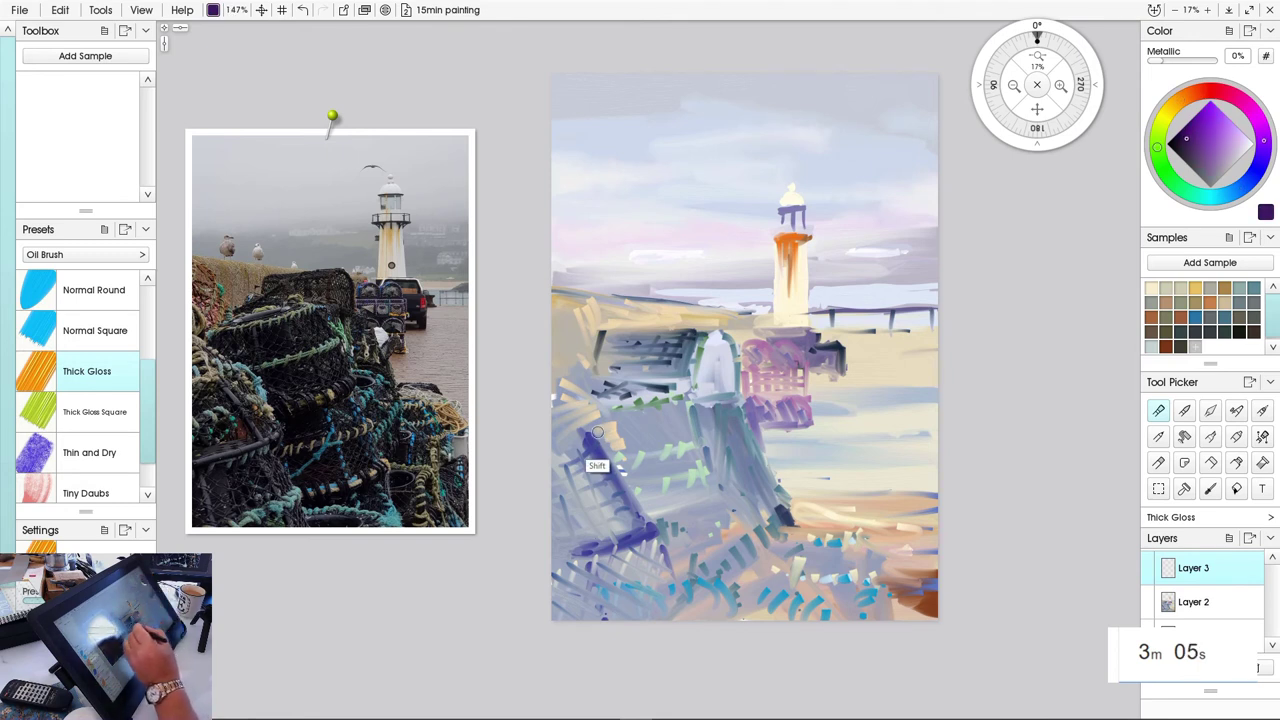
{"action": "left_click_drag", "start_coordinate": [588, 432], "coordinate": [660, 534]}
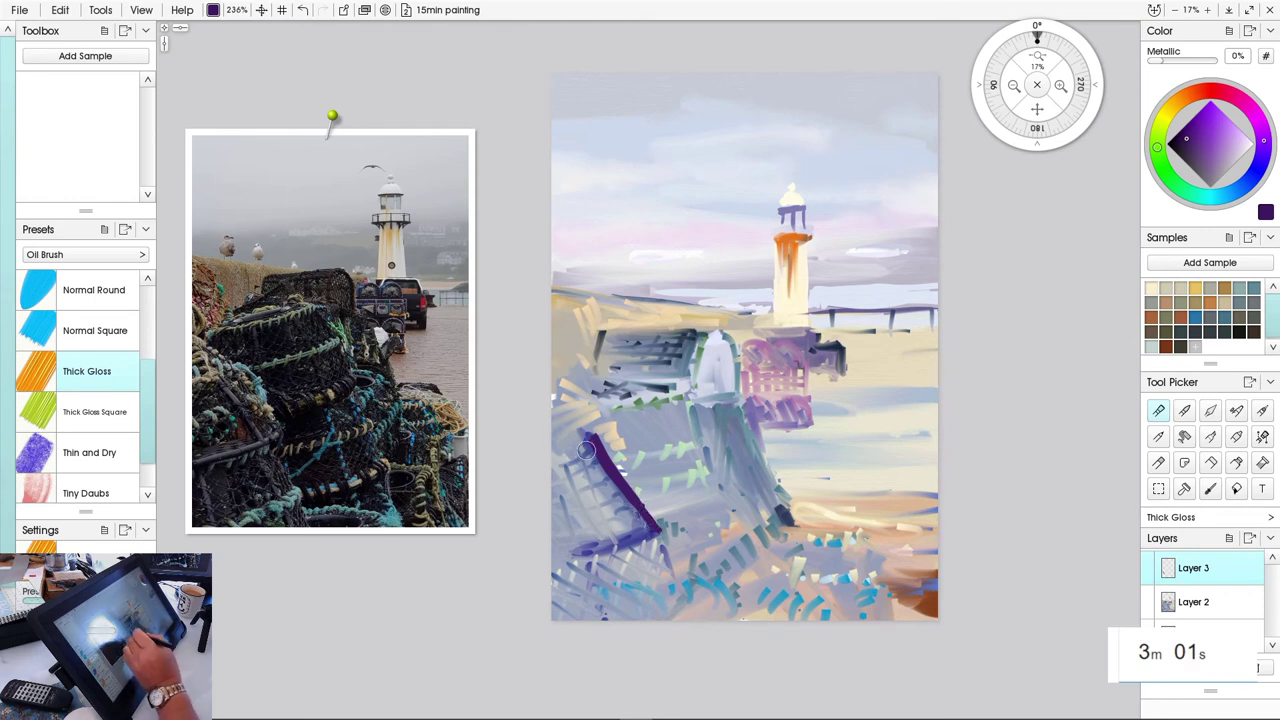
{"action": "key", "text": "bracketleft"}
{"action": "left_click_drag", "start_coordinate": [590, 432], "coordinate": [621, 506]}
{"action": "left_click_drag", "start_coordinate": [583, 455], "coordinate": [610, 523]}
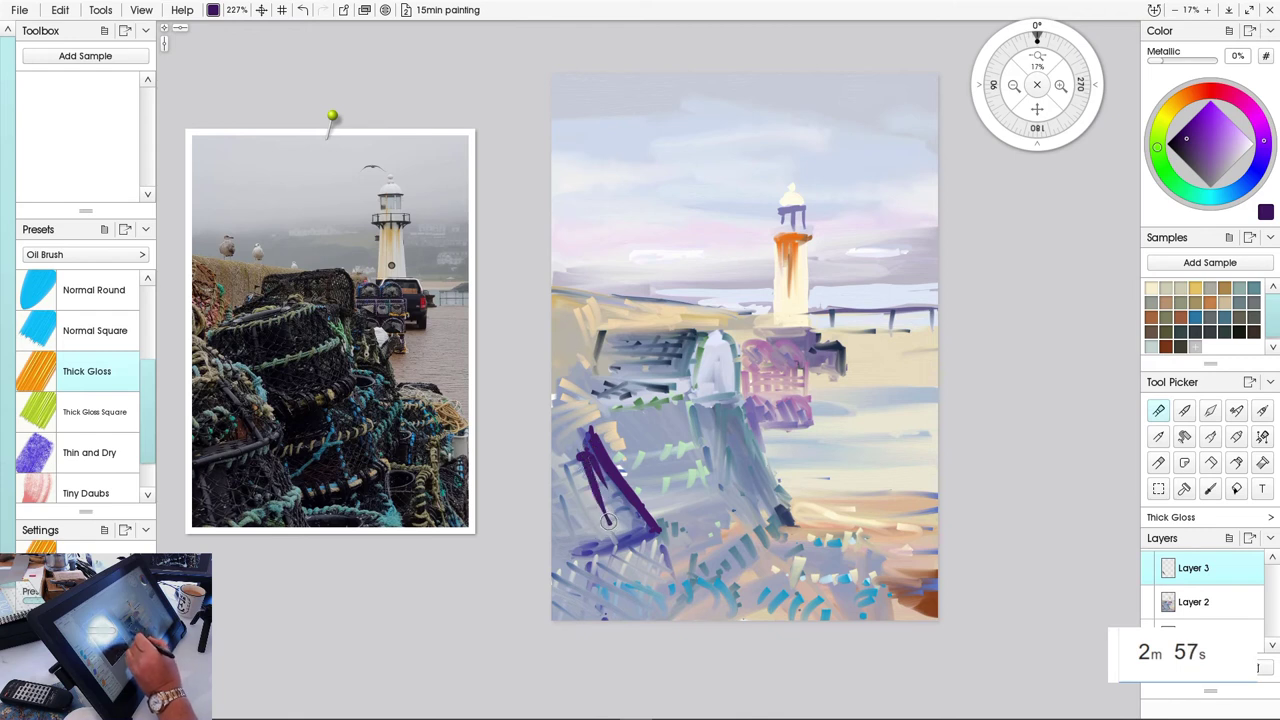
Draw thin crisscrossing dark purple netting lines over the central pot with the brush reduced to 57%
{"action": "left_click_drag", "start_coordinate": [581, 460], "coordinate": [566, 460]}
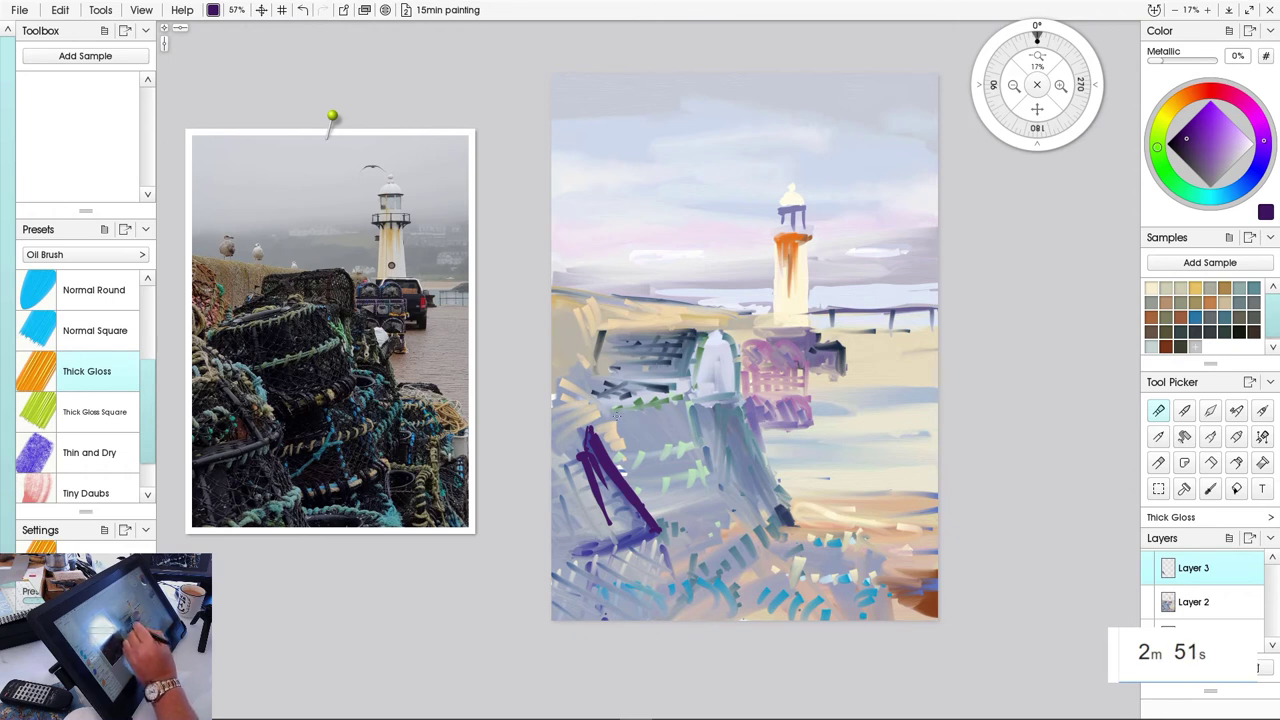
{"action": "left_click_drag", "start_coordinate": [618, 411], "coordinate": [633, 454]}
{"action": "mouse_move", "coordinate": [622, 411]}
{"action": "left_mouse_down"}
{"action": "mouse_move", "coordinate": [662, 497]}
{"action": "mouse_move", "coordinate": [652, 462]}
{"action": "left_mouse_up"}
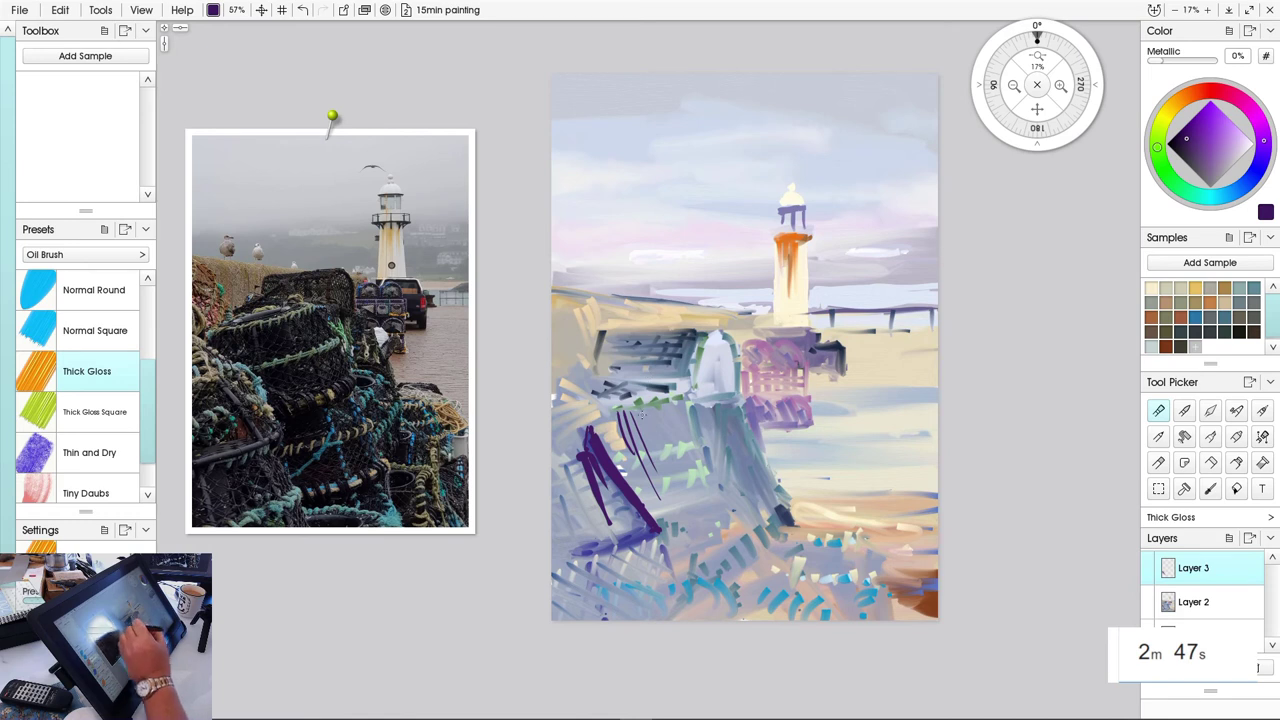
{"action": "mouse_move", "coordinate": [632, 408]}
{"action": "left_mouse_down"}
{"action": "mouse_move", "coordinate": [660, 472]}
{"action": "mouse_move", "coordinate": [678, 468]}
{"action": "mouse_move", "coordinate": [674, 506]}
{"action": "left_mouse_up"}
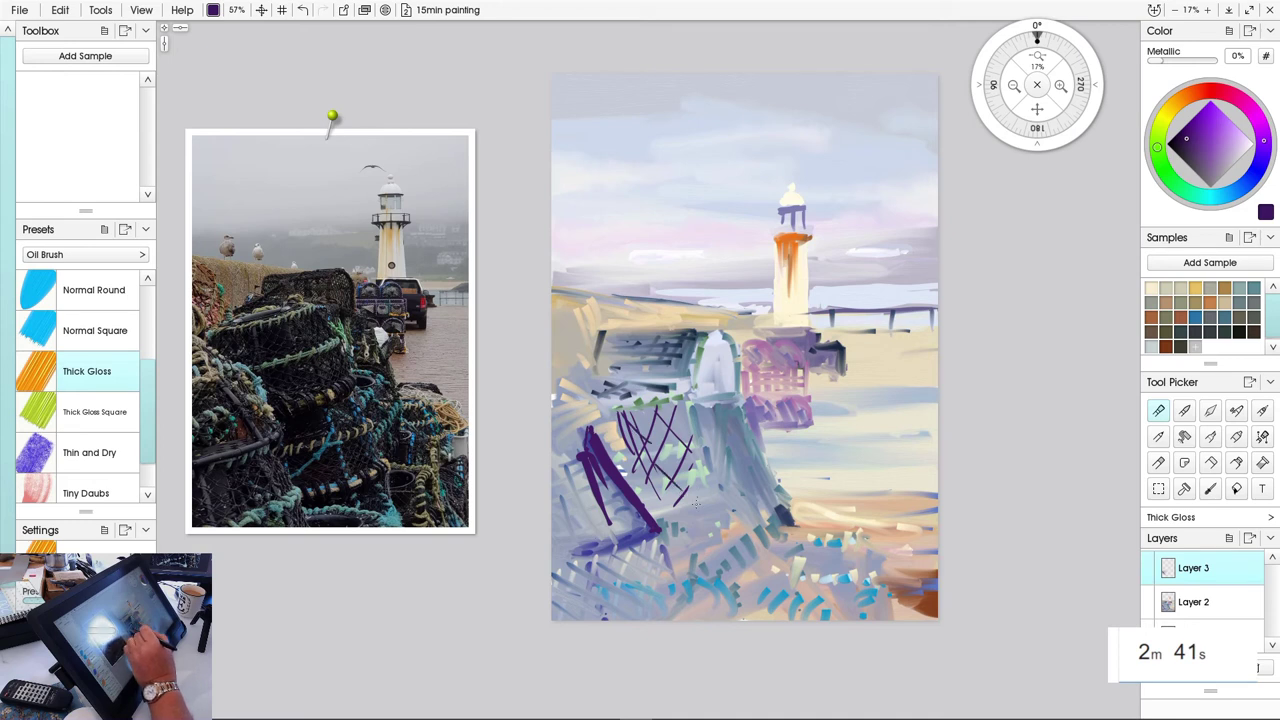
{"action": "mouse_move", "coordinate": [656, 485]}
{"action": "left_mouse_down"}
{"action": "mouse_move", "coordinate": [688, 503]}
{"action": "mouse_move", "coordinate": [664, 507]}
{"action": "left_mouse_up"}
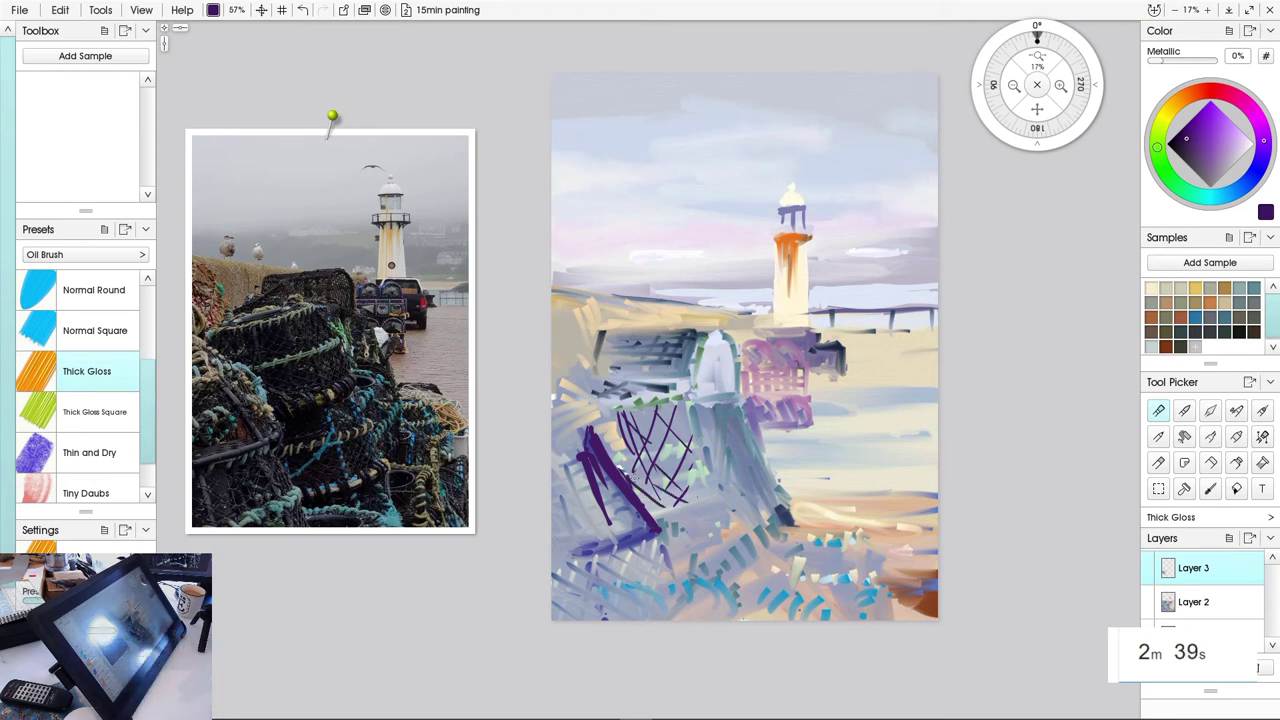
Smear the dark purple side strokes and netting lines with the Hard Wet Blender knife at 210%
{"action": "left_click", "coordinate": [1210, 411]}
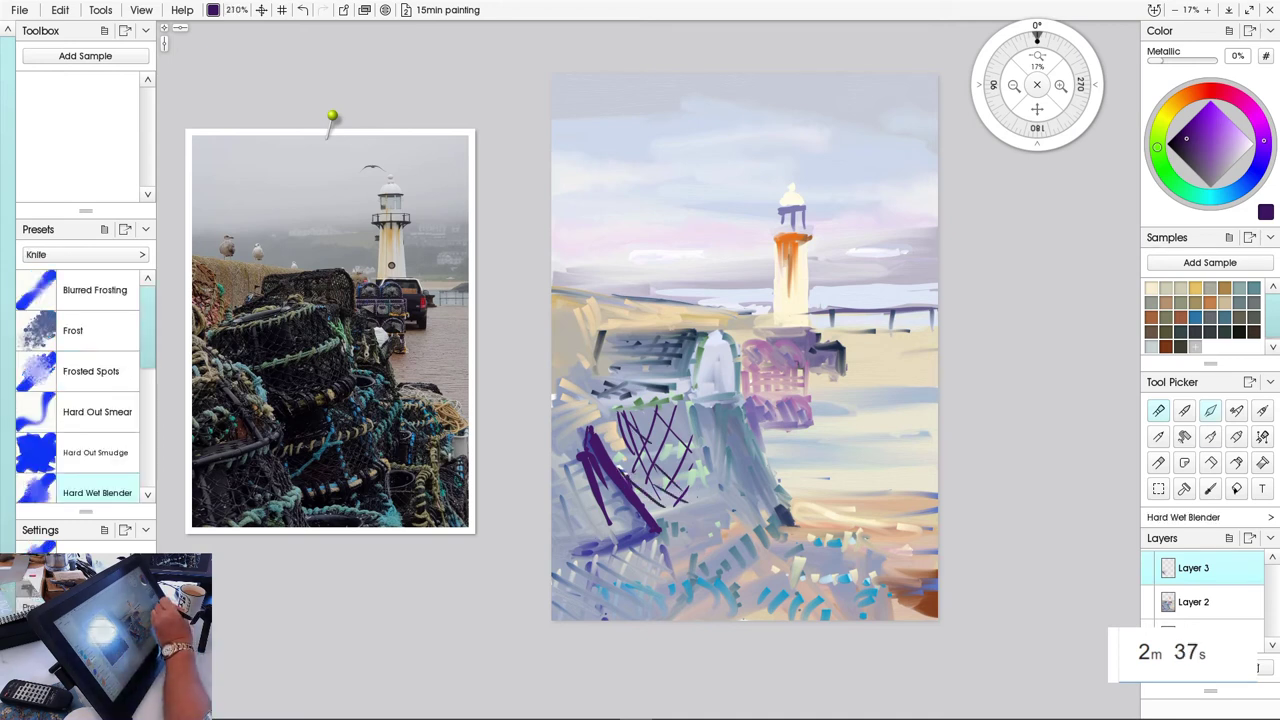
{"action": "mouse_move", "coordinate": [645, 499]}
{"action": "left_mouse_down"}
{"action": "mouse_move", "coordinate": [656, 528]}
{"action": "mouse_move", "coordinate": [606, 480]}
{"action": "mouse_move", "coordinate": [598, 498]}
{"action": "mouse_move", "coordinate": [578, 432]}
{"action": "mouse_move", "coordinate": [590, 420]}
{"action": "mouse_move", "coordinate": [624, 442]}
{"action": "mouse_move", "coordinate": [622, 418]}
{"action": "mouse_move", "coordinate": [652, 438]}
{"action": "mouse_move", "coordinate": [670, 408]}
{"action": "mouse_move", "coordinate": [705, 515]}
{"action": "mouse_move", "coordinate": [652, 432]}
{"action": "mouse_move", "coordinate": [680, 485]}
{"action": "mouse_move", "coordinate": [690, 455]}
{"action": "mouse_move", "coordinate": [766, 560]}
{"action": "left_mouse_up"}
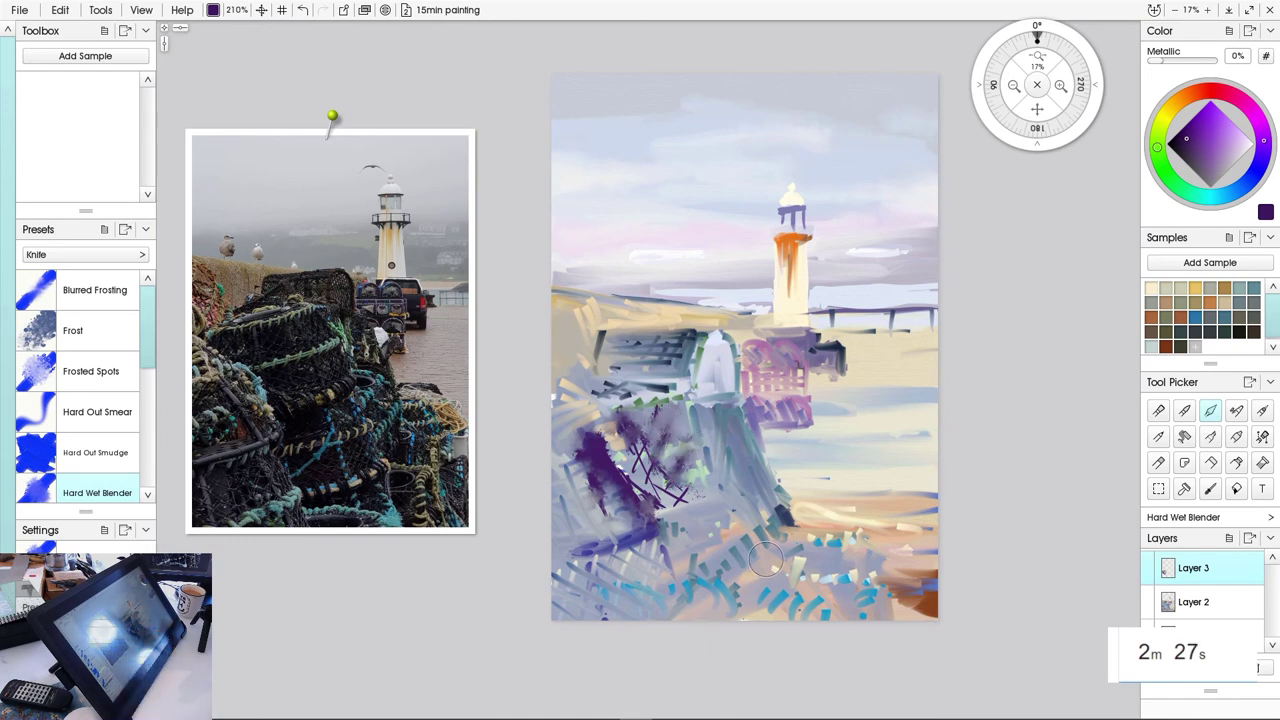
{"action": "mouse_move", "coordinate": [592, 450]}
{"action": "left_mouse_down"}
{"action": "mouse_move", "coordinate": [573, 399]}
{"action": "mouse_move", "coordinate": [579, 485]}
{"action": "left_mouse_up"}
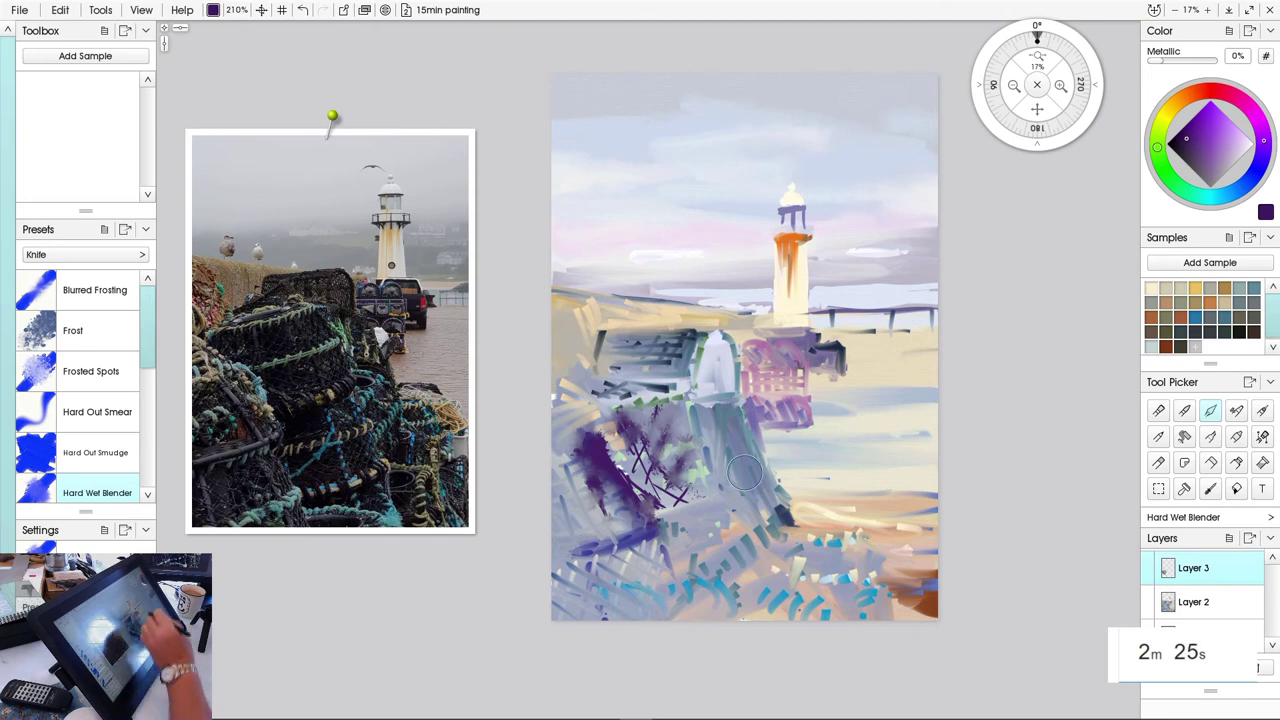
Paint muted mauve strokes over the blended purple pots with the Thick Gloss oil brush at 57%
{"action": "left_click", "coordinate": [1220, 161]}
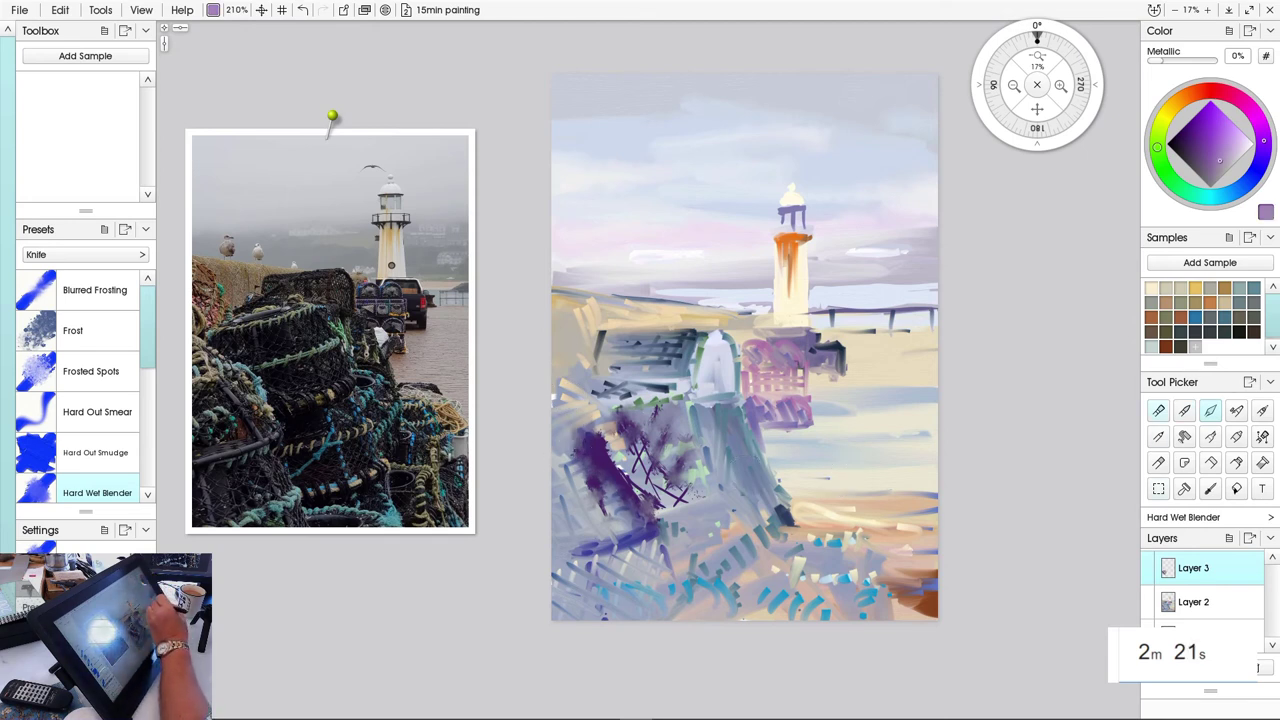
{"action": "left_click", "coordinate": [1158, 410]}
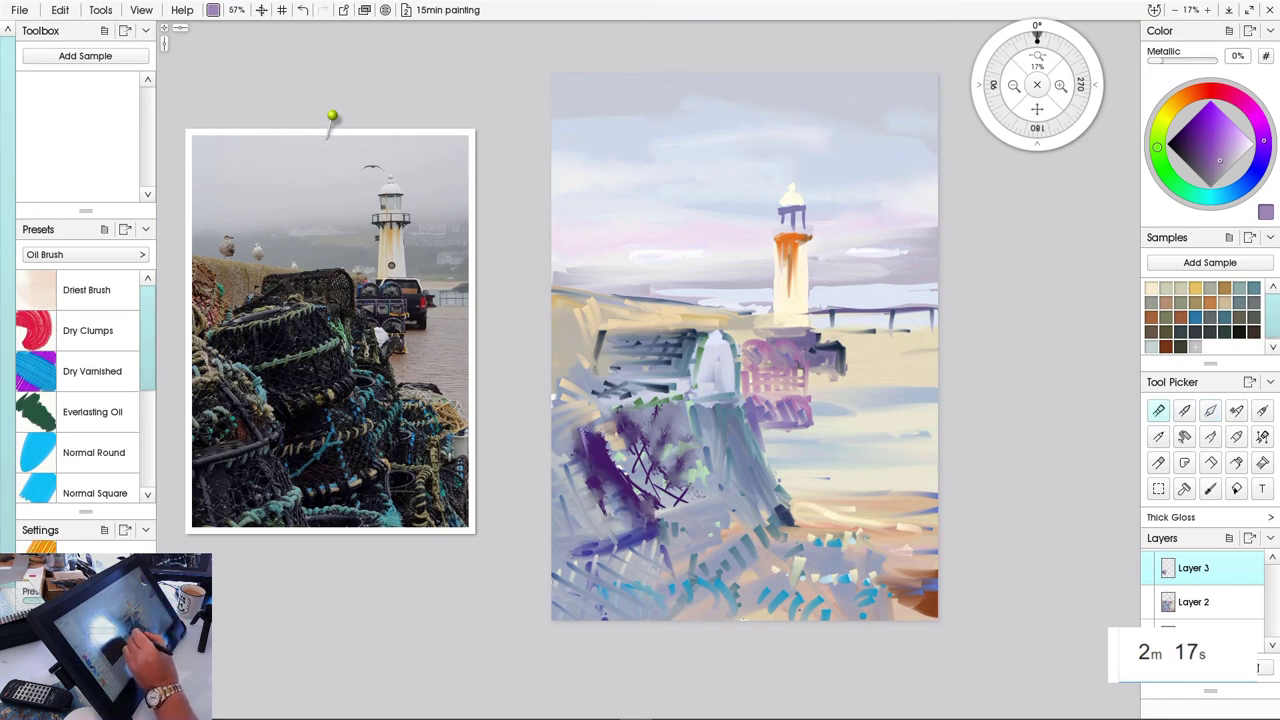
{"action": "left_click_drag", "start_coordinate": [592, 426], "coordinate": [617, 503]}
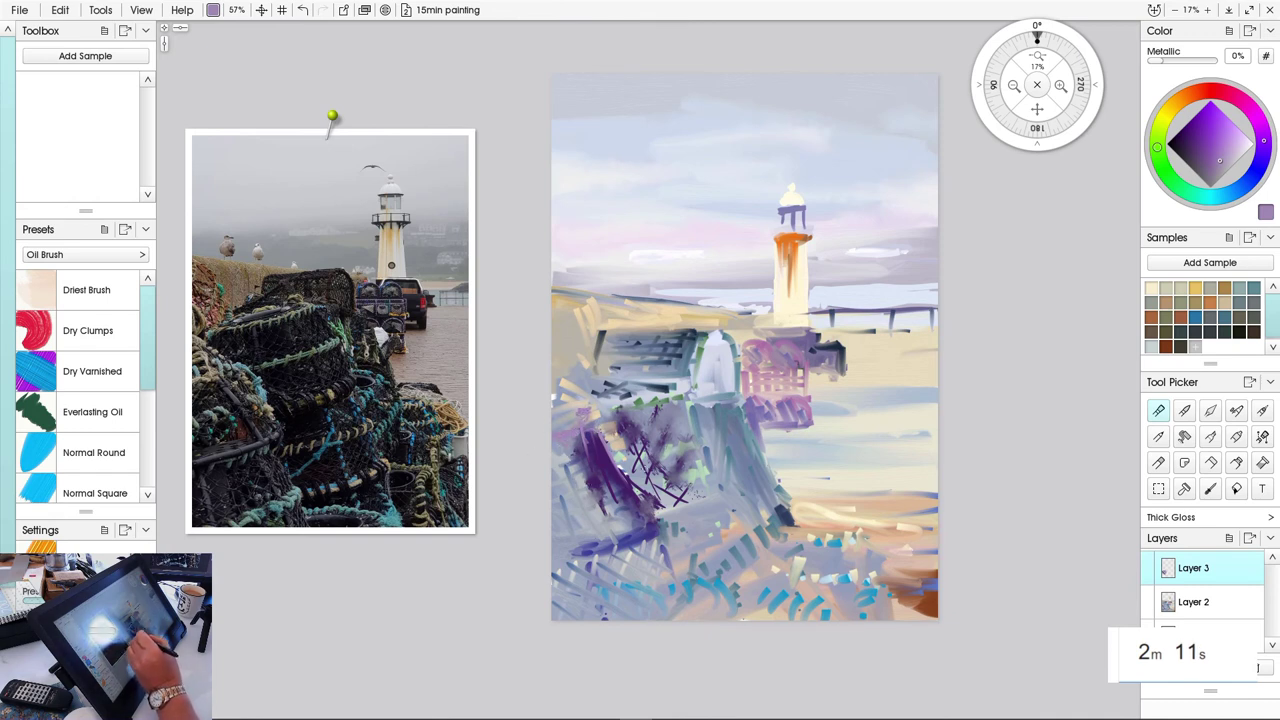
{"action": "mouse_move", "coordinate": [645, 440]}
{"action": "left_mouse_down"}
{"action": "mouse_move", "coordinate": [699, 497]}
{"action": "mouse_move", "coordinate": [679, 414]}
{"action": "mouse_move", "coordinate": [703, 471]}
{"action": "mouse_move", "coordinate": [697, 461]}
{"action": "mouse_move", "coordinate": [704, 492]}
{"action": "mouse_move", "coordinate": [660, 514]}
{"action": "left_mouse_up"}
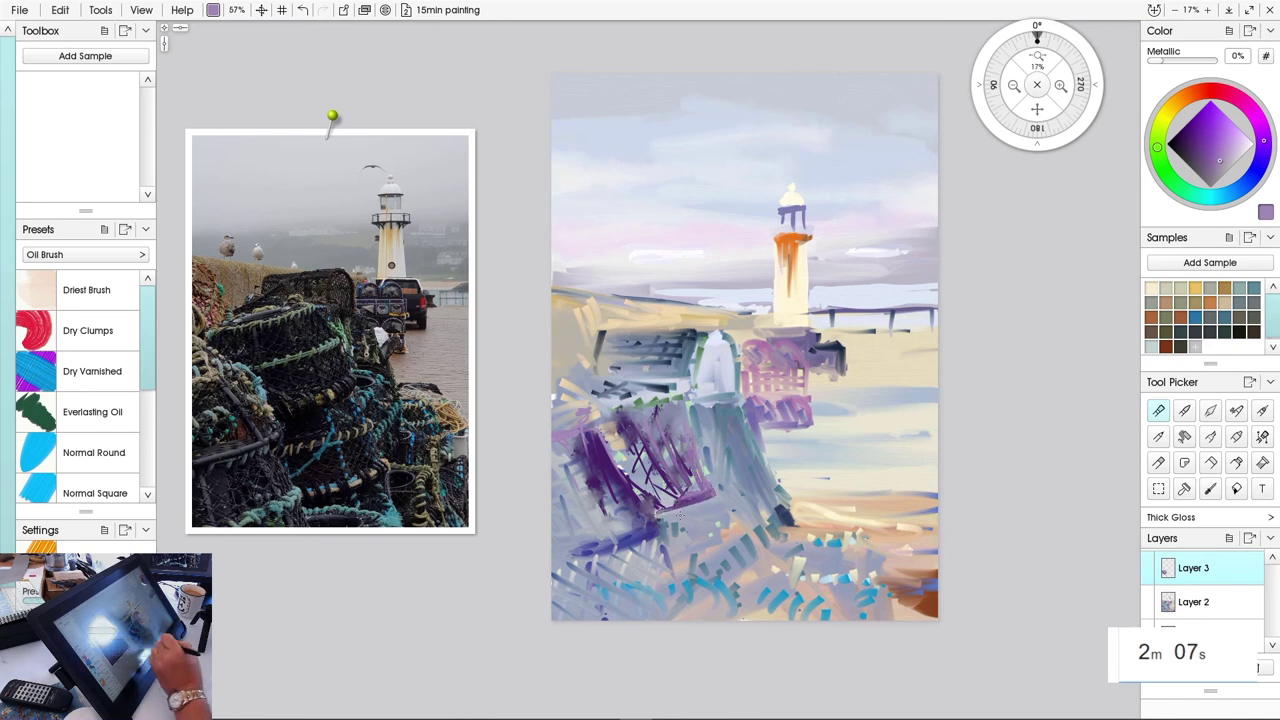
Paint dark indigo slanting strokes below the central pot and down toward the foreground with a 67% brush
{"action": "left_click", "coordinate": [1188, 143]}
{"action": "left_click", "coordinate": [1259, 166]}
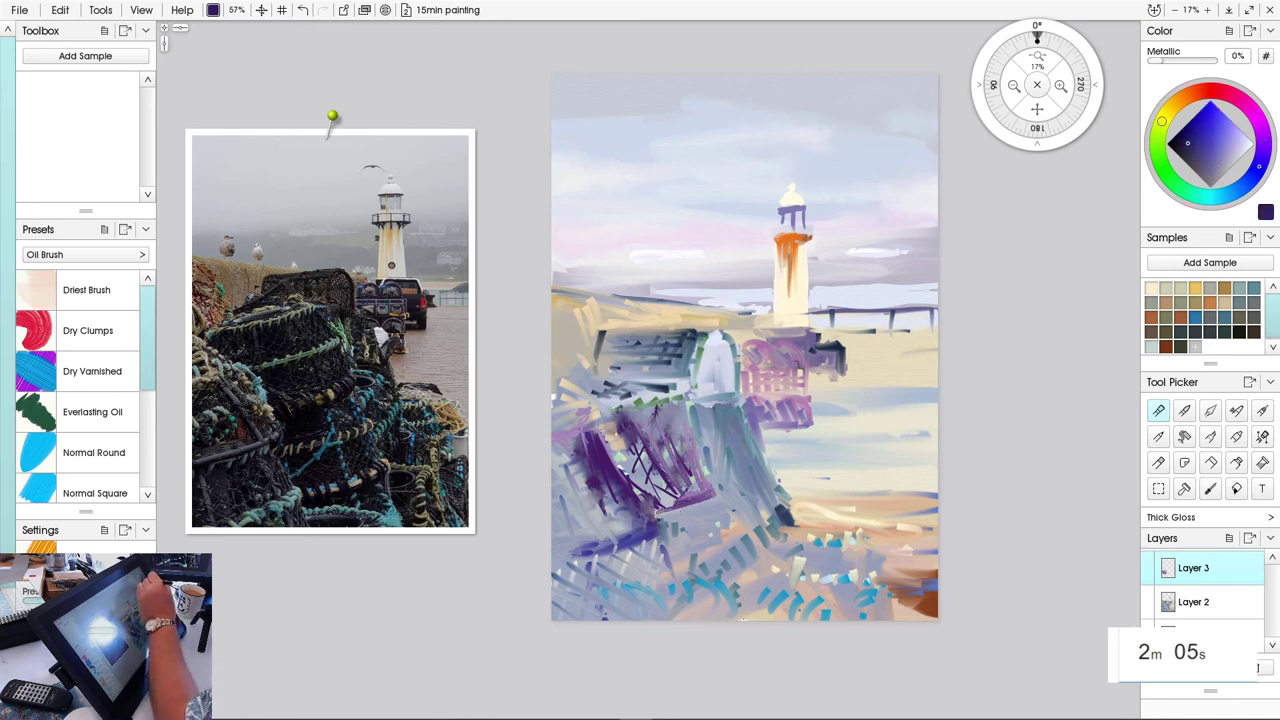
{"action": "left_click_drag", "start_coordinate": [646, 536], "coordinate": [662, 534]}
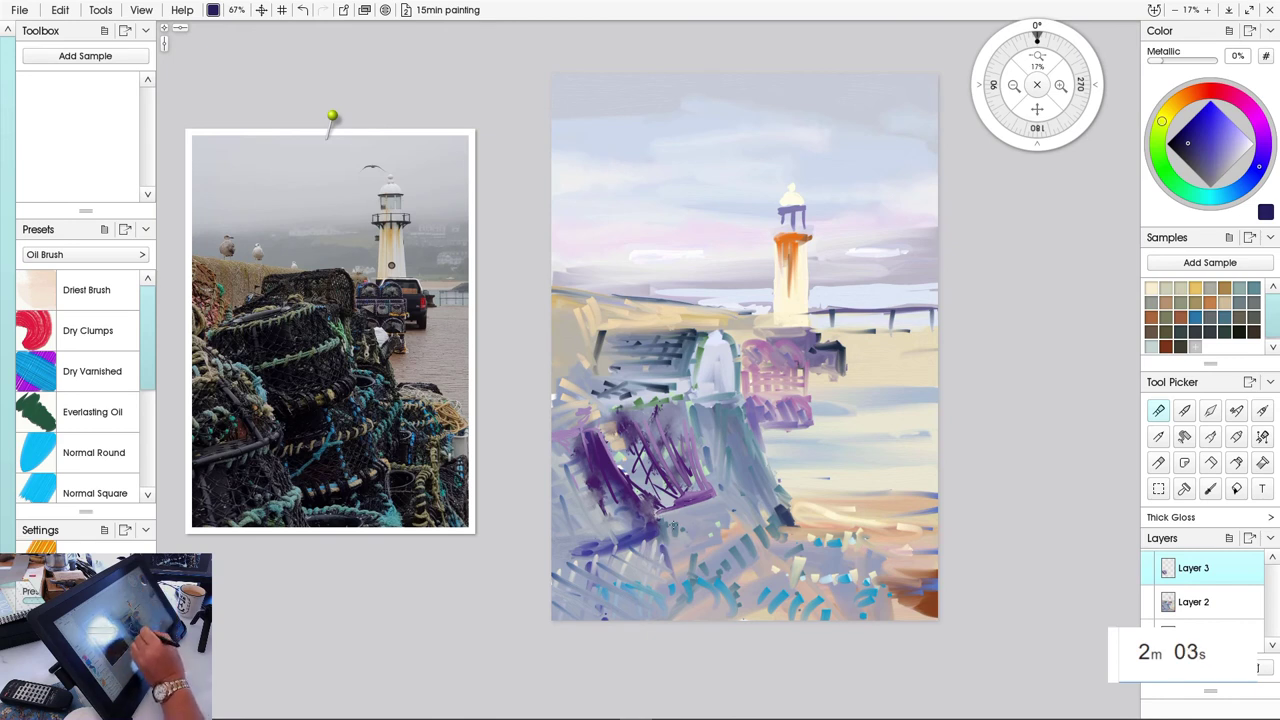
{"action": "mouse_move", "coordinate": [712, 497]}
{"action": "left_mouse_down"}
{"action": "mouse_move", "coordinate": [665, 516]}
{"action": "mouse_move", "coordinate": [716, 552]}
{"action": "mouse_move", "coordinate": [702, 509]}
{"action": "mouse_move", "coordinate": [712, 560]}
{"action": "left_mouse_up"}
{"action": "left_click_drag", "start_coordinate": [726, 506], "coordinate": [782, 600]}
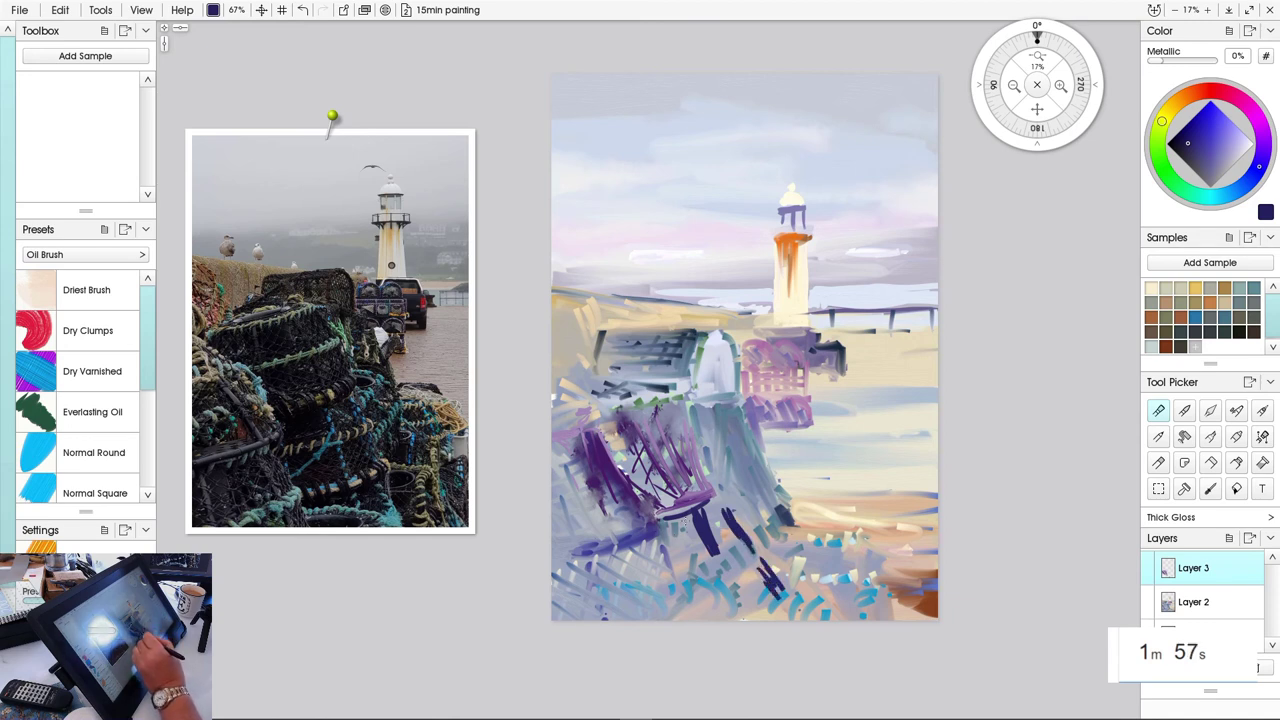
{"action": "mouse_move", "coordinate": [684, 522]}
{"action": "left_mouse_down"}
{"action": "mouse_move", "coordinate": [704, 566]}
{"action": "mouse_move", "coordinate": [742, 587]}
{"action": "left_mouse_up"}
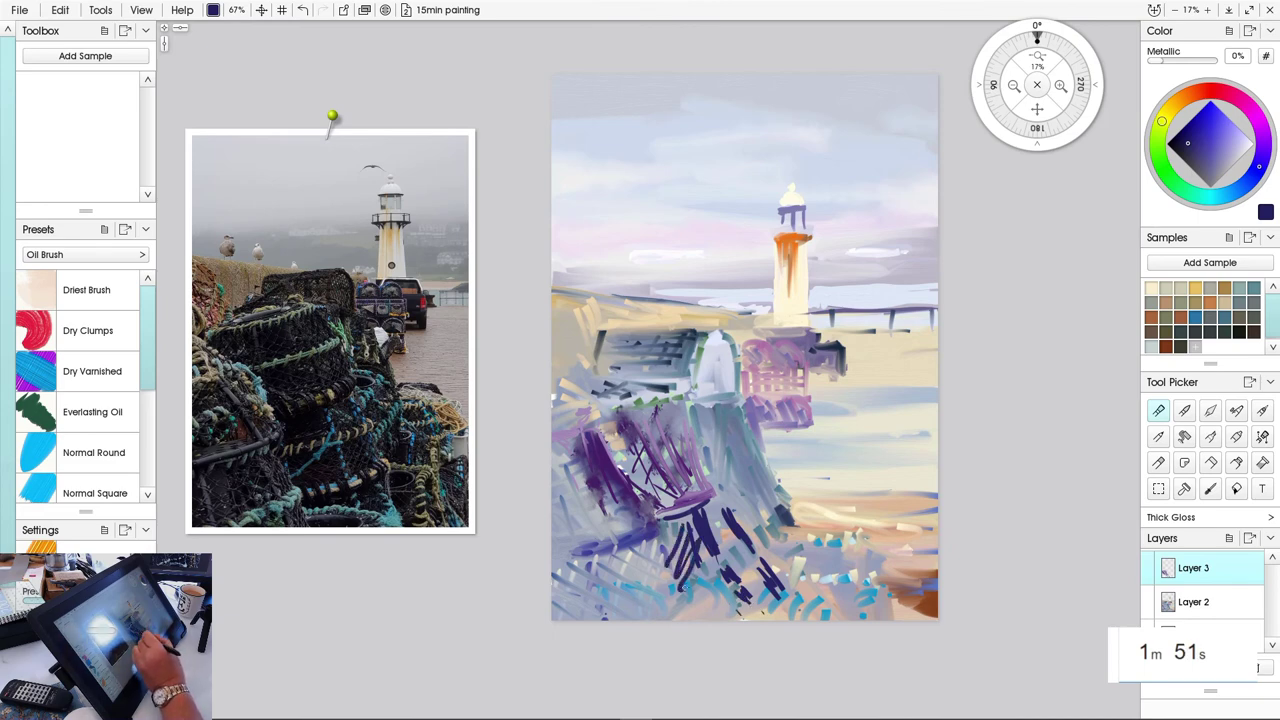
Crosshatch dark indigo strokes beneath the central pot down to the canvas's lower edge to form a netted pot
{"action": "right_click", "coordinate": [706, 604]}
{"action": "left_click", "coordinate": [691, 600]}
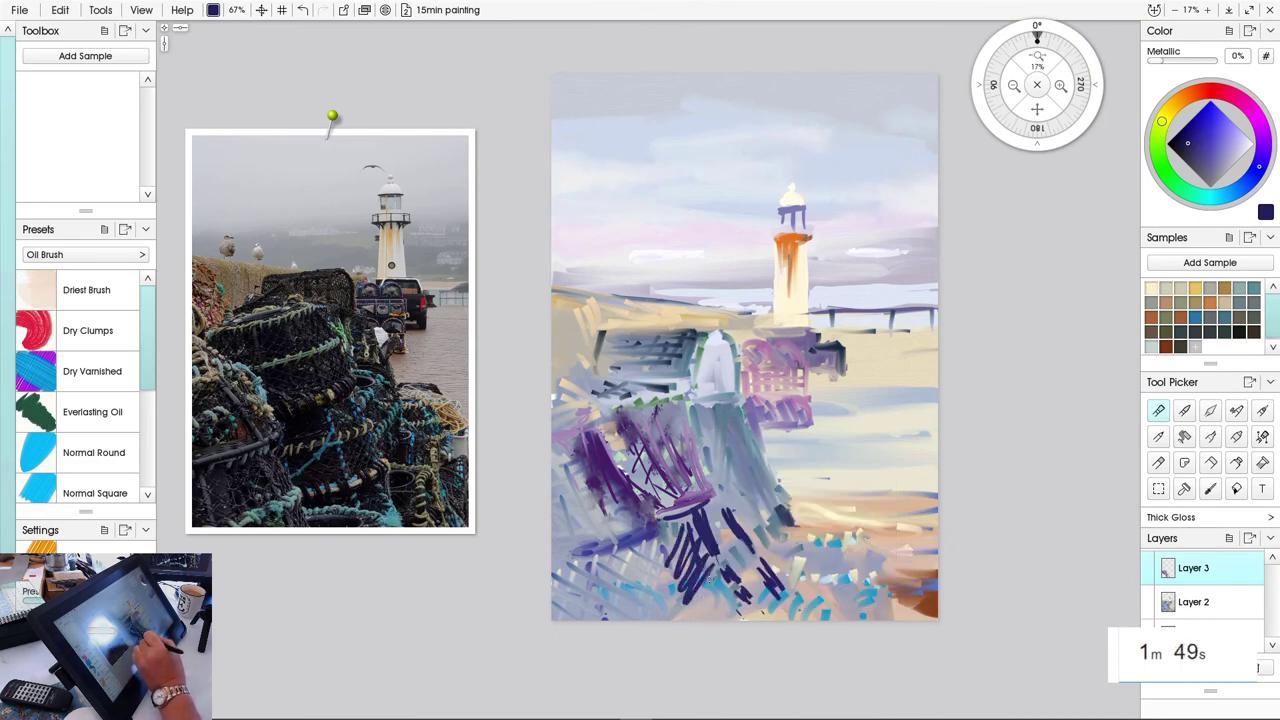
{"action": "left_click_drag", "start_coordinate": [715, 567], "coordinate": [703, 608]}
{"action": "mouse_move", "coordinate": [723, 580]}
{"action": "left_mouse_down"}
{"action": "mouse_move", "coordinate": [703, 614]}
{"action": "mouse_move", "coordinate": [723, 616]}
{"action": "left_mouse_up"}
{"action": "mouse_move", "coordinate": [676, 518]}
{"action": "left_mouse_down"}
{"action": "mouse_move", "coordinate": [664, 538]}
{"action": "mouse_move", "coordinate": [690, 568]}
{"action": "left_mouse_up"}
{"action": "mouse_move", "coordinate": [666, 542]}
{"action": "left_mouse_down"}
{"action": "mouse_move", "coordinate": [692, 574]}
{"action": "mouse_move", "coordinate": [695, 606]}
{"action": "left_mouse_up"}
{"action": "left_click_drag", "start_coordinate": [685, 585], "coordinate": [680, 620]}
{"action": "left_click_drag", "start_coordinate": [661, 547], "coordinate": [674, 619]}
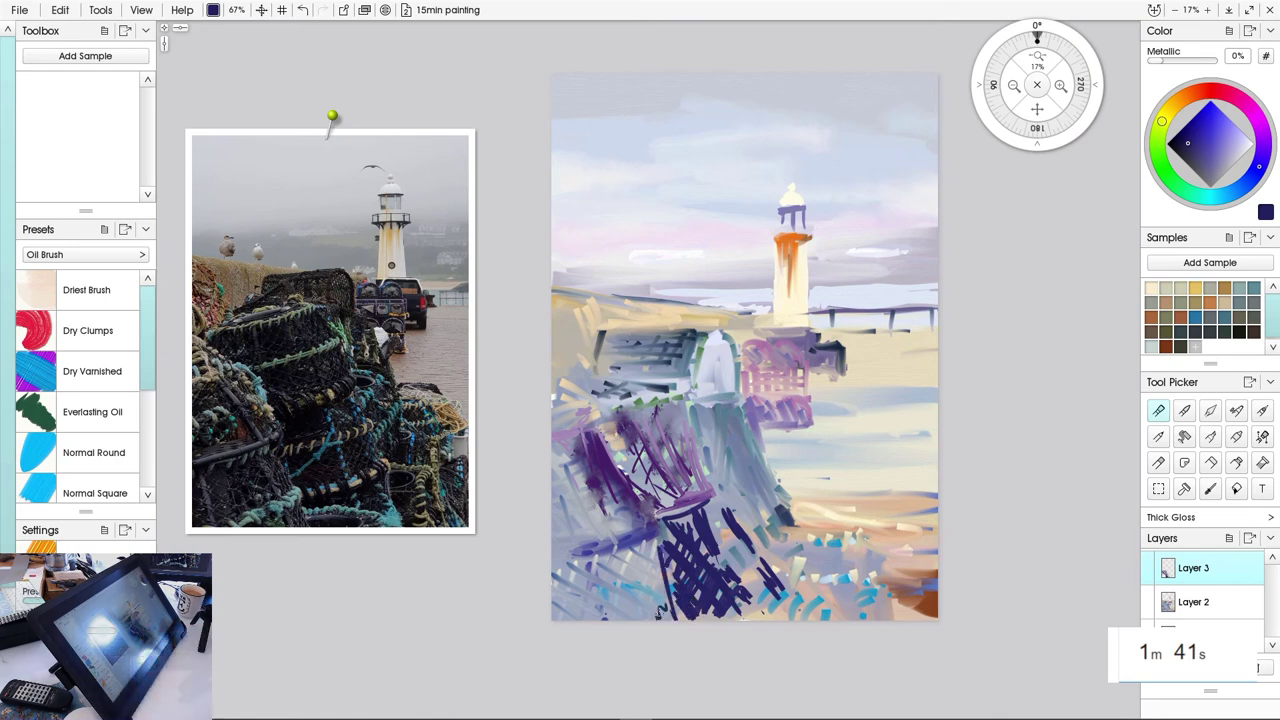
{"action": "mouse_move", "coordinate": [646, 549]}
{"action": "left_mouse_down"}
{"action": "mouse_move", "coordinate": [652, 576]}
{"action": "mouse_move", "coordinate": [680, 564]}
{"action": "mouse_move", "coordinate": [676, 604]}
{"action": "mouse_move", "coordinate": [669, 584]}
{"action": "mouse_move", "coordinate": [657, 624]}
{"action": "mouse_move", "coordinate": [635, 601]}
{"action": "mouse_move", "coordinate": [638, 574]}
{"action": "left_mouse_up"}
Dab bright violet and dark indigo strokes over the painting's lower-left corner with a 257% brush
{"action": "left_click", "coordinate": [1217, 143]}
{"action": "mouse_move", "coordinate": [621, 622]}
{"action": "left_mouse_down"}
{"action": "mouse_move", "coordinate": [625, 561]}
{"action": "mouse_move", "coordinate": [640, 570]}
{"action": "mouse_move", "coordinate": [645, 632]}
{"action": "mouse_move", "coordinate": [660, 636]}
{"action": "mouse_move", "coordinate": [645, 597]}
{"action": "mouse_move", "coordinate": [650, 558]}
{"action": "left_mouse_up"}
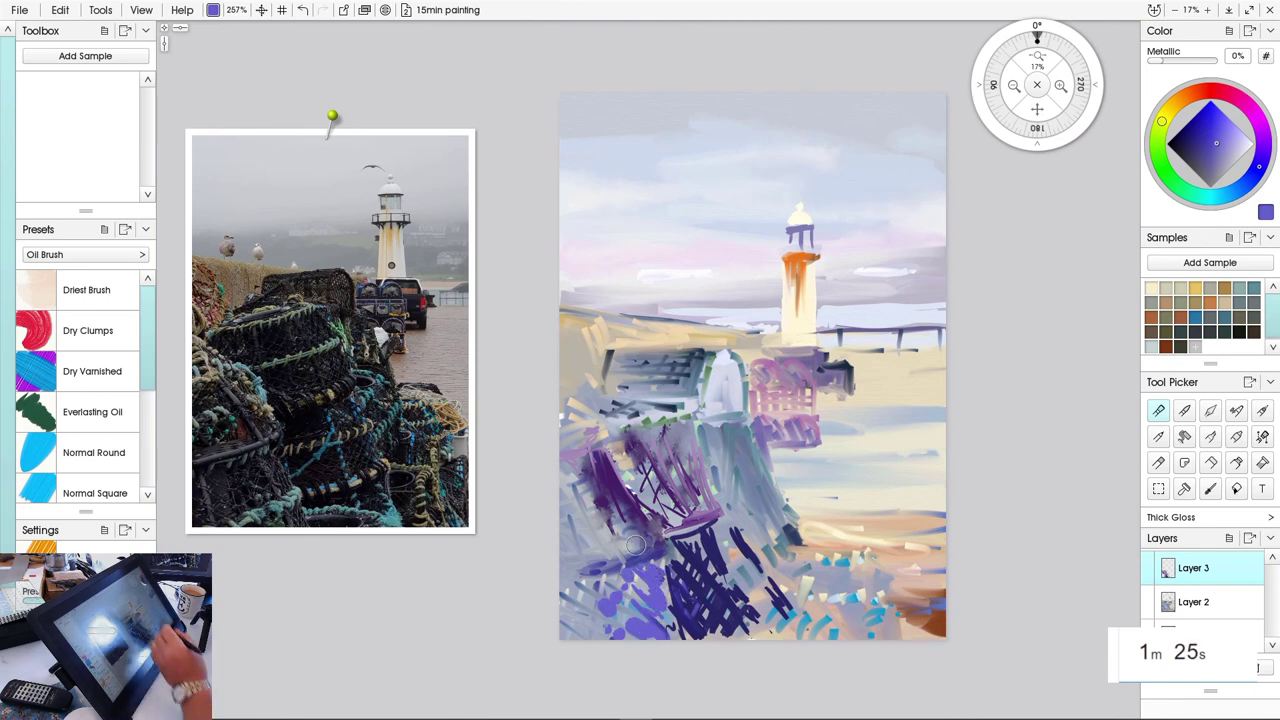
{"action": "left_click", "coordinate": [664, 614], "text": "alt"}
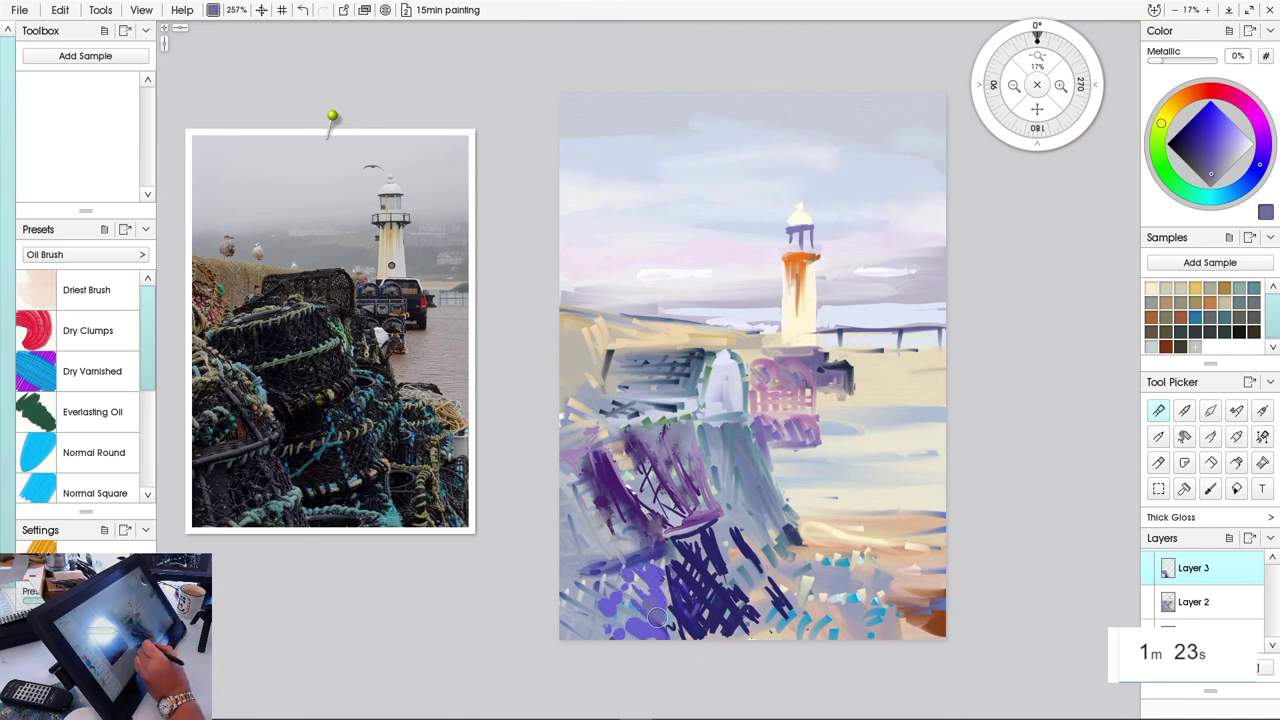
{"action": "left_click", "coordinate": [721, 637], "text": "alt"}
{"action": "mouse_move", "coordinate": [663, 612]}
{"action": "left_mouse_down"}
{"action": "mouse_move", "coordinate": [624, 630]}
{"action": "mouse_move", "coordinate": [592, 623]}
{"action": "mouse_move", "coordinate": [601, 599]}
{"action": "mouse_move", "coordinate": [659, 595]}
{"action": "mouse_move", "coordinate": [658, 572]}
{"action": "mouse_move", "coordinate": [665, 607]}
{"action": "mouse_move", "coordinate": [612, 561]}
{"action": "mouse_move", "coordinate": [624, 539]}
{"action": "mouse_move", "coordinate": [588, 494]}
{"action": "mouse_move", "coordinate": [618, 547]}
{"action": "mouse_move", "coordinate": [566, 559]}
{"action": "left_mouse_up"}
Paint indigo, dark teal and bright cyan strokes down the pot pile's right slope and arc cyan strokes around the pale float
{"action": "mouse_move", "coordinate": [712, 470]}
{"action": "left_mouse_down"}
{"action": "mouse_move", "coordinate": [757, 530]}
{"action": "mouse_move", "coordinate": [777, 522]}
{"action": "mouse_move", "coordinate": [757, 446]}
{"action": "mouse_move", "coordinate": [792, 525]}
{"action": "mouse_move", "coordinate": [803, 525]}
{"action": "mouse_move", "coordinate": [792, 501]}
{"action": "mouse_move", "coordinate": [822, 547]}
{"action": "mouse_move", "coordinate": [800, 554]}
{"action": "mouse_move", "coordinate": [809, 541]}
{"action": "mouse_move", "coordinate": [859, 564]}
{"action": "mouse_move", "coordinate": [820, 576]}
{"action": "mouse_move", "coordinate": [854, 601]}
{"action": "mouse_move", "coordinate": [824, 591]}
{"action": "mouse_move", "coordinate": [872, 566]}
{"action": "mouse_move", "coordinate": [930, 600]}
{"action": "left_mouse_up"}
{"action": "left_click", "coordinate": [1219, 197]}
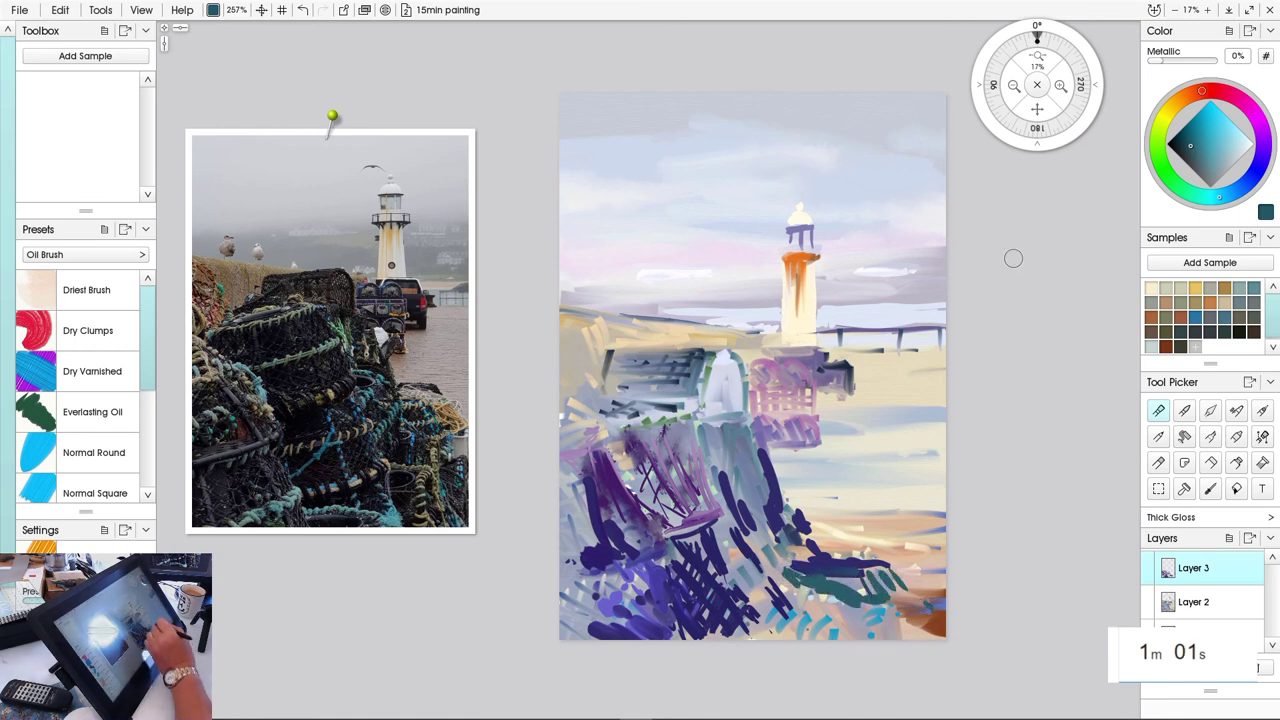
{"action": "left_click", "coordinate": [1204, 111]}
{"action": "mouse_move", "coordinate": [846, 575]}
{"action": "left_mouse_down"}
{"action": "mouse_move", "coordinate": [858, 598]}
{"action": "mouse_move", "coordinate": [903, 596]}
{"action": "left_mouse_up"}
{"action": "mouse_move", "coordinate": [811, 583]}
{"action": "left_mouse_down"}
{"action": "mouse_move", "coordinate": [796, 637]}
{"action": "mouse_move", "coordinate": [832, 602]}
{"action": "left_mouse_up"}
{"action": "left_click_drag", "start_coordinate": [749, 437], "coordinate": [783, 538]}
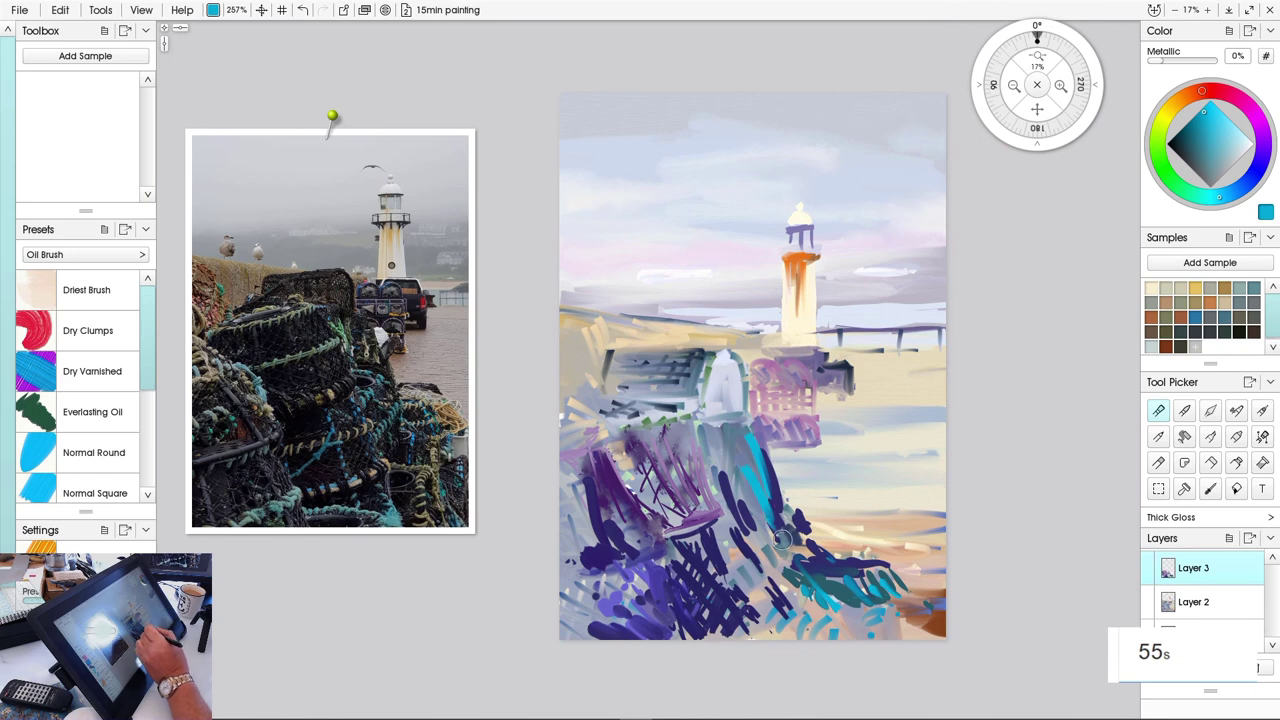
{"action": "left_click_drag", "start_coordinate": [771, 485], "coordinate": [788, 522]}
{"action": "mouse_move", "coordinate": [840, 568]}
{"action": "left_mouse_down"}
{"action": "mouse_move", "coordinate": [730, 362]}
{"action": "mouse_move", "coordinate": [745, 410]}
{"action": "mouse_move", "coordinate": [712, 420]}
{"action": "mouse_move", "coordinate": [708, 356]}
{"action": "mouse_move", "coordinate": [700, 396]}
{"action": "left_mouse_up"}
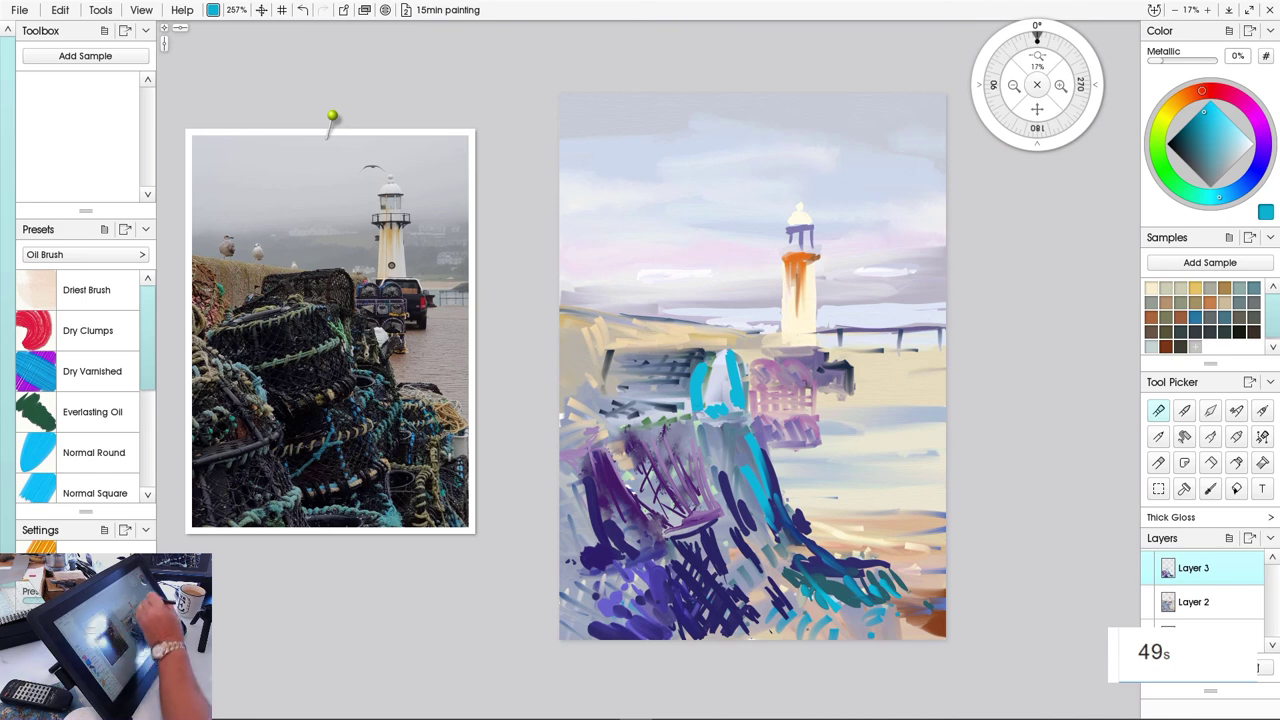
Add dark teal strokes inside the cyan-edged float and, with the brush reduced to 47%, thin lines across the upper-left pot
{"action": "left_click", "coordinate": [1190, 149]}
{"action": "mouse_move", "coordinate": [732, 357]}
{"action": "left_mouse_down"}
{"action": "mouse_move", "coordinate": [716, 390]}
{"action": "mouse_move", "coordinate": [728, 413]}
{"action": "mouse_move", "coordinate": [729, 358]}
{"action": "left_mouse_up"}
{"action": "key", "text": "bracketleft"}
{"action": "key", "text": "bracketleft"}
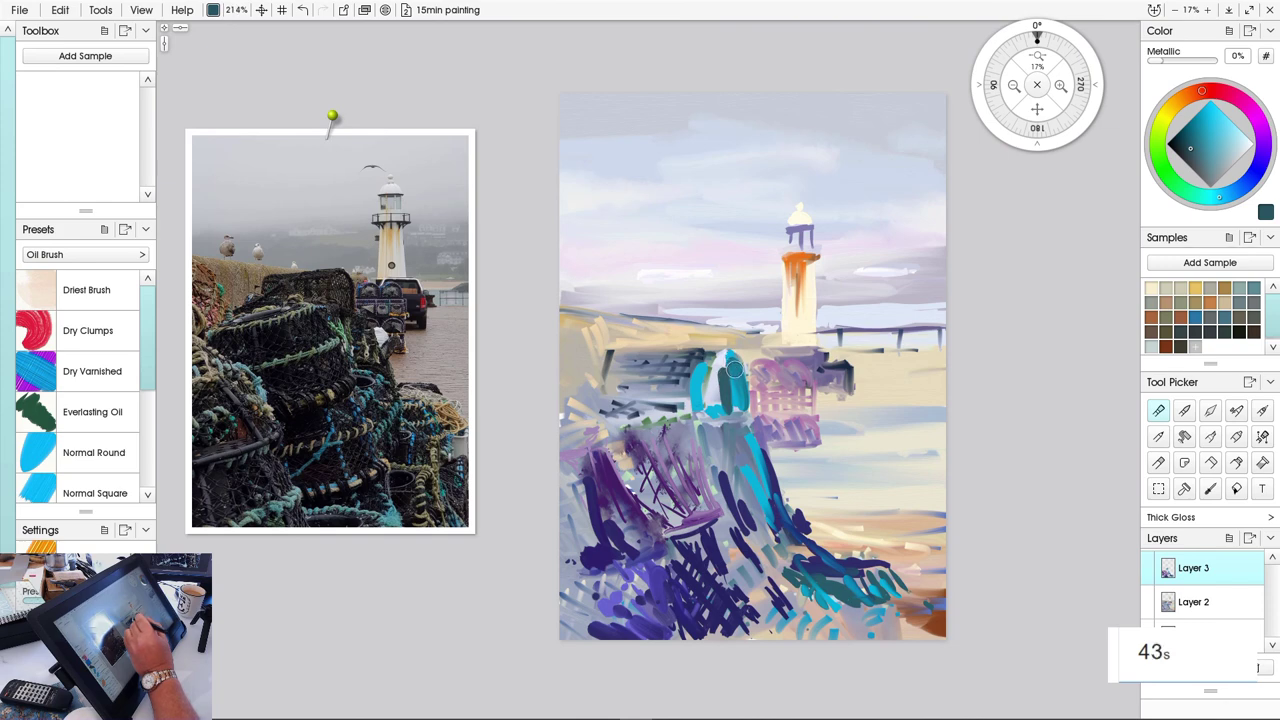
{"action": "key", "text": "bracketleft"}
{"action": "key", "text": "bracketleft"}
{"action": "key", "text": "bracketleft"}
{"action": "key", "text": "bracketleft"}
{"action": "key", "text": "bracketleft"}
{"action": "key", "text": "bracketleft"}
{"action": "key", "text": "bracketleft"}
{"action": "key", "text": "bracketleft"}
{"action": "key", "text": "bracketleft"}
{"action": "key", "text": "bracketleft"}
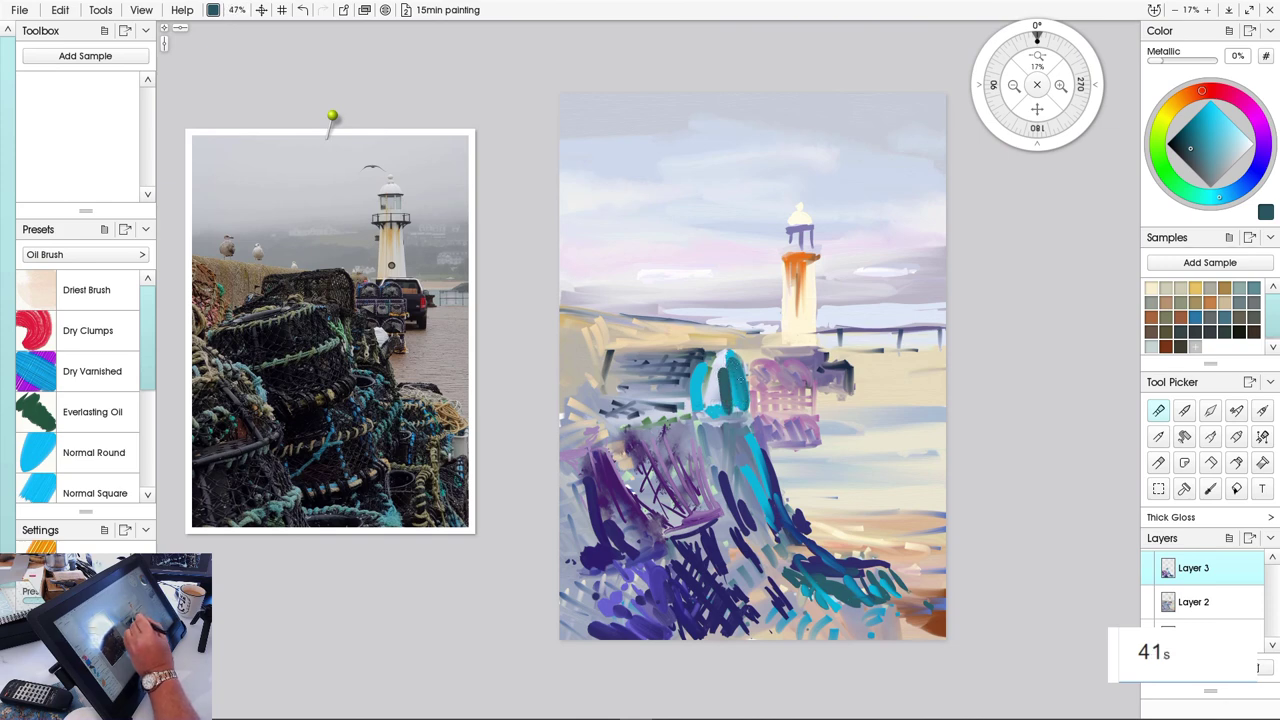
{"action": "mouse_move", "coordinate": [730, 395]}
{"action": "left_mouse_down"}
{"action": "mouse_move", "coordinate": [740, 399]}
{"action": "mouse_move", "coordinate": [684, 420]}
{"action": "left_mouse_up"}
{"action": "mouse_move", "coordinate": [624, 384]}
{"action": "left_mouse_down"}
{"action": "mouse_move", "coordinate": [696, 414]}
{"action": "mouse_move", "coordinate": [666, 420]}
{"action": "left_mouse_up"}
{"action": "left_click_drag", "start_coordinate": [628, 362], "coordinate": [688, 348]}
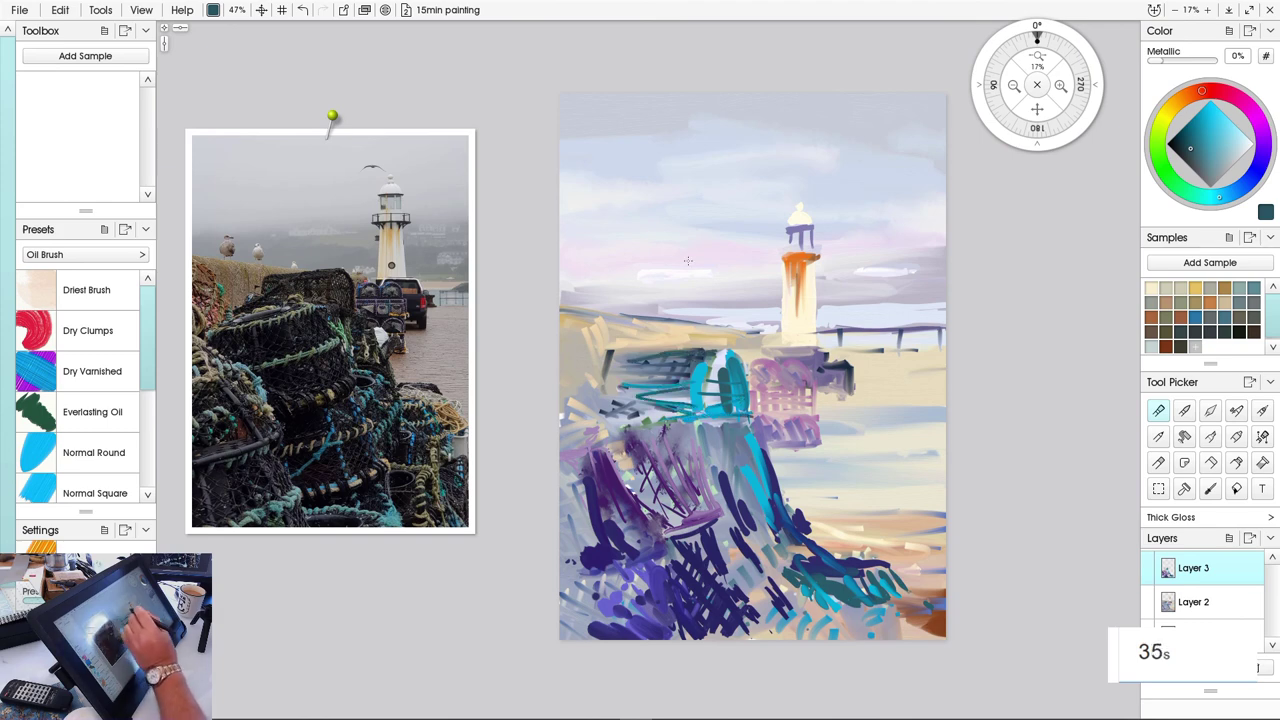
{"action": "left_click_drag", "start_coordinate": [722, 196], "coordinate": [738, 190]}
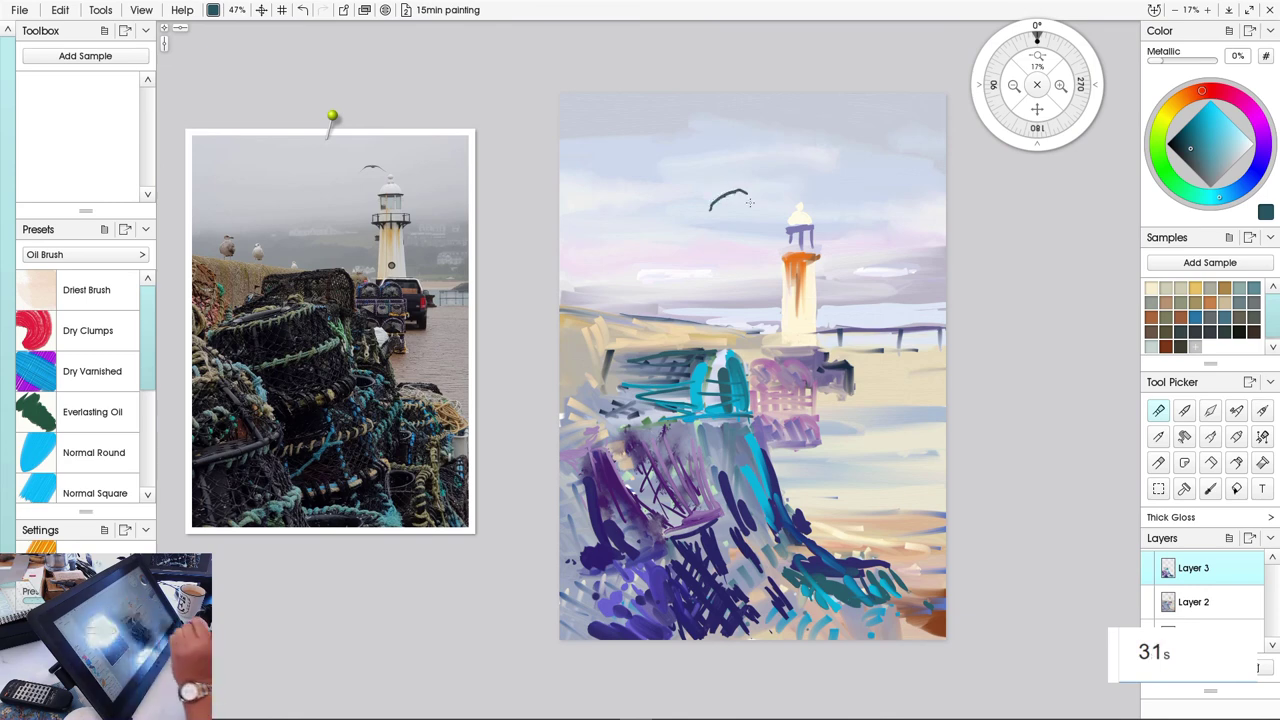
{"action": "key", "text": "ctrl+z"}
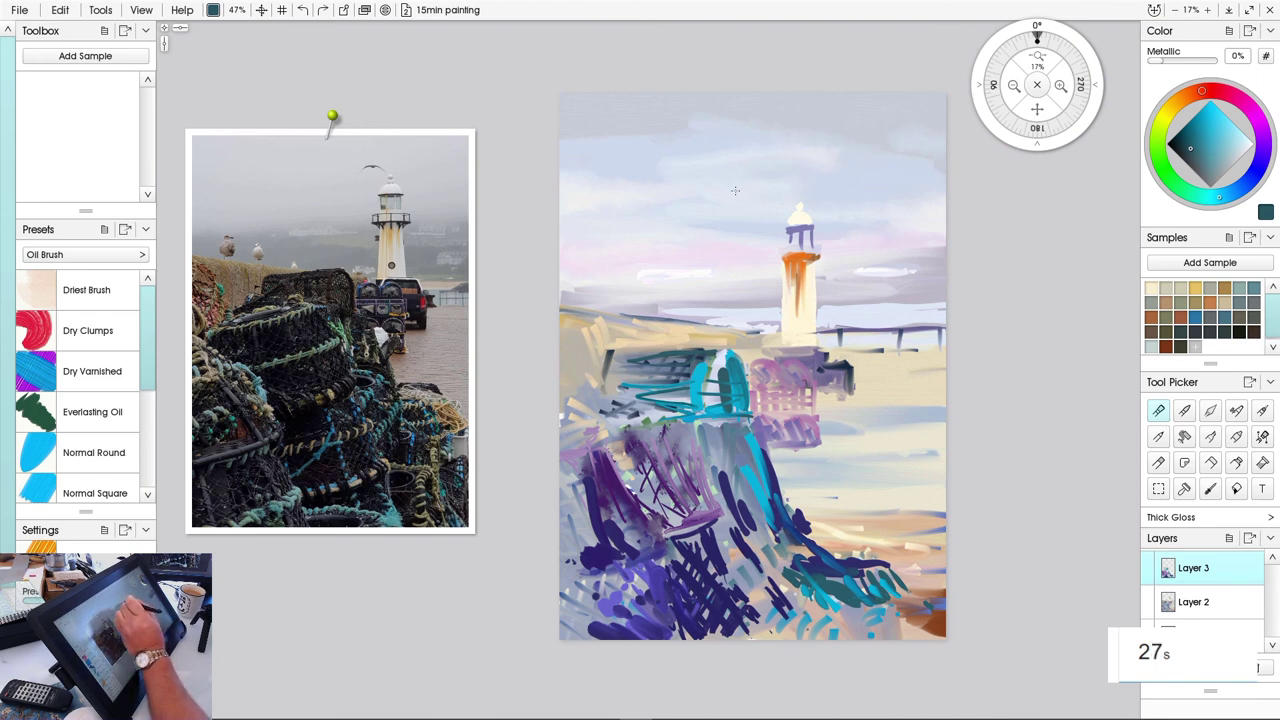
{"action": "left_click_drag", "start_coordinate": [752, 194], "coordinate": [716, 210]}
{"action": "key", "text": "ctrl+z"}
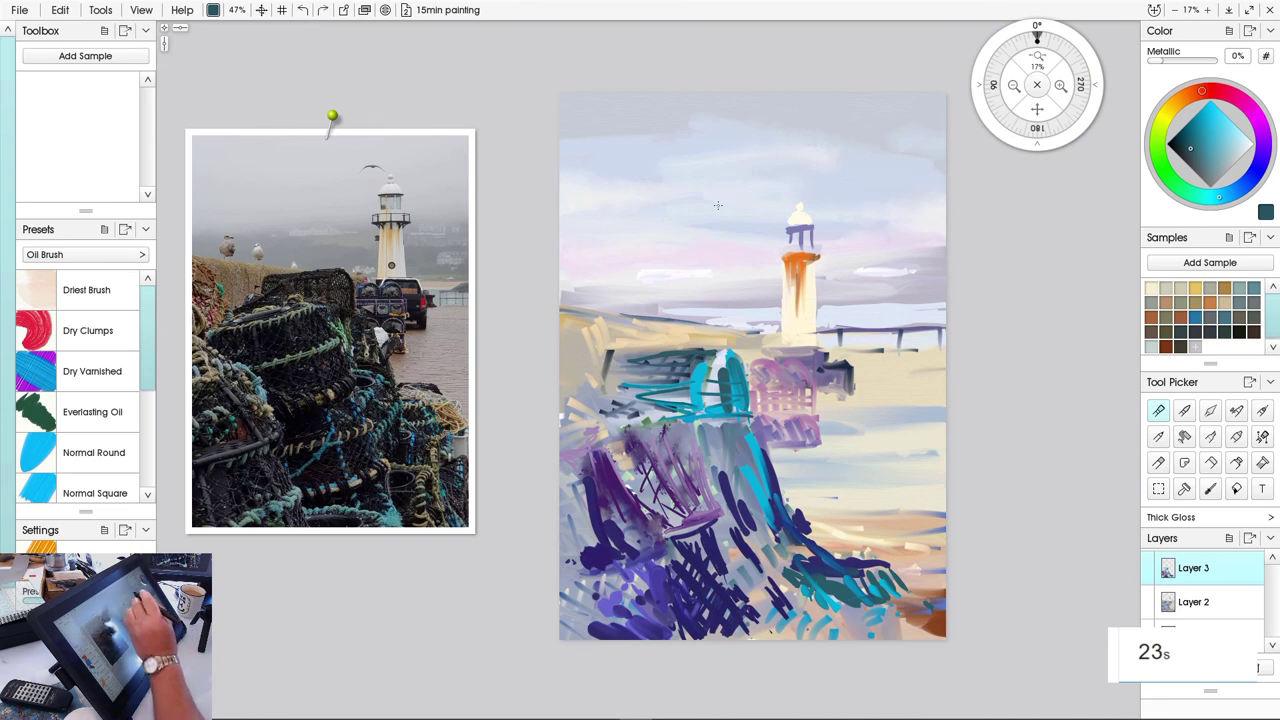
Paint a small dark teal gull in the sky beside the lighthouse and outline the tower's left edge, gallery and small window
{"action": "left_click_drag", "start_coordinate": [732, 200], "coordinate": [718, 214]}
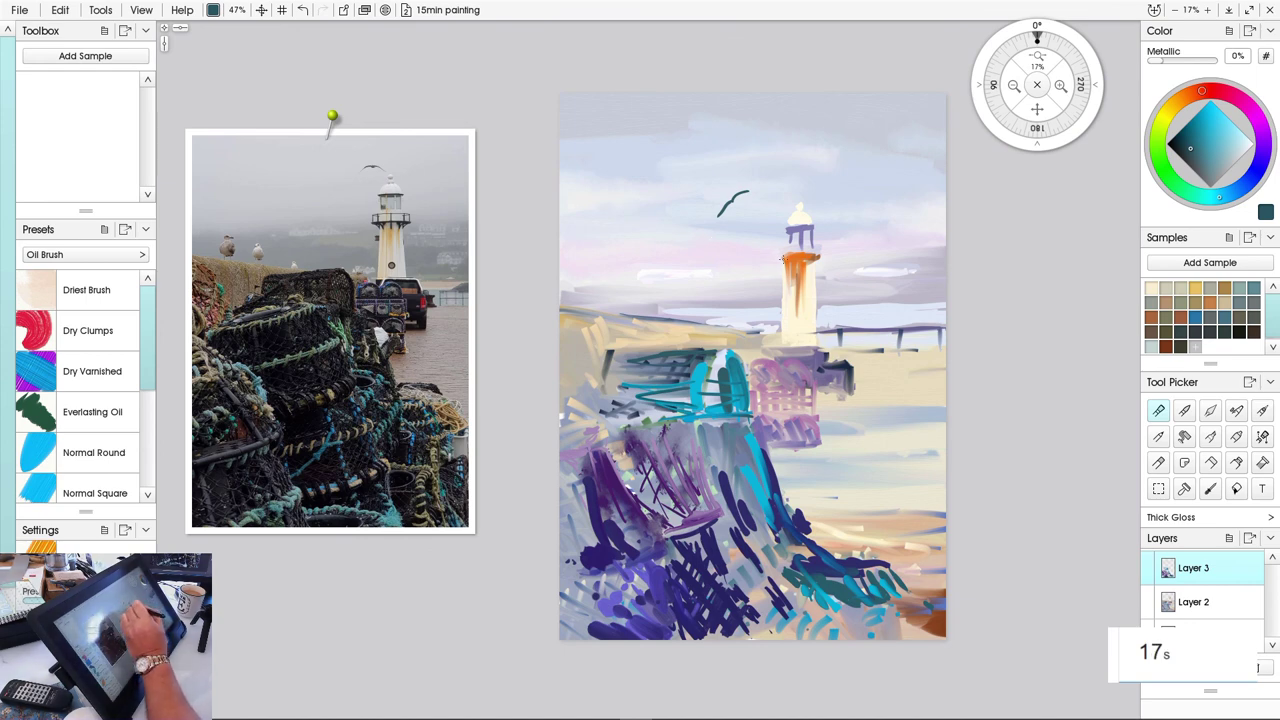
{"action": "left_click_drag", "start_coordinate": [782, 259], "coordinate": [779, 340]}
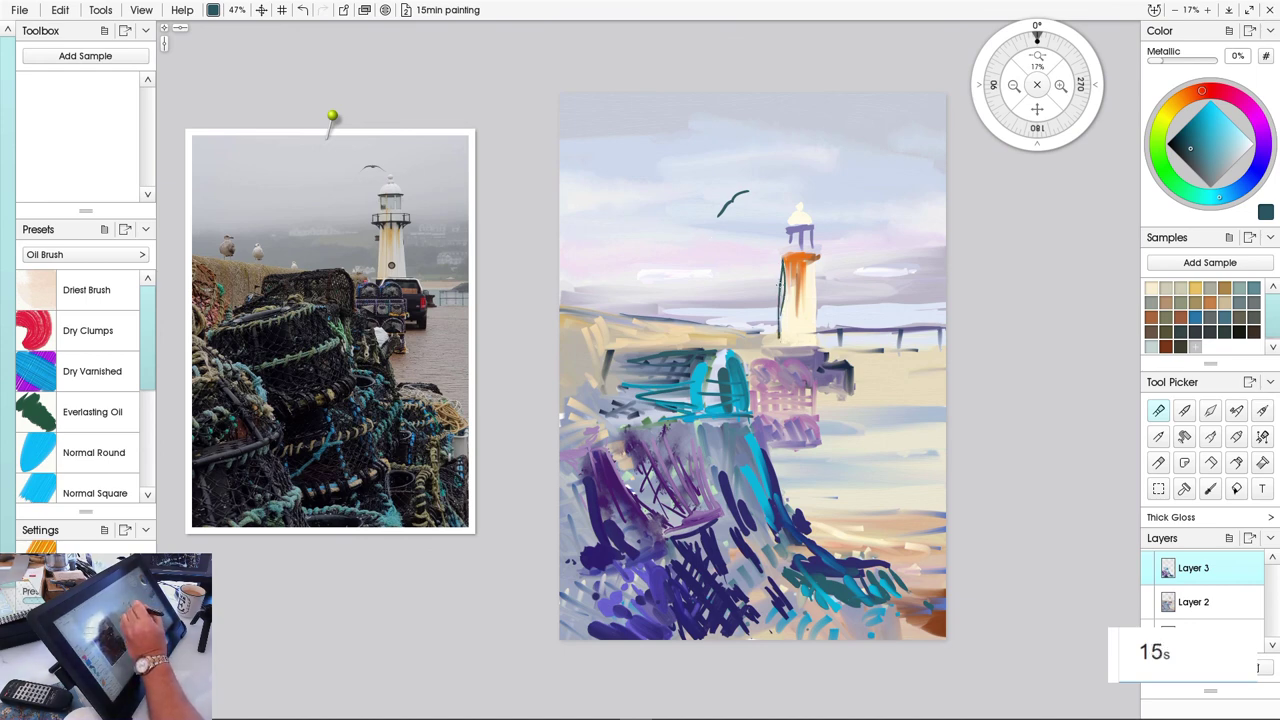
{"action": "key", "text": "ctrl+z"}
{"action": "left_click_drag", "start_coordinate": [819, 252], "coordinate": [782, 250]}
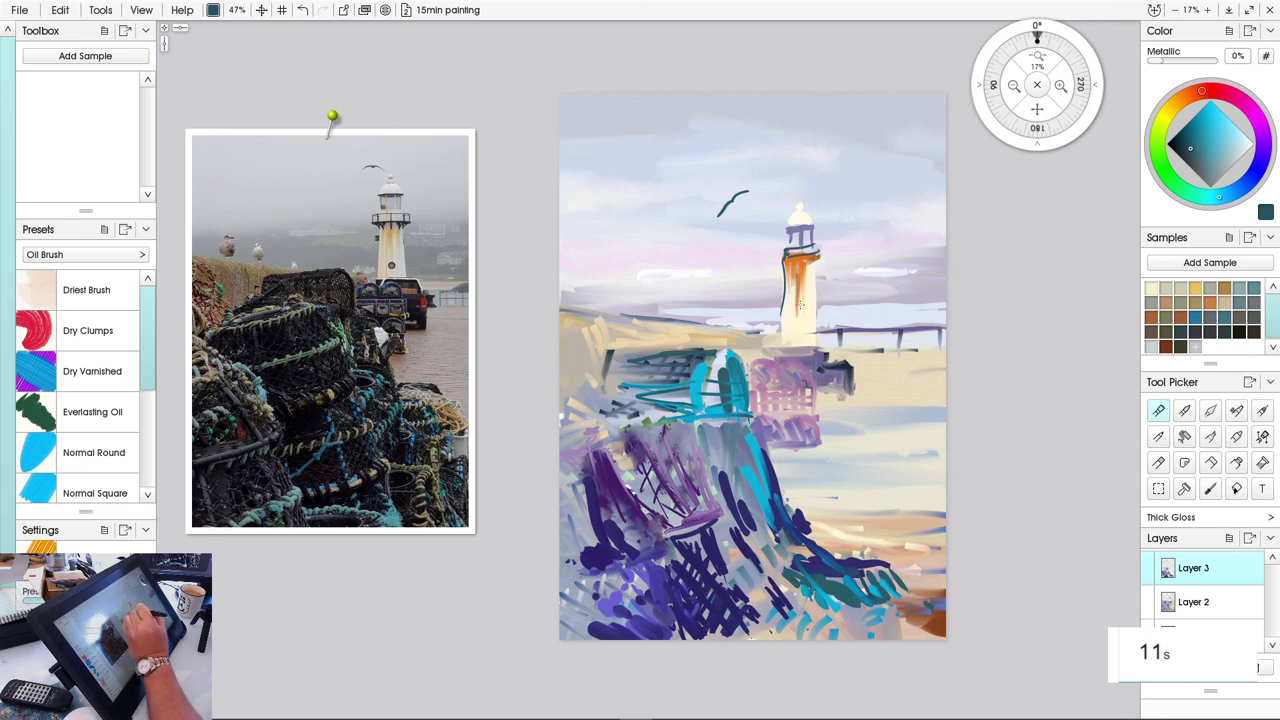
{"action": "left_click_drag", "start_coordinate": [798, 306], "coordinate": [799, 308]}
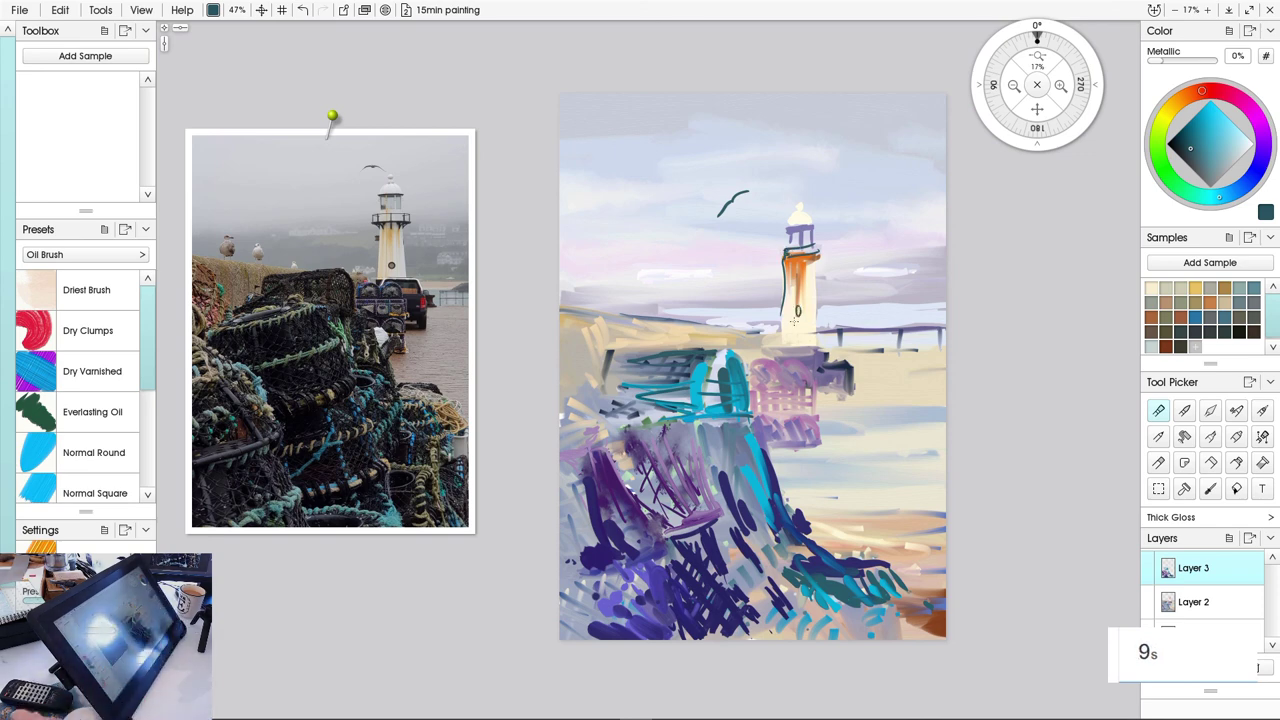